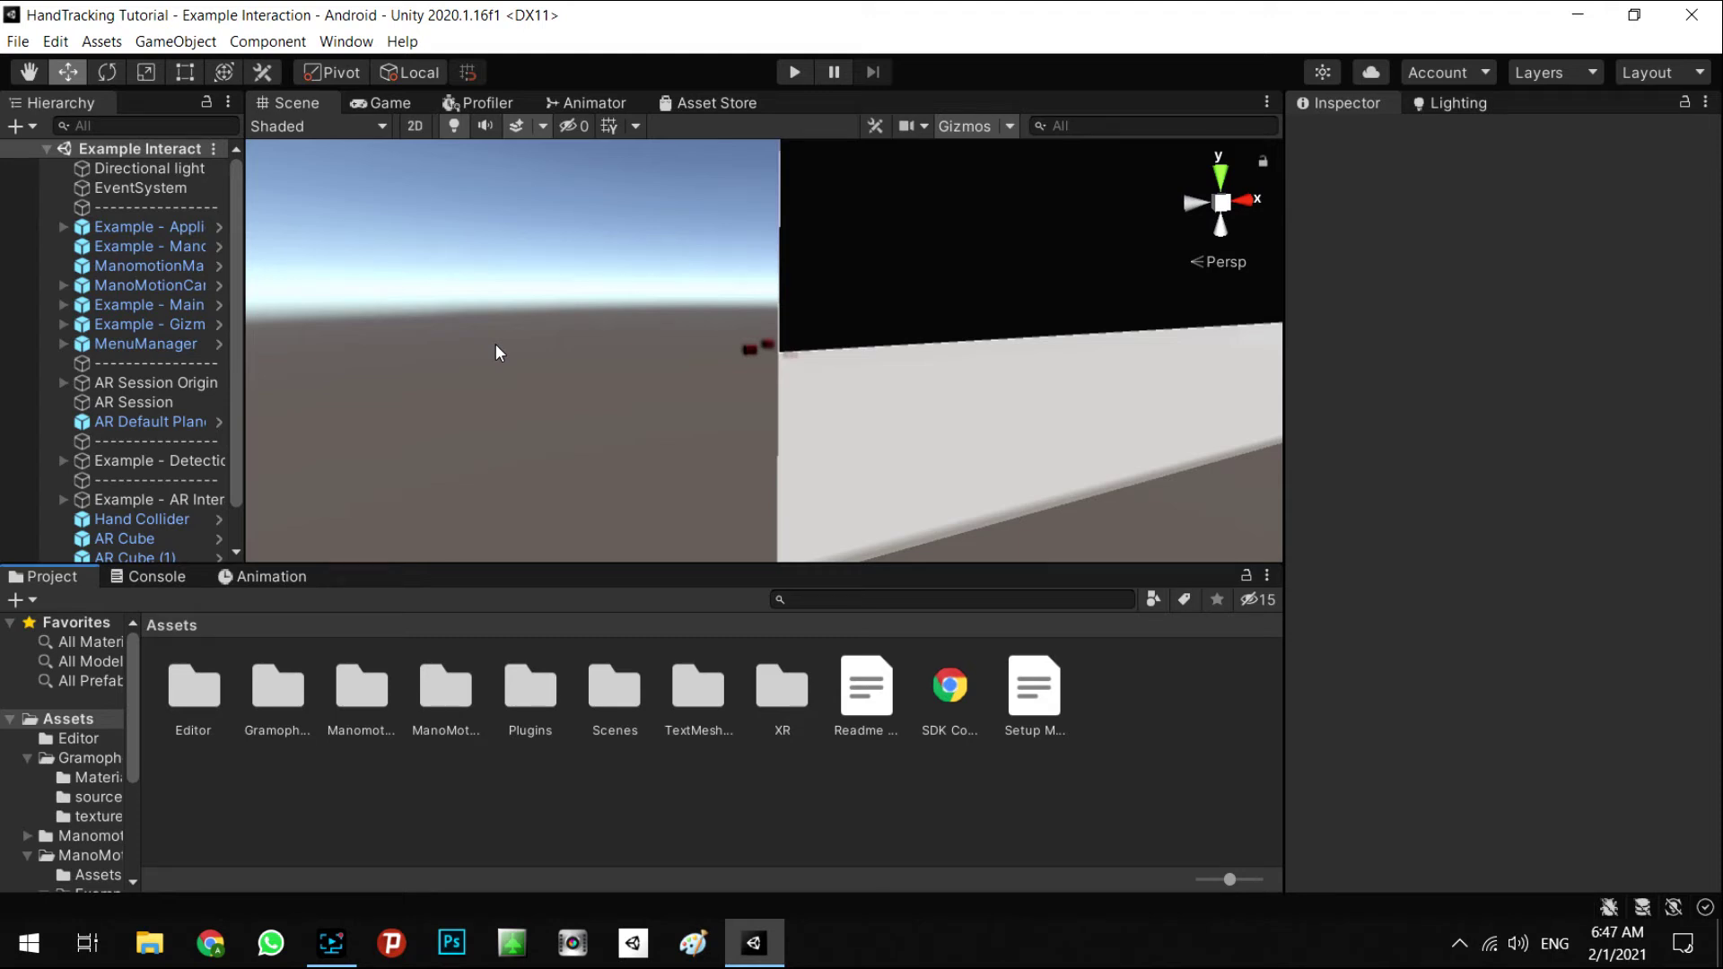
Step: Set the Android Player Default Orientation to Landscape Left, then close Project Settings and Build Settings
left_click(18, 41)
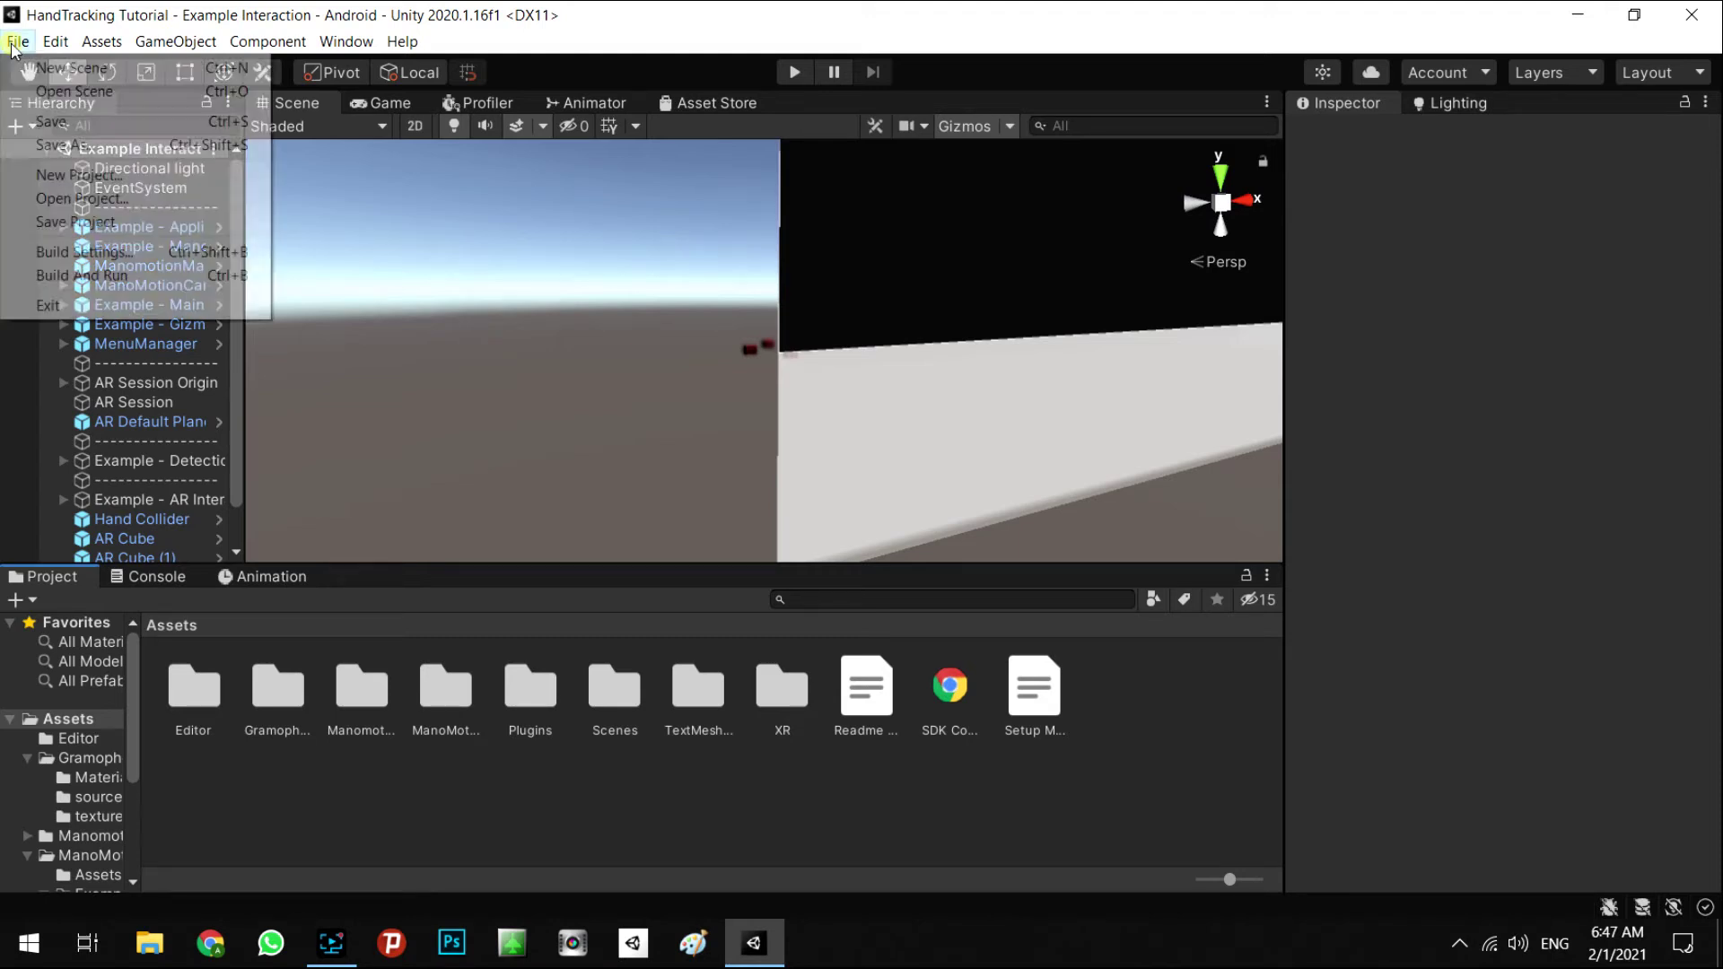
left_click(70, 252)
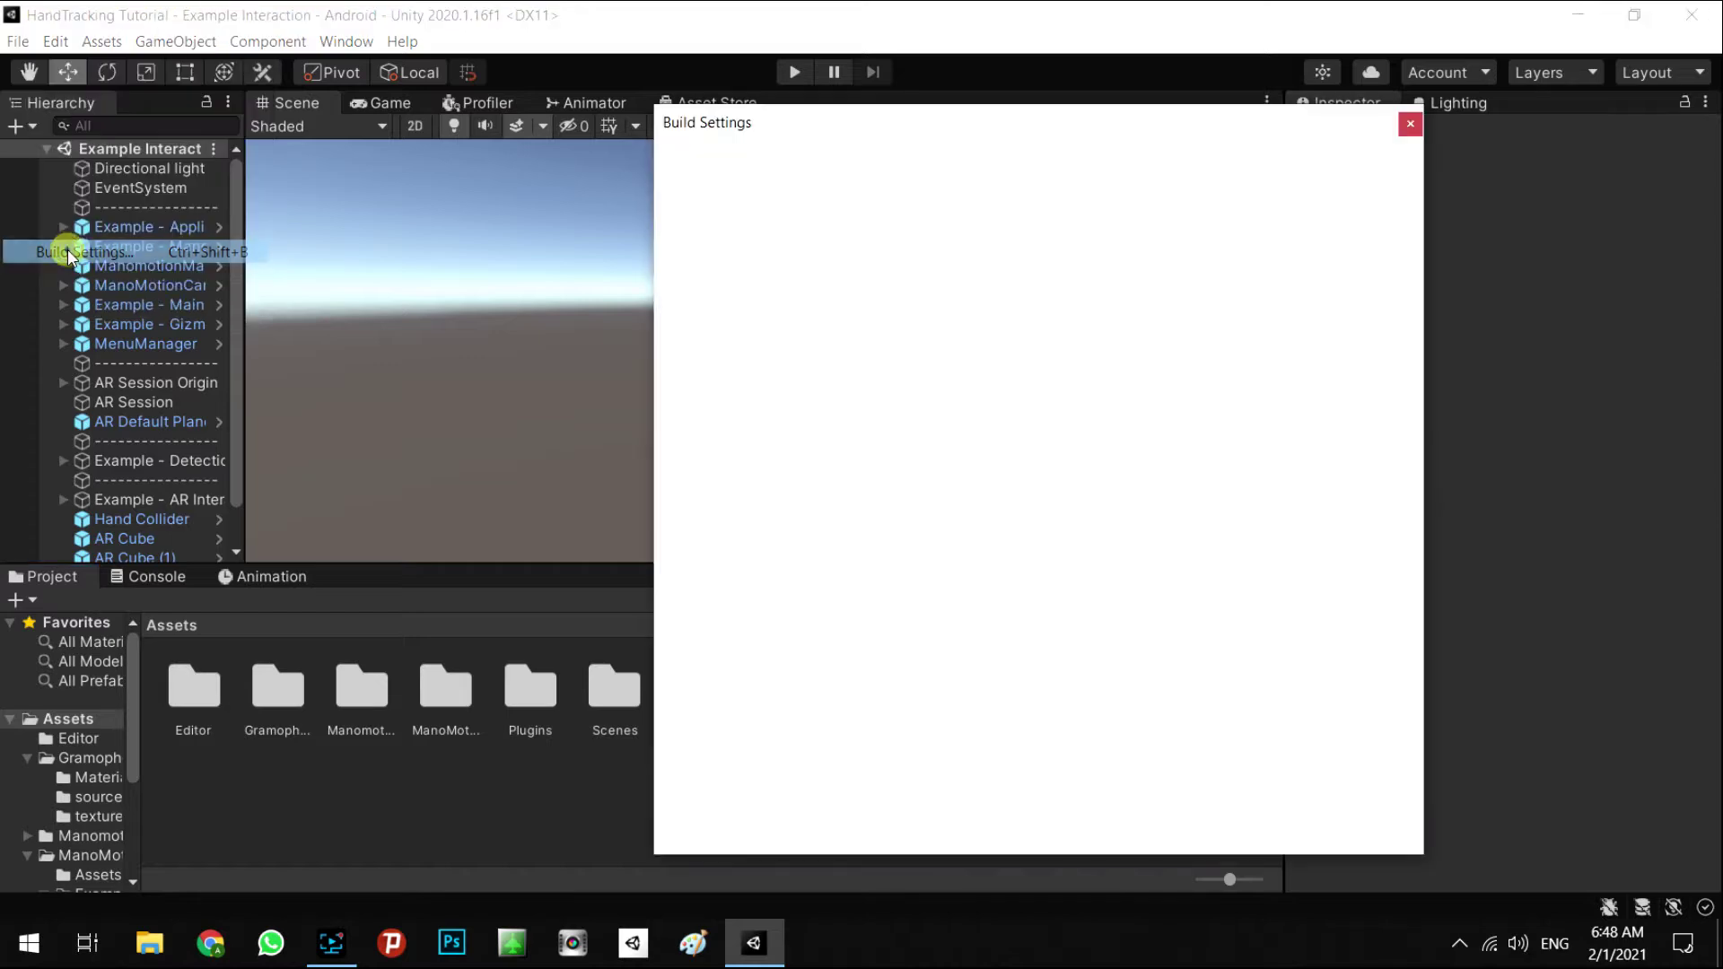
left_click(738, 827)
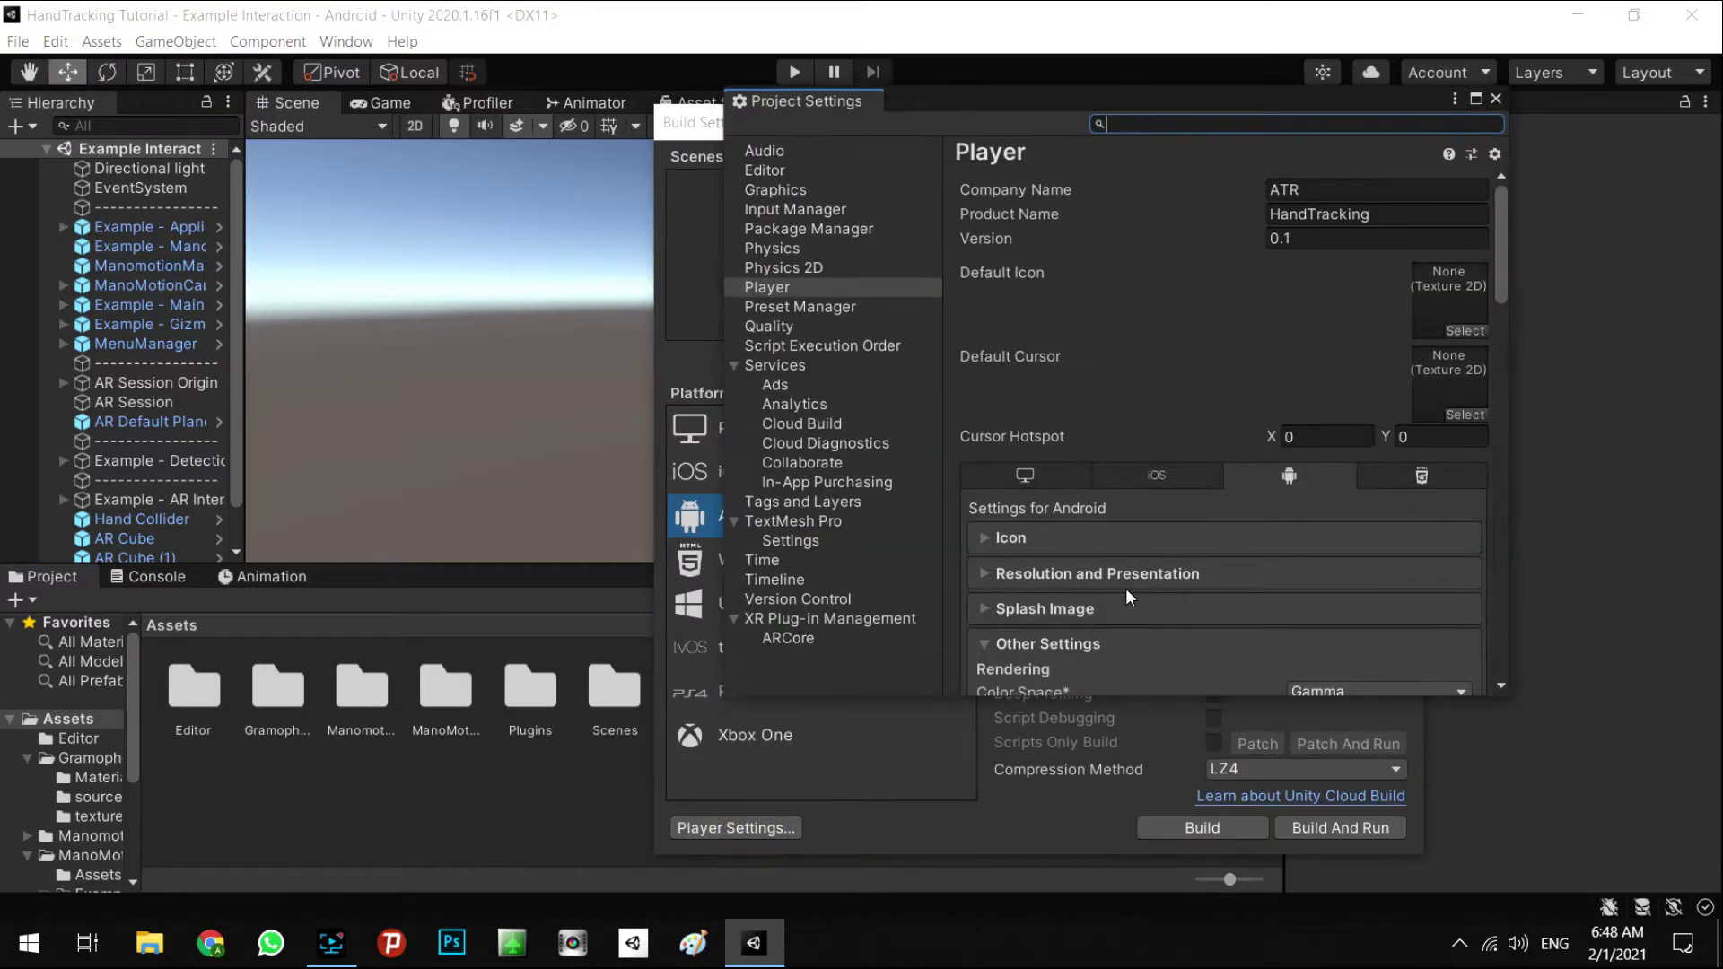
left_click(1033, 574)
scroll(1260, 562, "down", 4)
scroll(1260, 562, "down", 2)
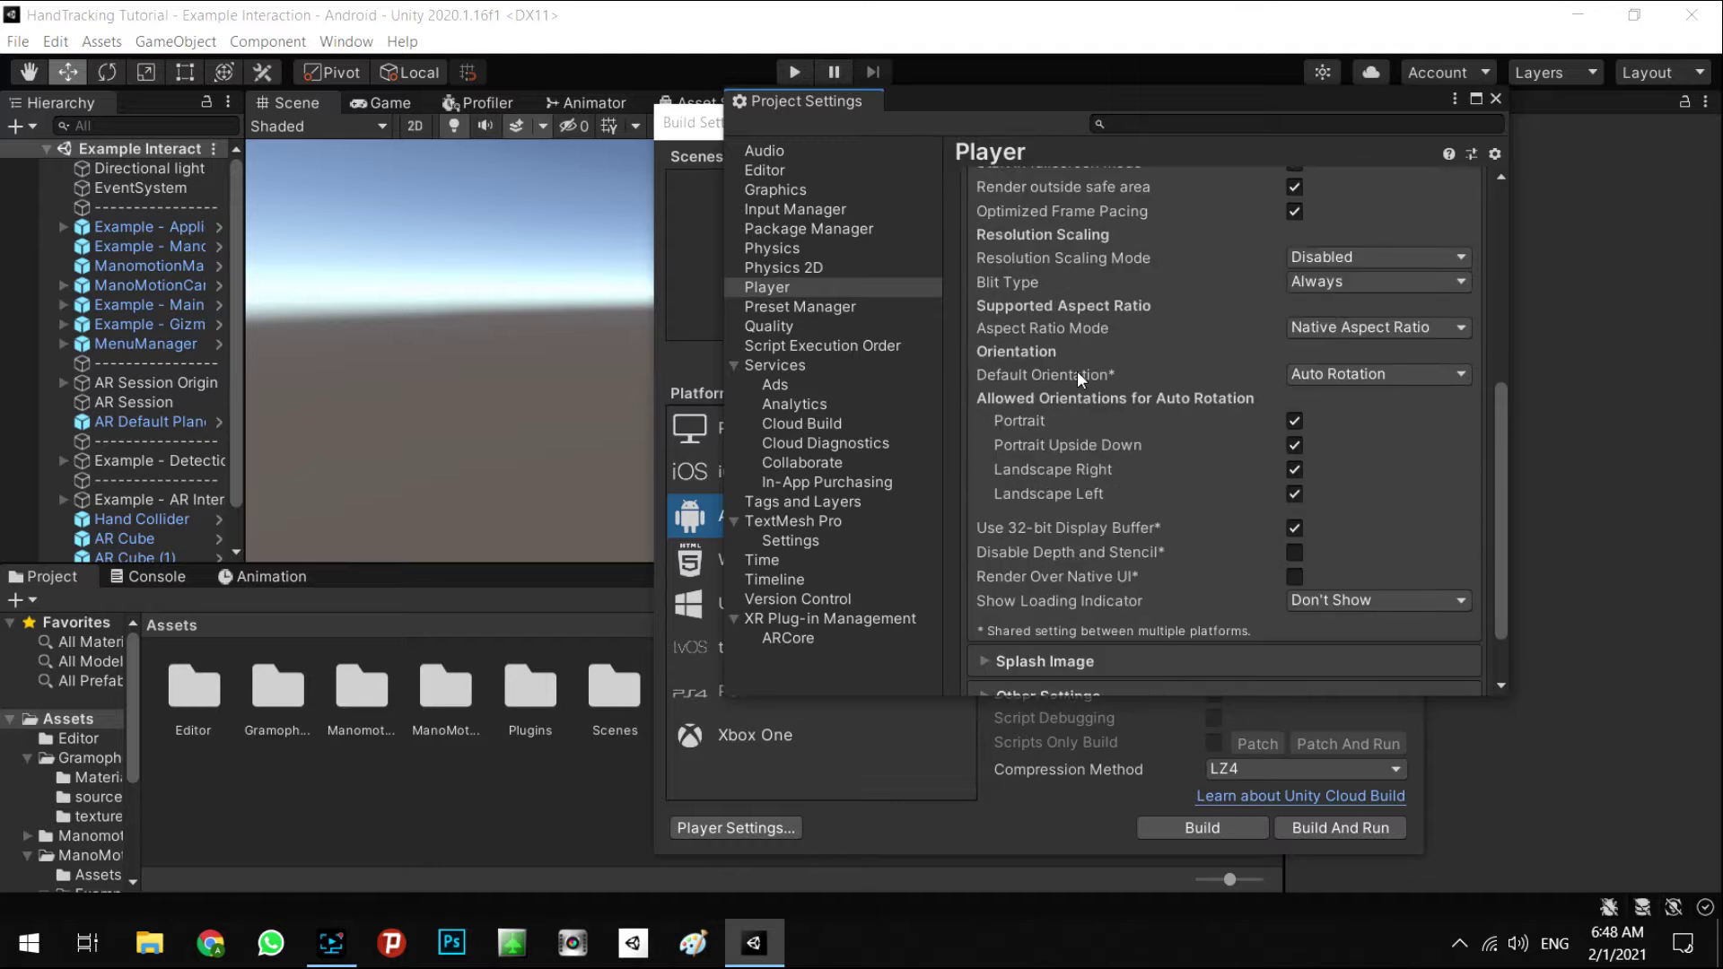
left_click(1386, 374)
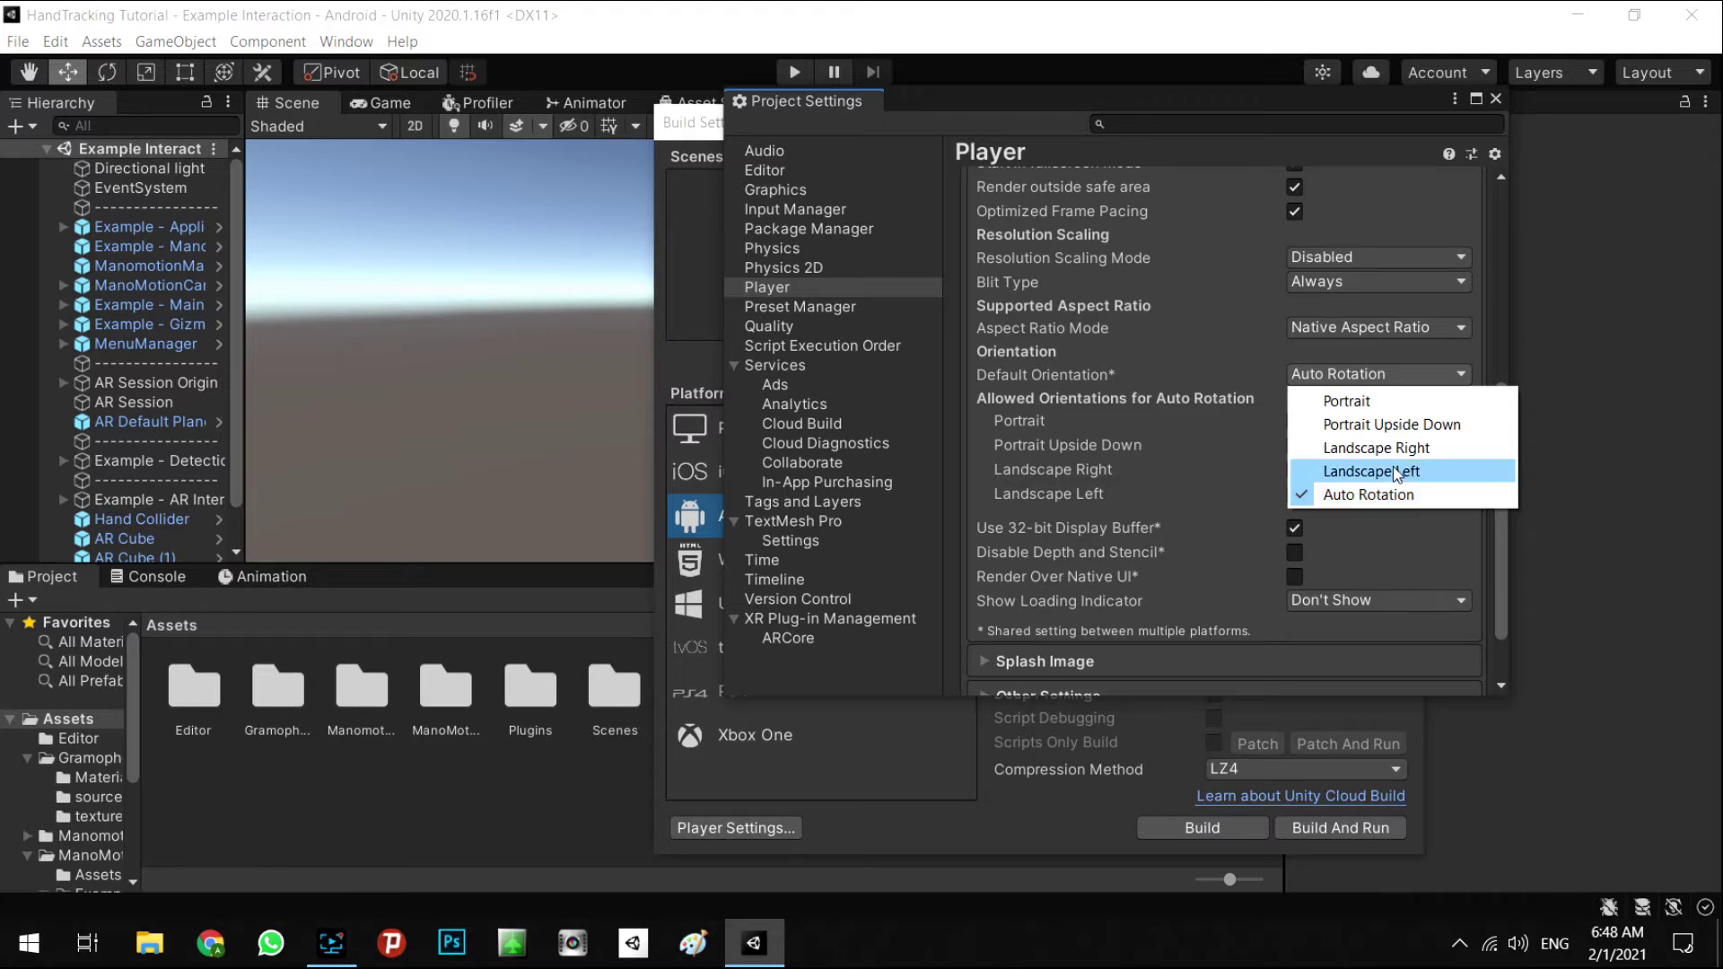
left_click(1357, 472)
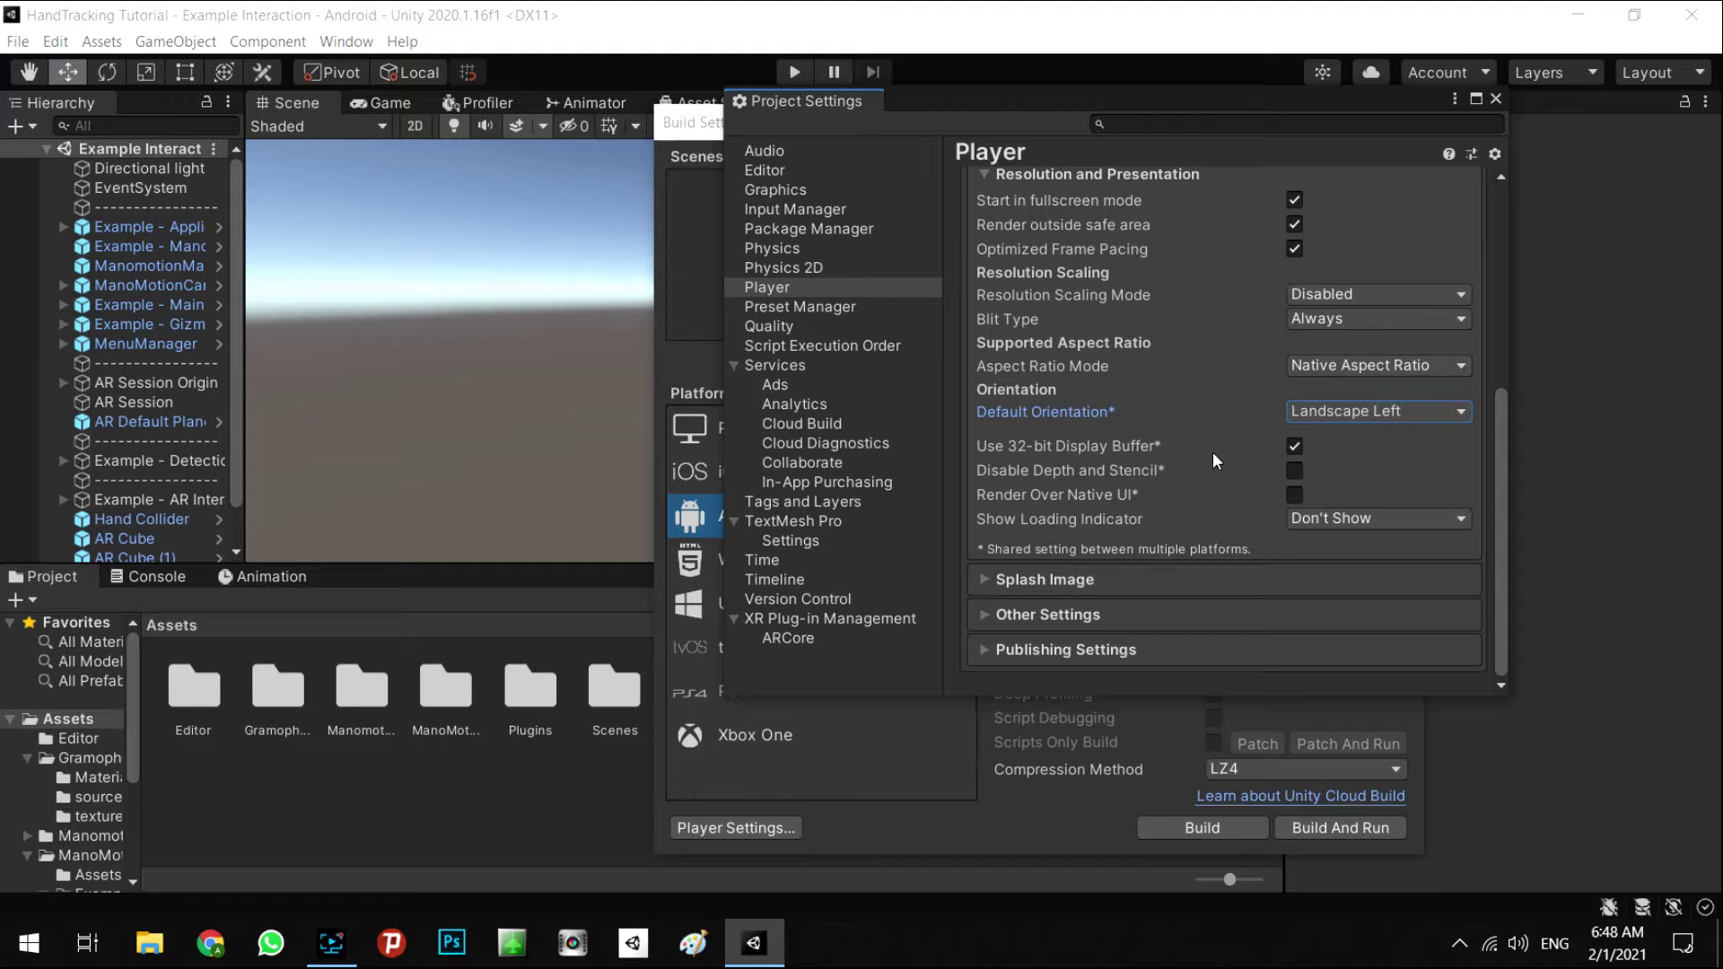
scroll(1242, 397, "up", 3)
left_click(1494, 102)
left_click(1490, 100)
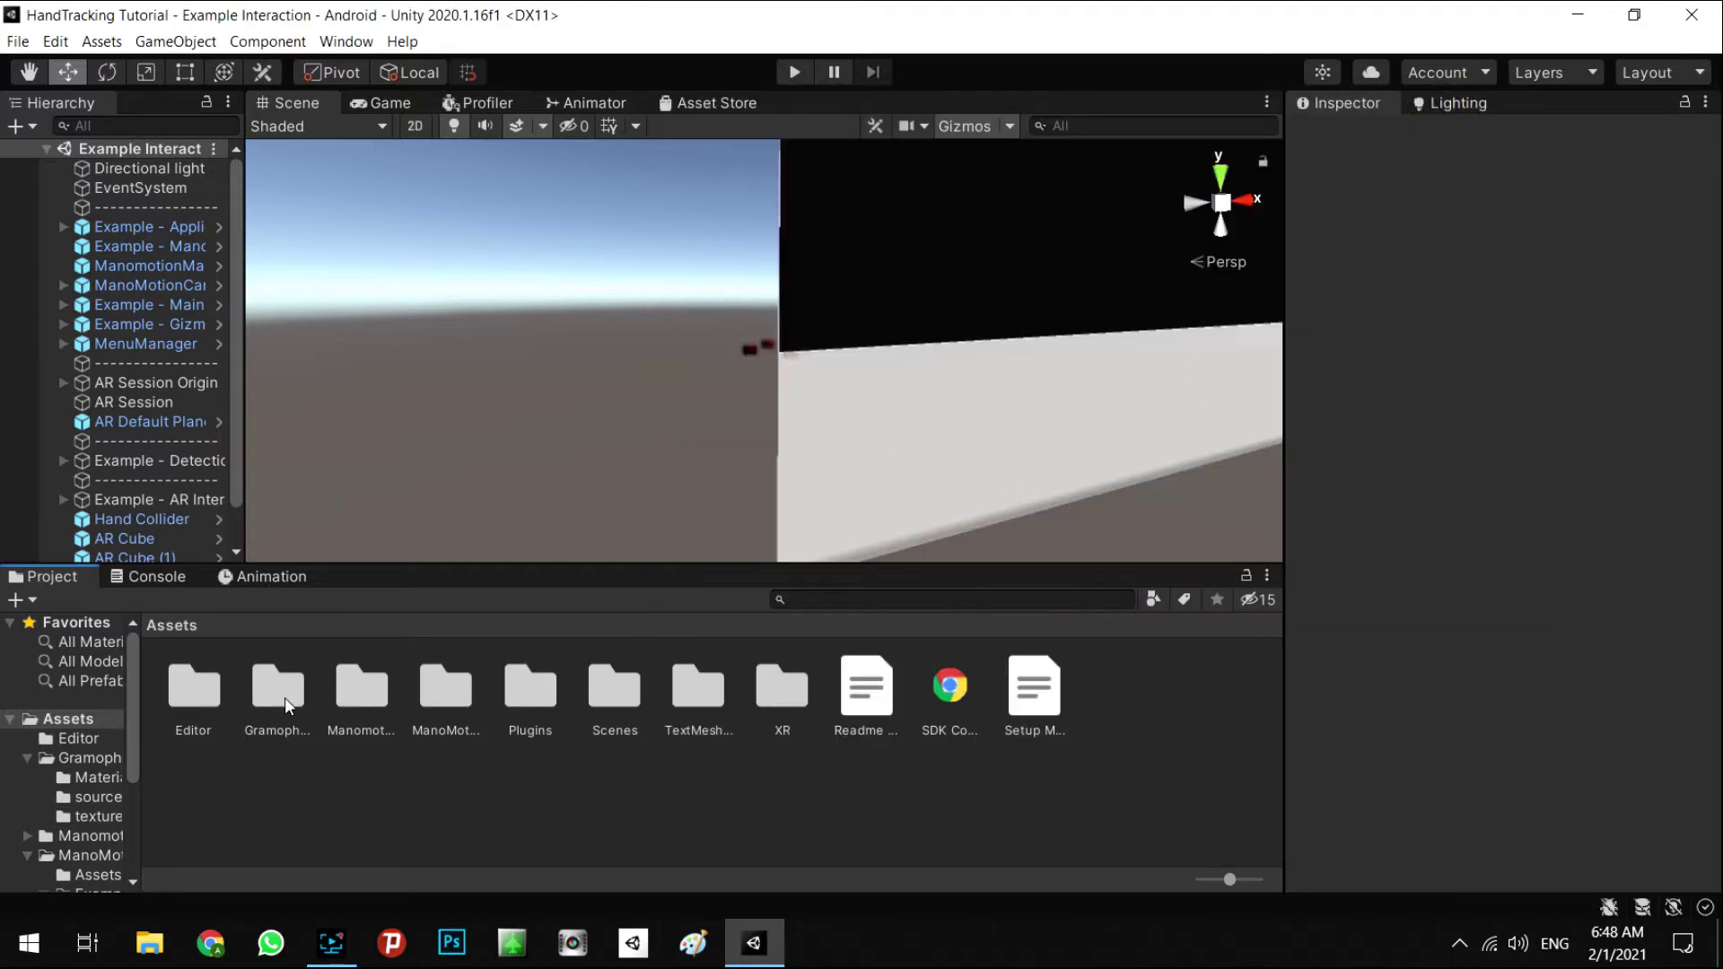
Step: Drag the Grammophone_Lowpoly model from Assets/Gramophone/source into the Scene beside the cube
left_click(279, 711)
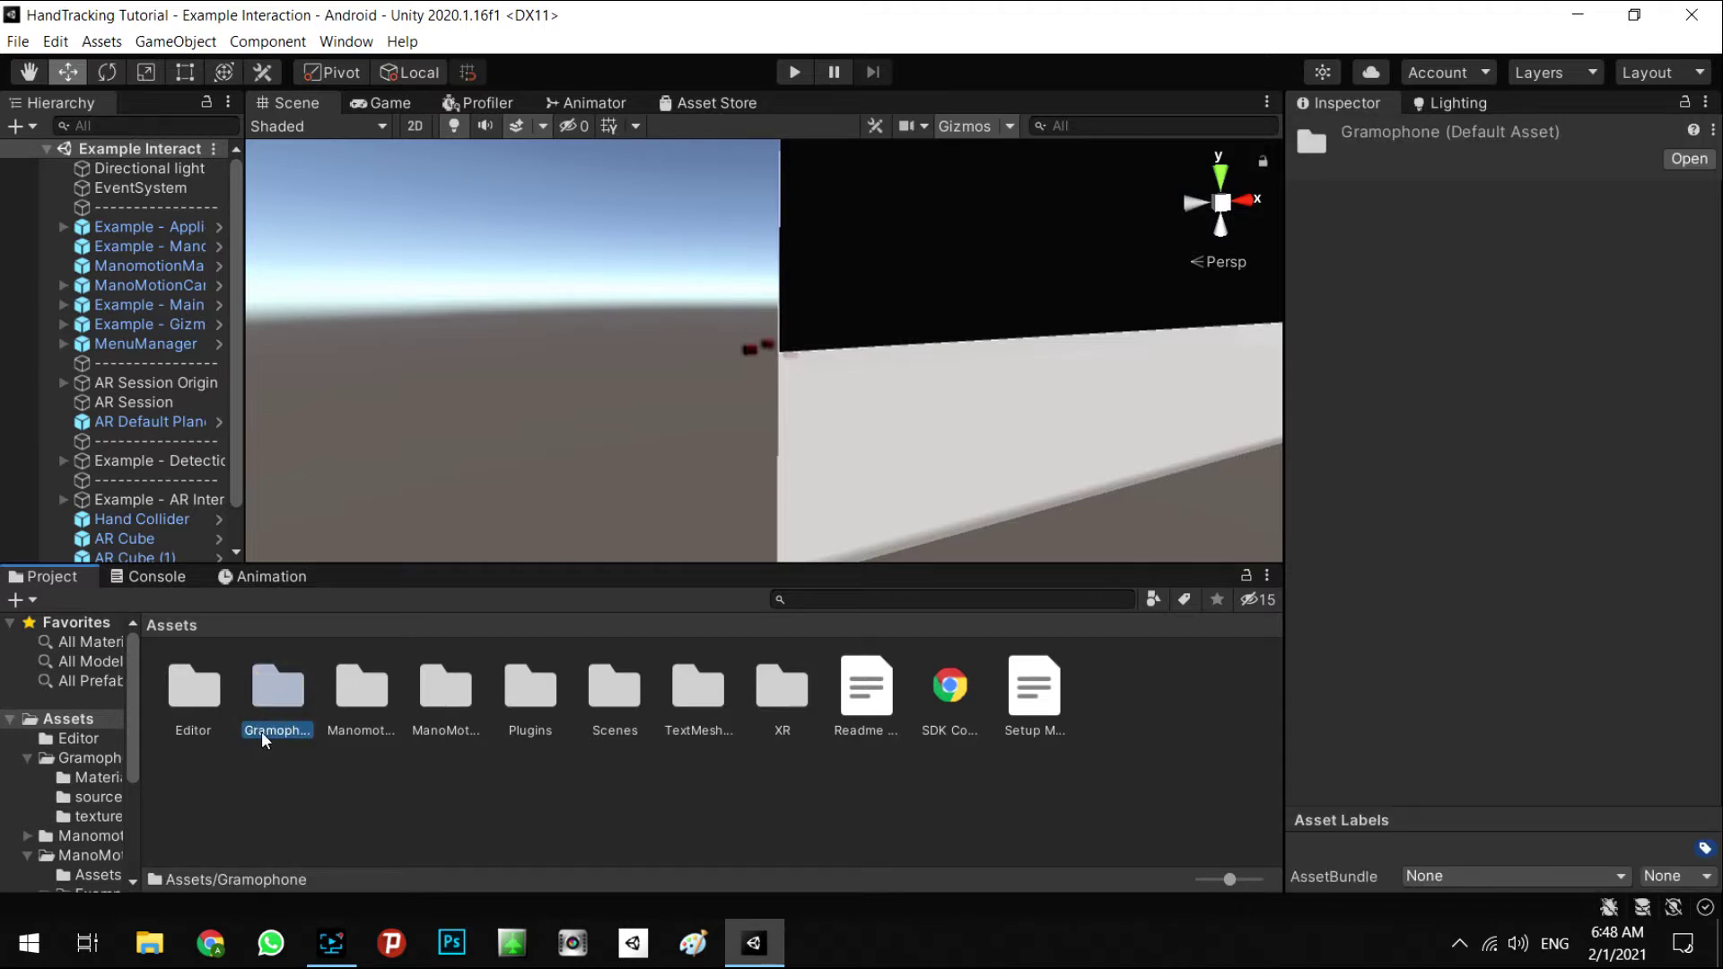
double_click(267, 731)
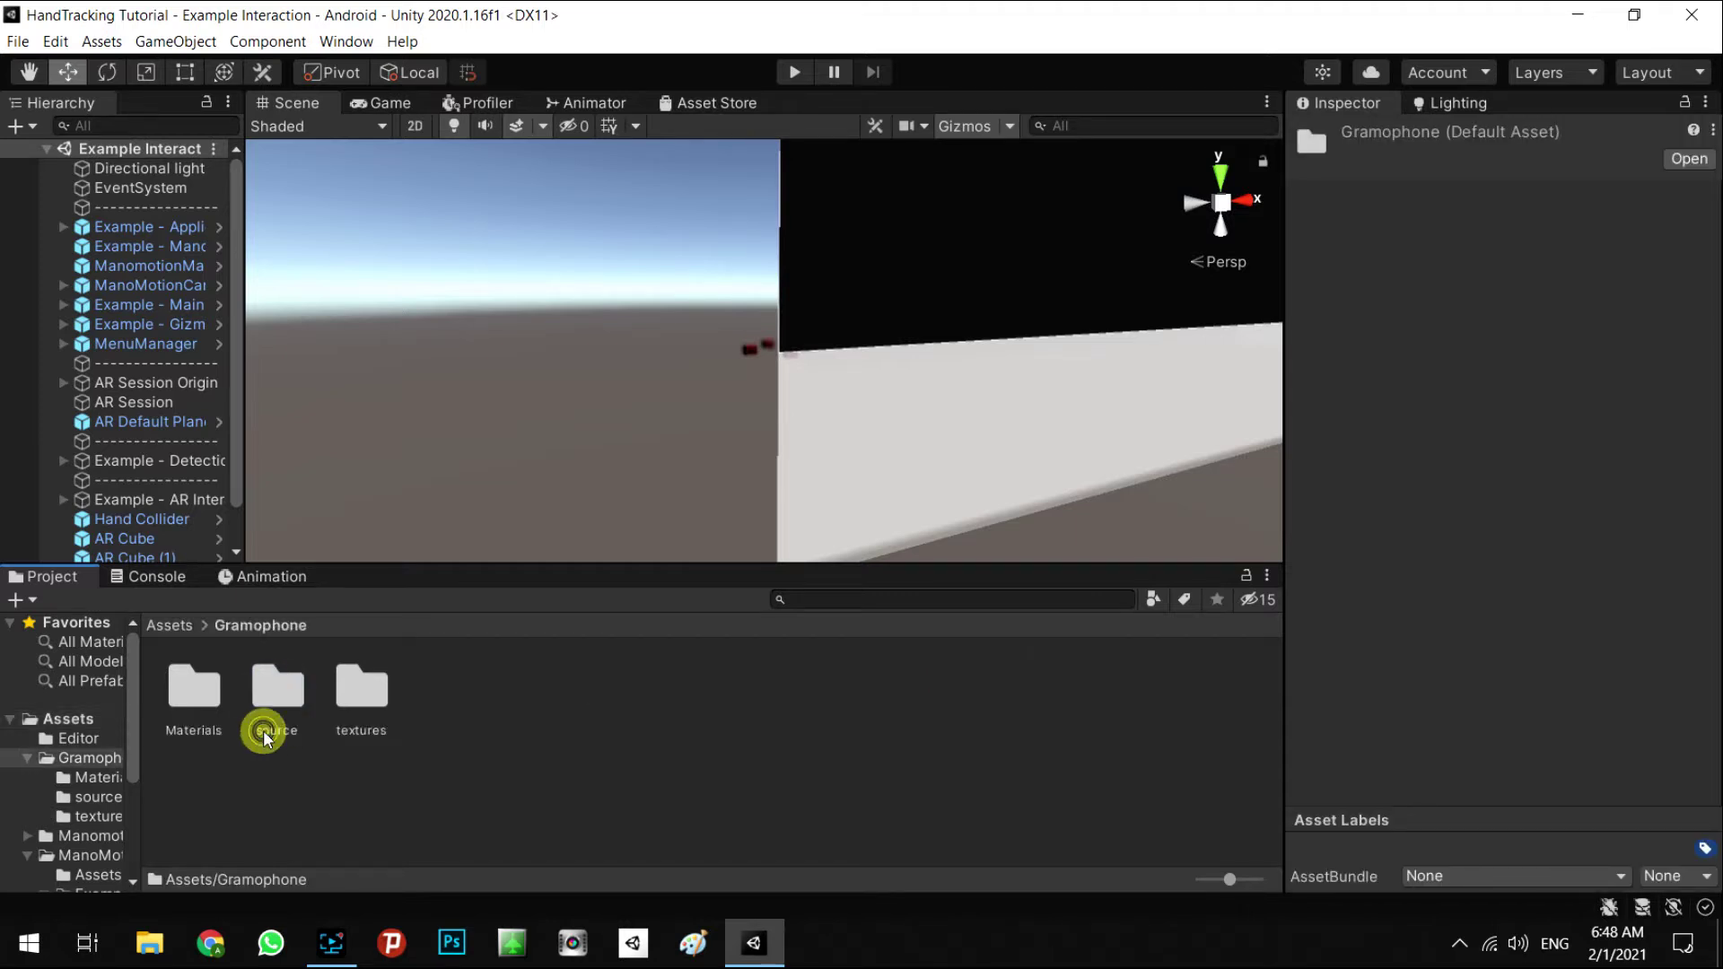
double_click(261, 692)
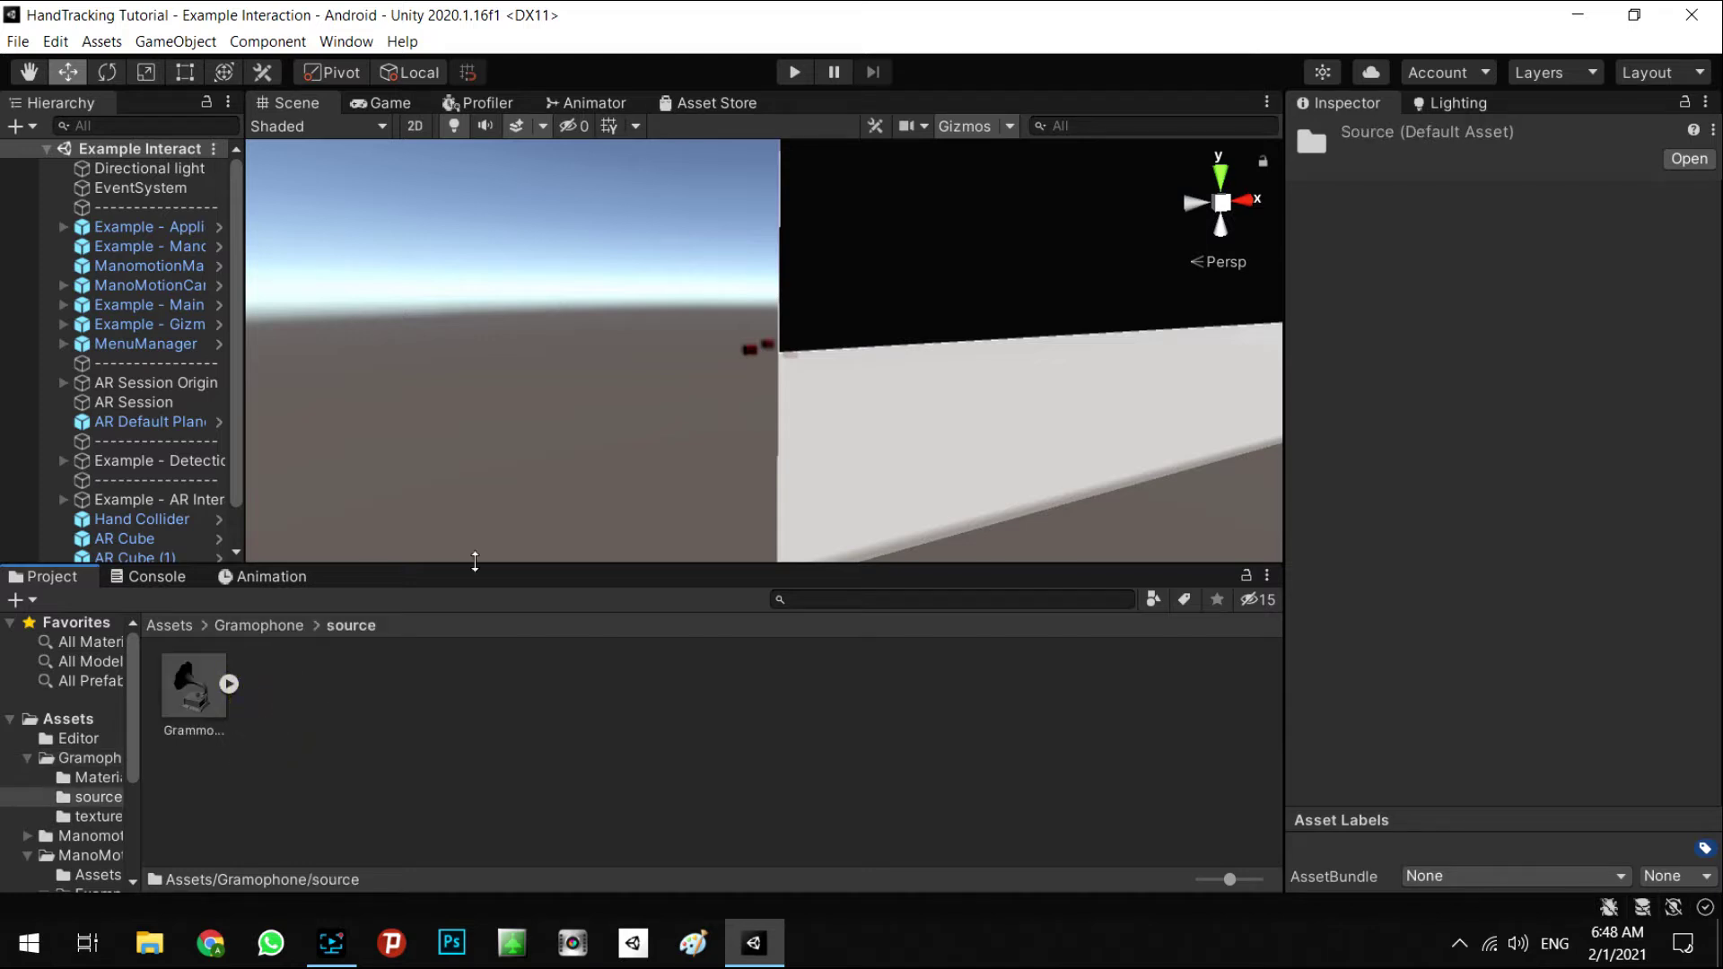
right_click_drag(790, 493, 736, 550)
left_click_drag(183, 686, 774, 453)
Step: Scale the gramophone down to 0.23755 and move it onto the top of the red cube
key("r")
left_click_drag(777, 454, 1123, 451, "alt")
left_click_drag(724, 410, 556, 406)
left_click_drag(845, 453, 902, 349, "alt")
left_click_drag(753, 415, 1141, 350, "alt")
left_click_drag(835, 309, 831, 386)
left_click_drag(831, 386, 831, 472, "alt")
key("r")
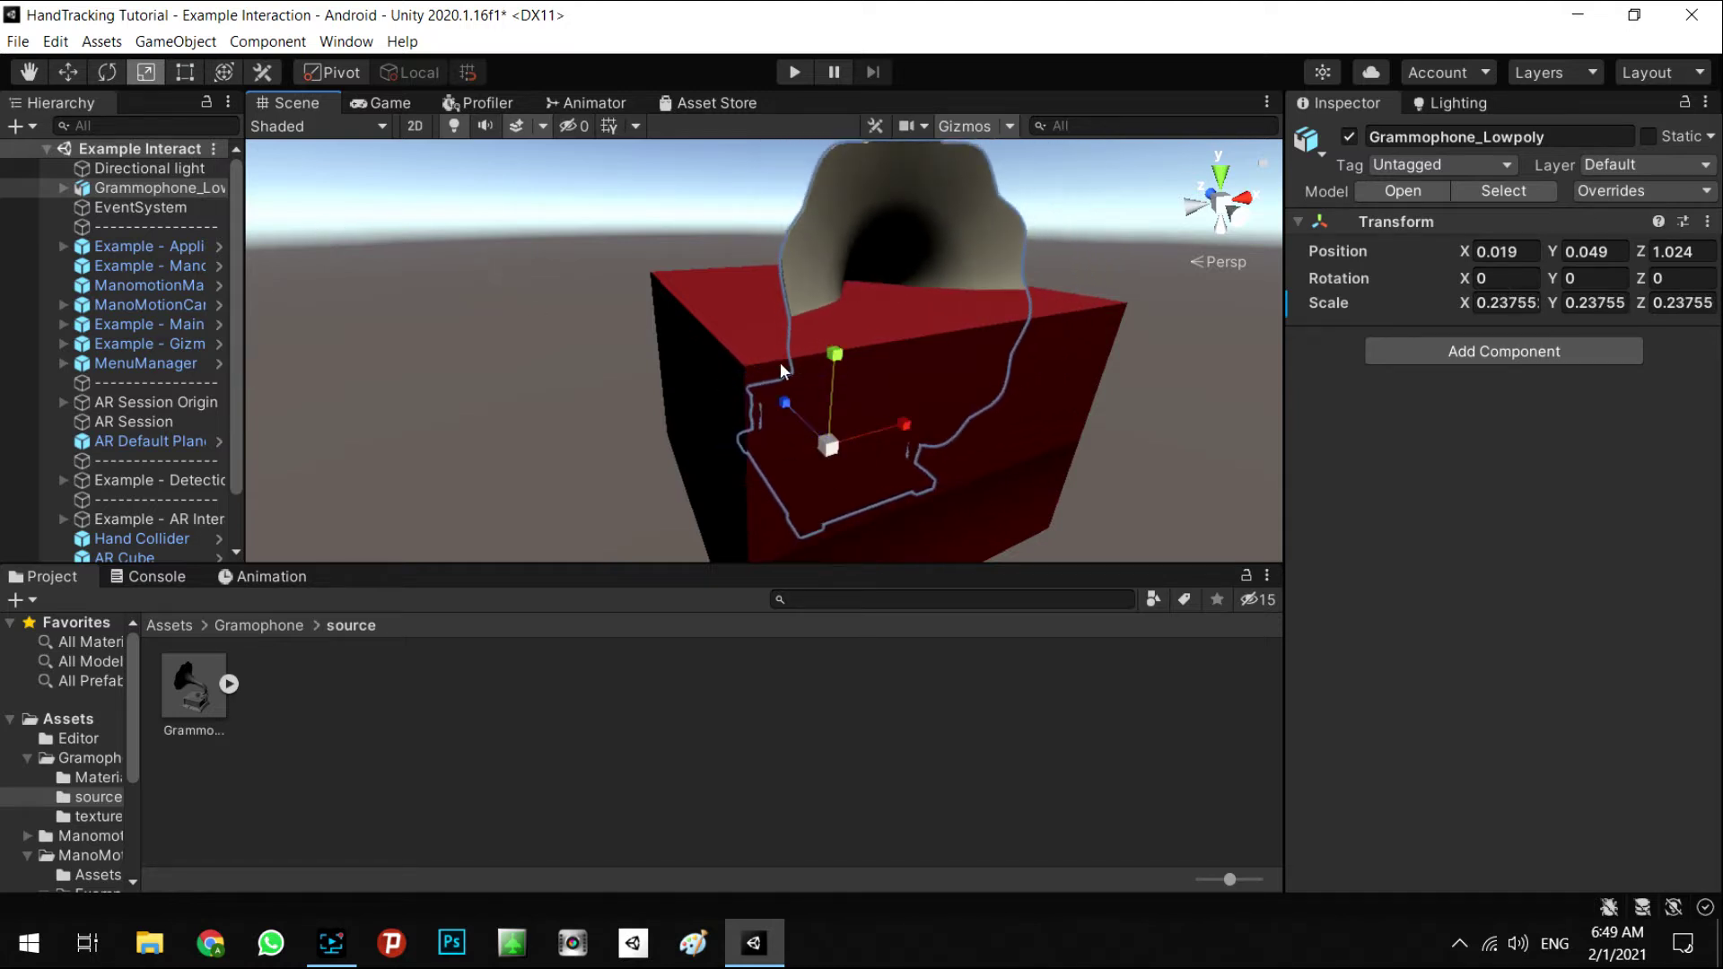
Step: Parent Grammophone_Lowpoly under AR Cube in the Hierarchy
left_click(707, 348)
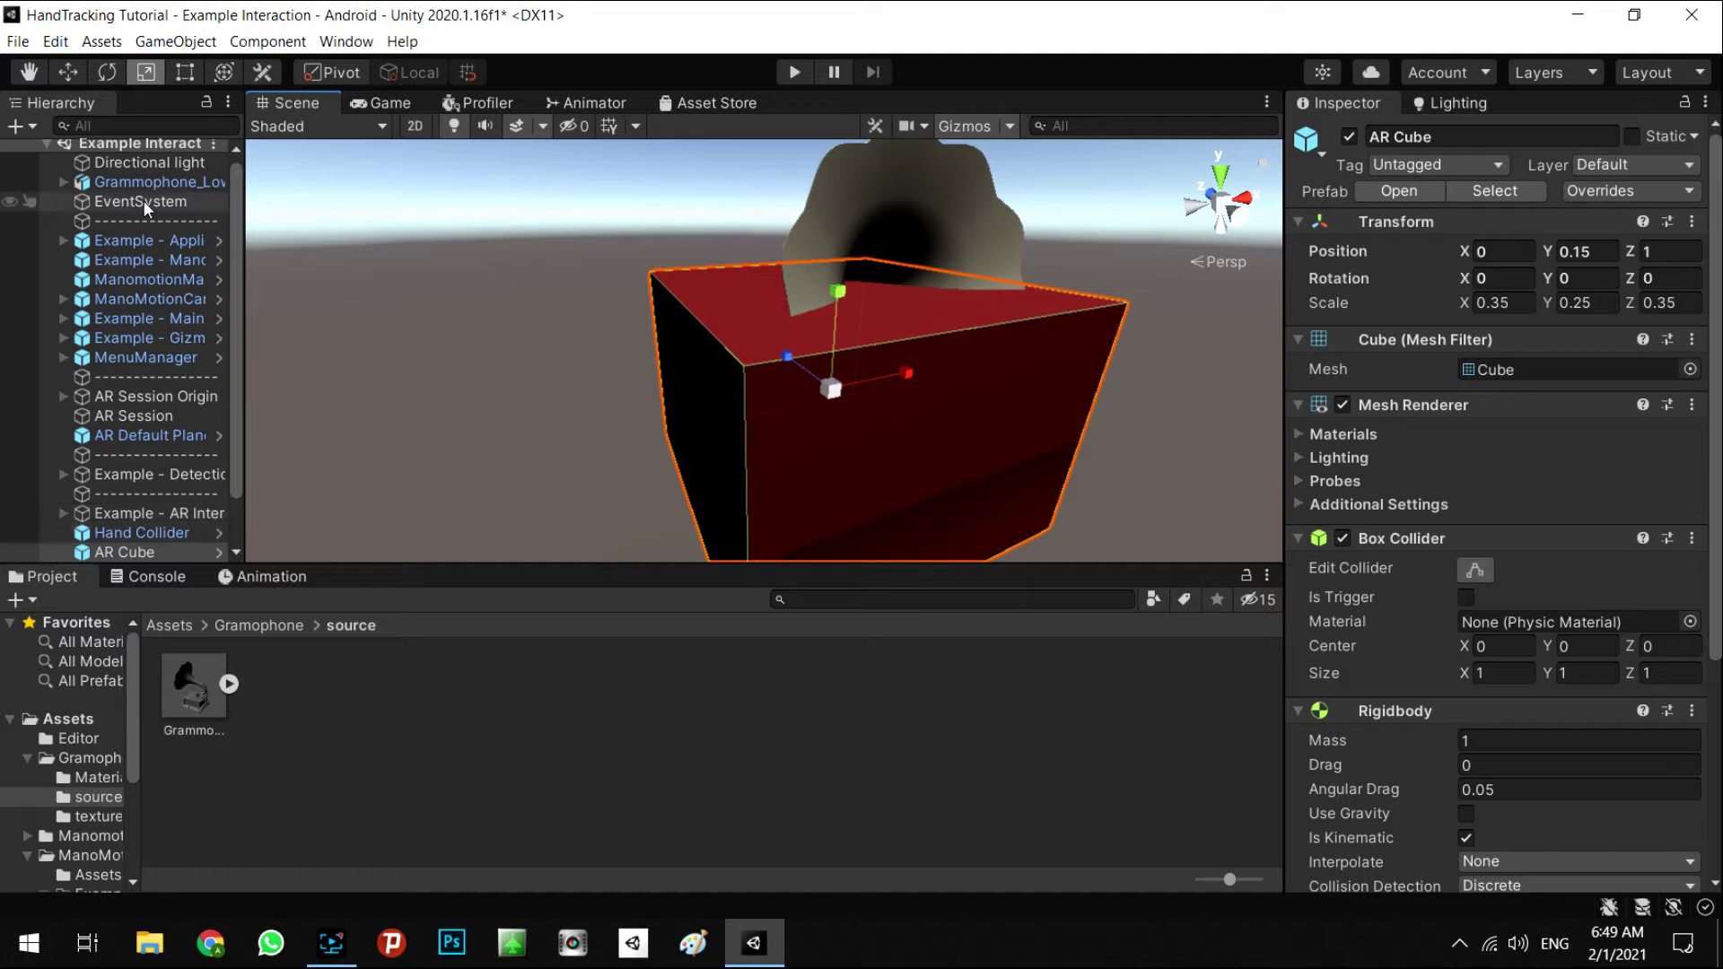
left_click_drag(162, 195, 136, 543)
scroll(136, 539, "down", 2)
left_click(121, 474)
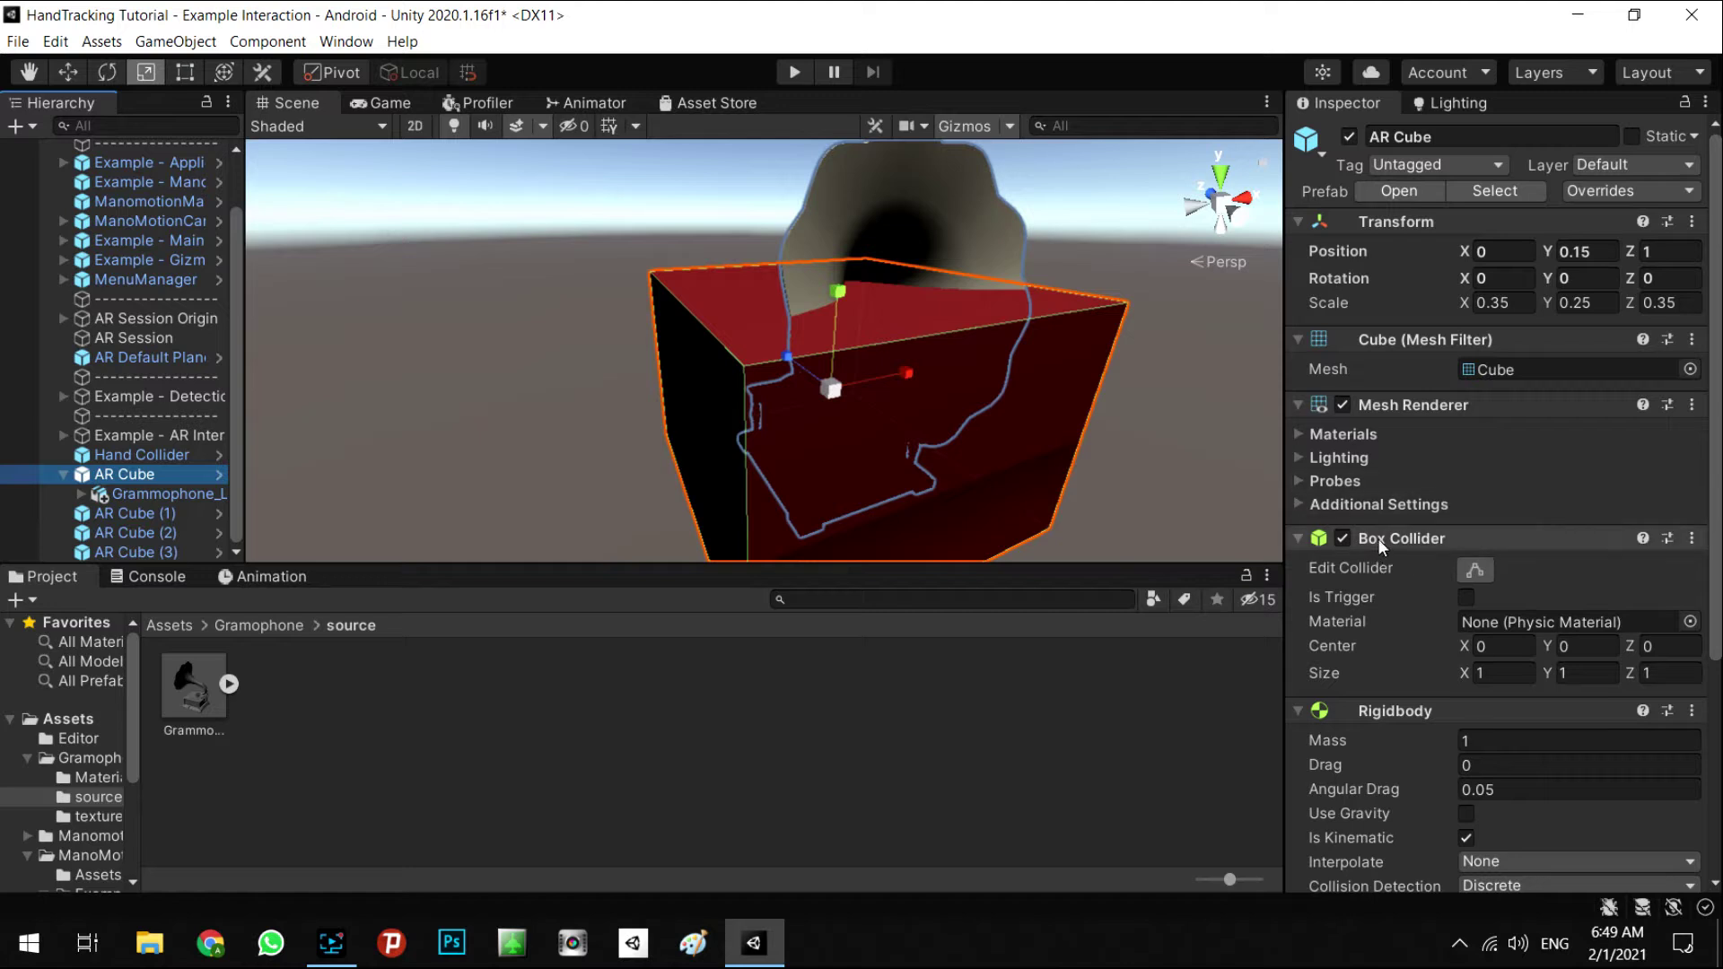
Step: Collapse AR Cube's components and switch off its Mesh Renderer so the red cube disappears
left_click(1301, 539)
left_click(1300, 565)
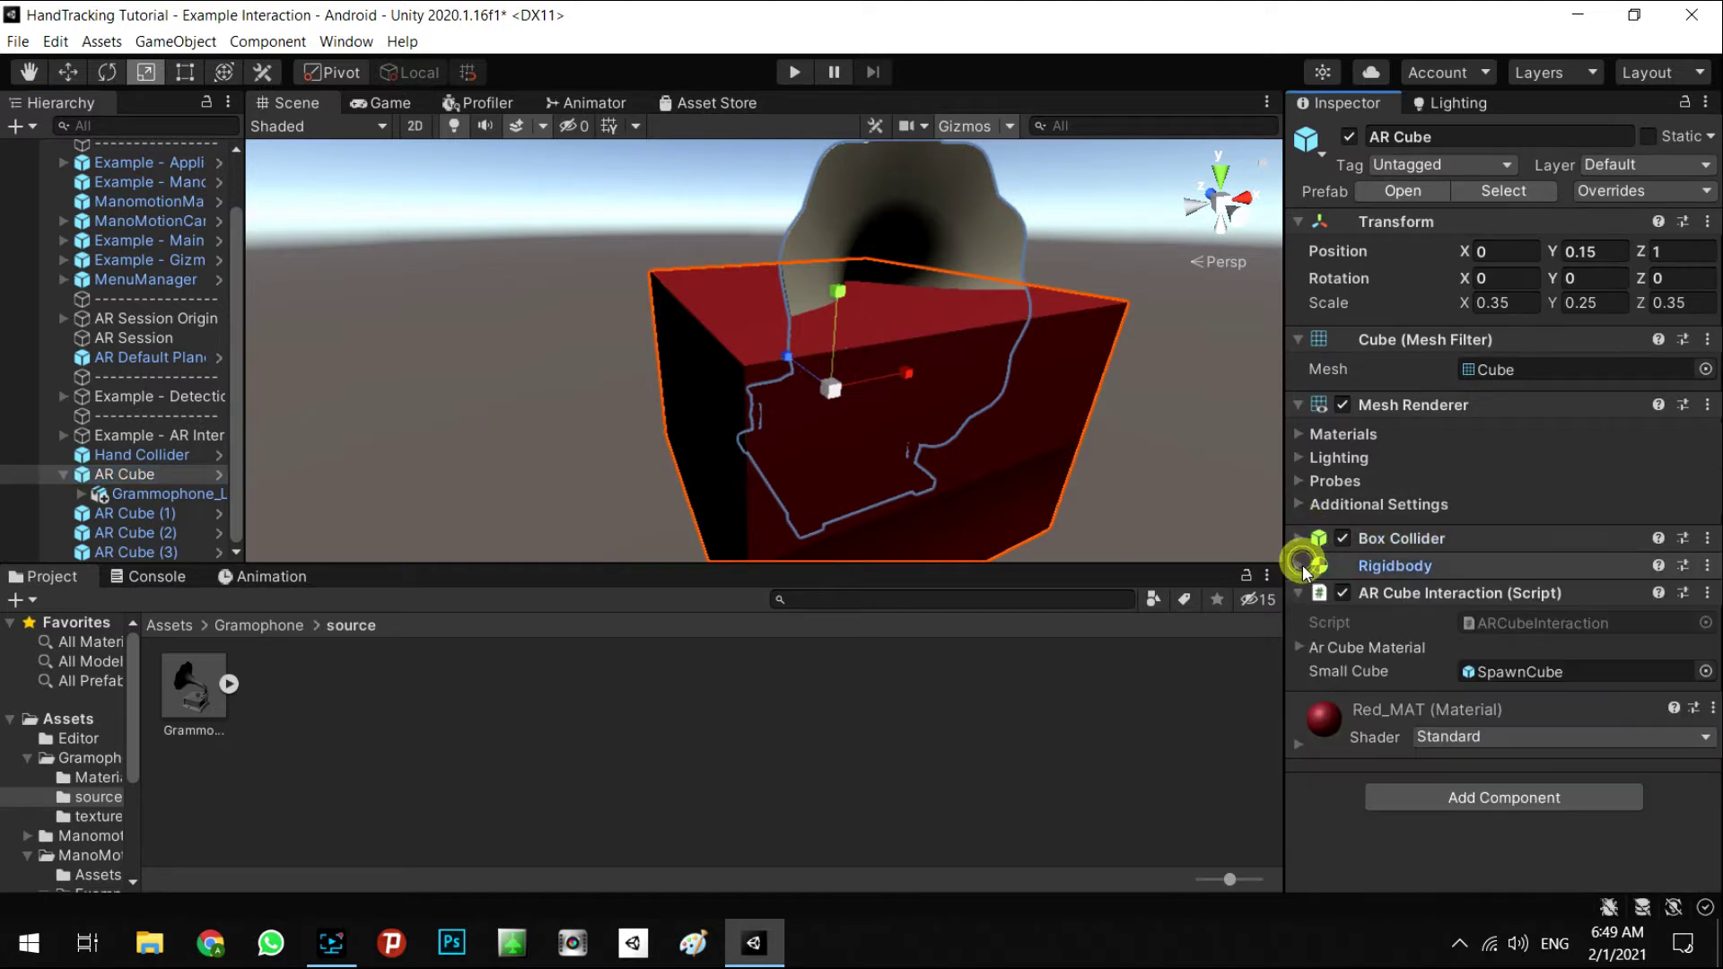
left_click(1301, 594)
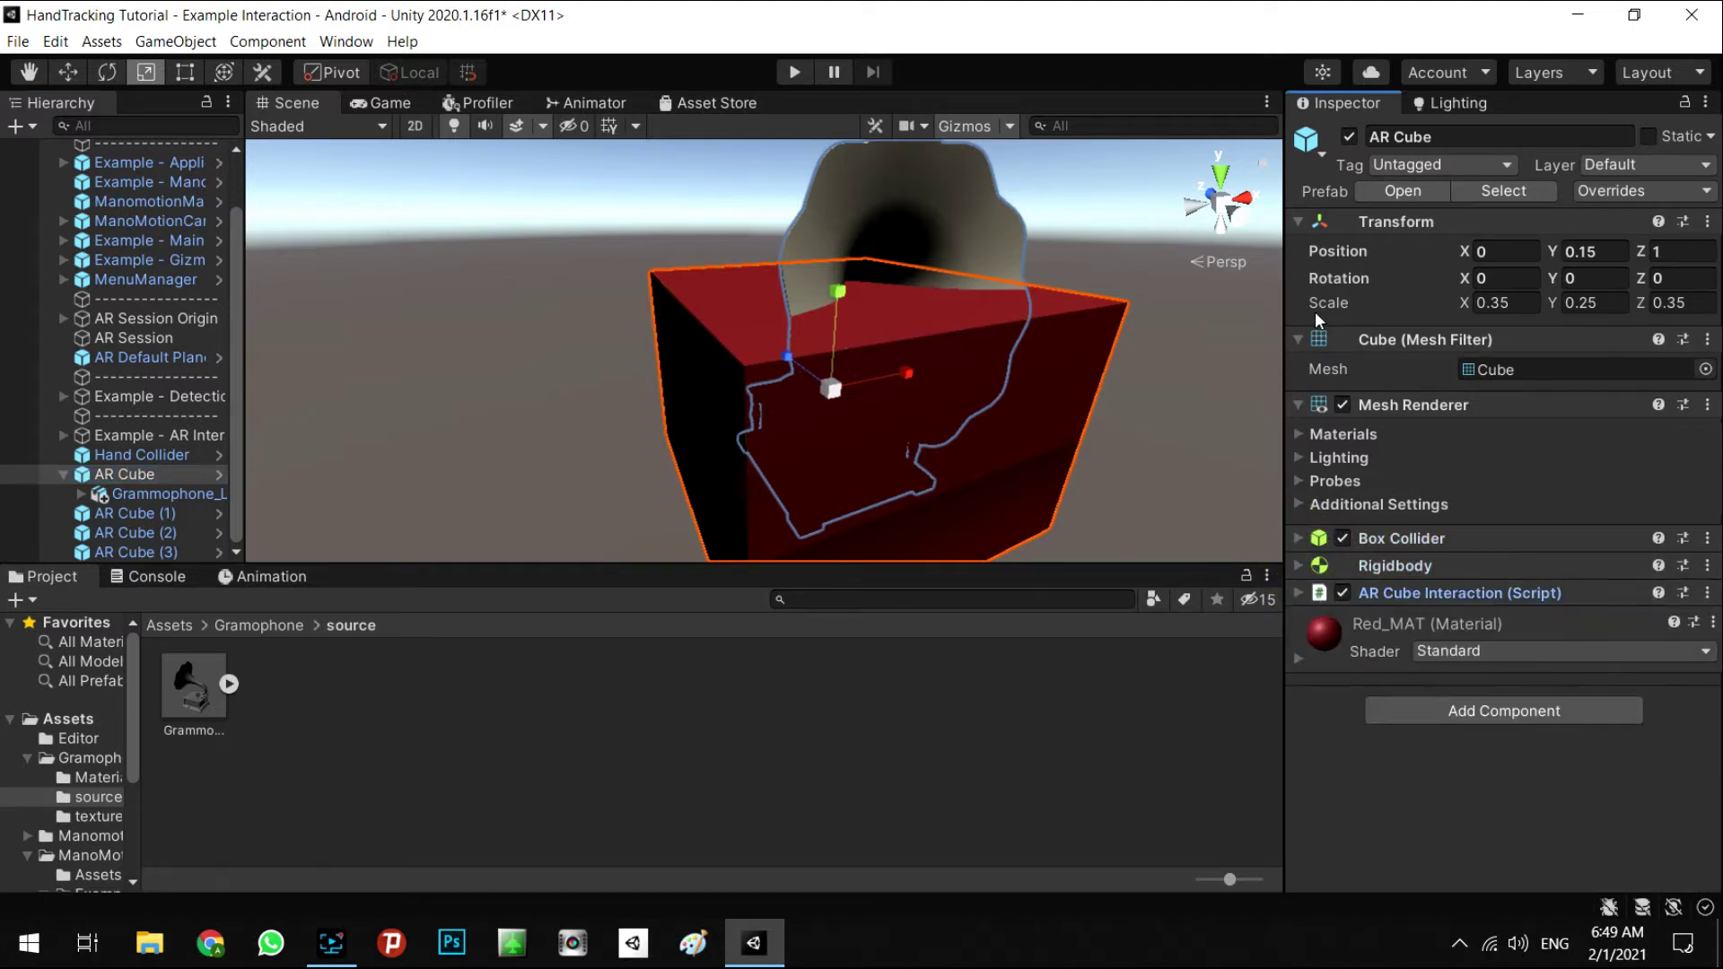
left_click(1299, 339)
left_click(1343, 367)
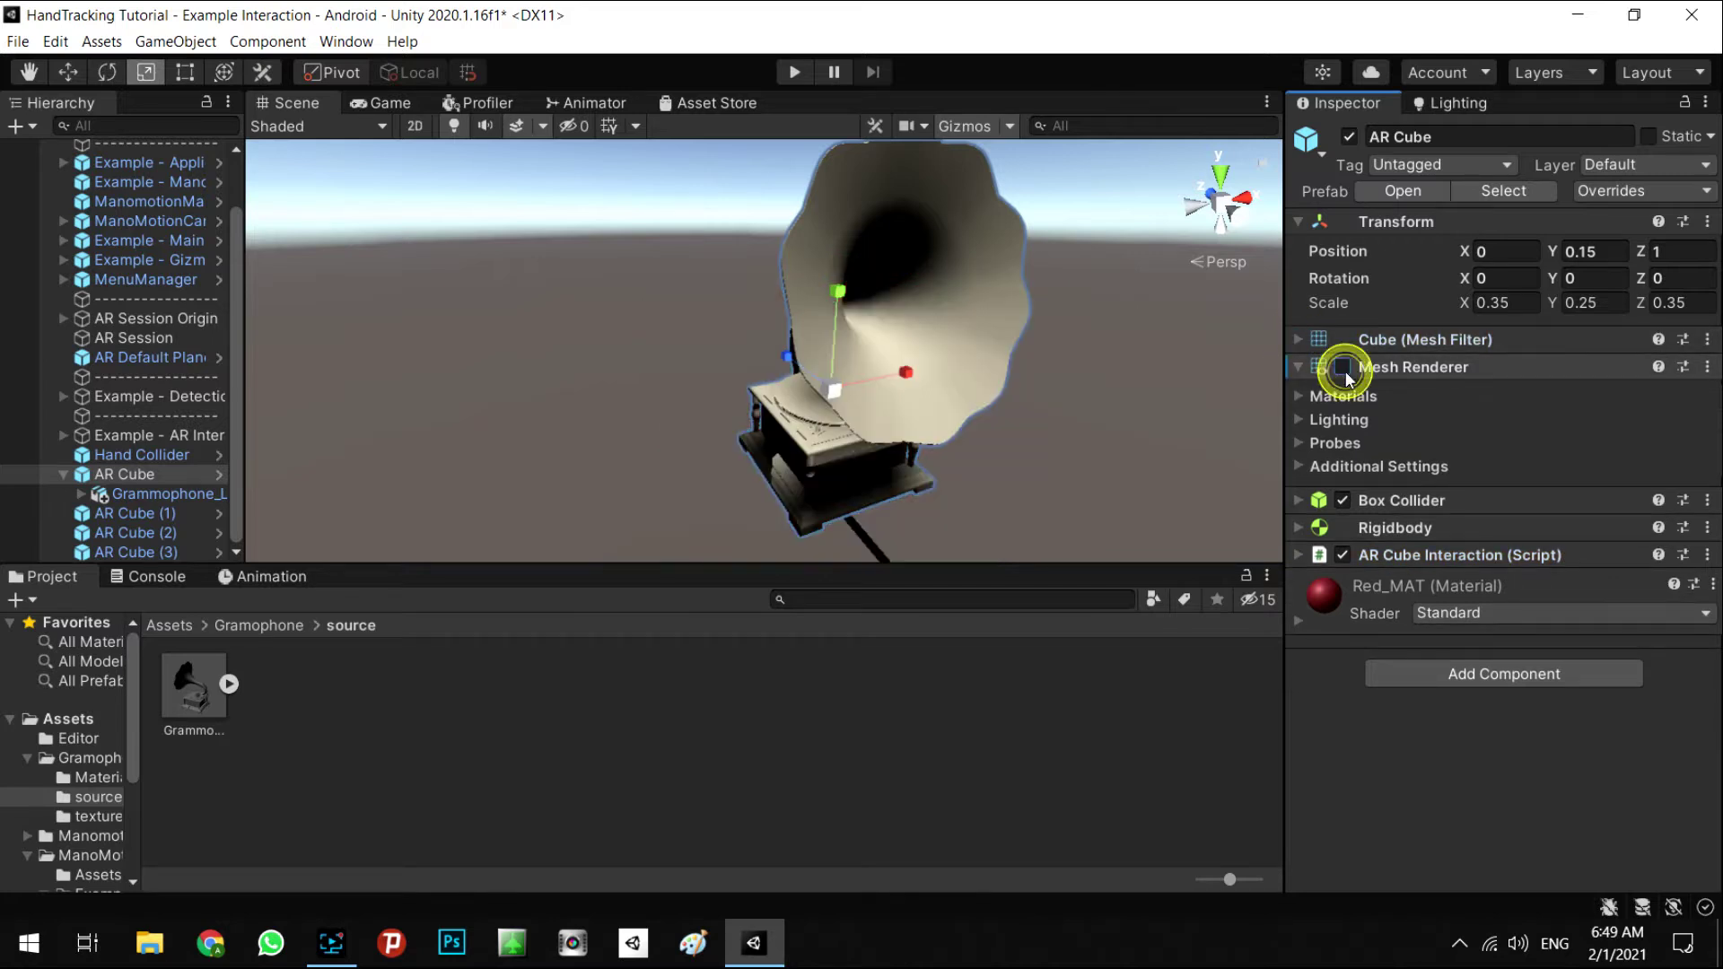
left_click(136, 494)
Step: From Gramophone > Materials, apply the textured material to the horn and the dark material to the record plate
left_click(269, 625)
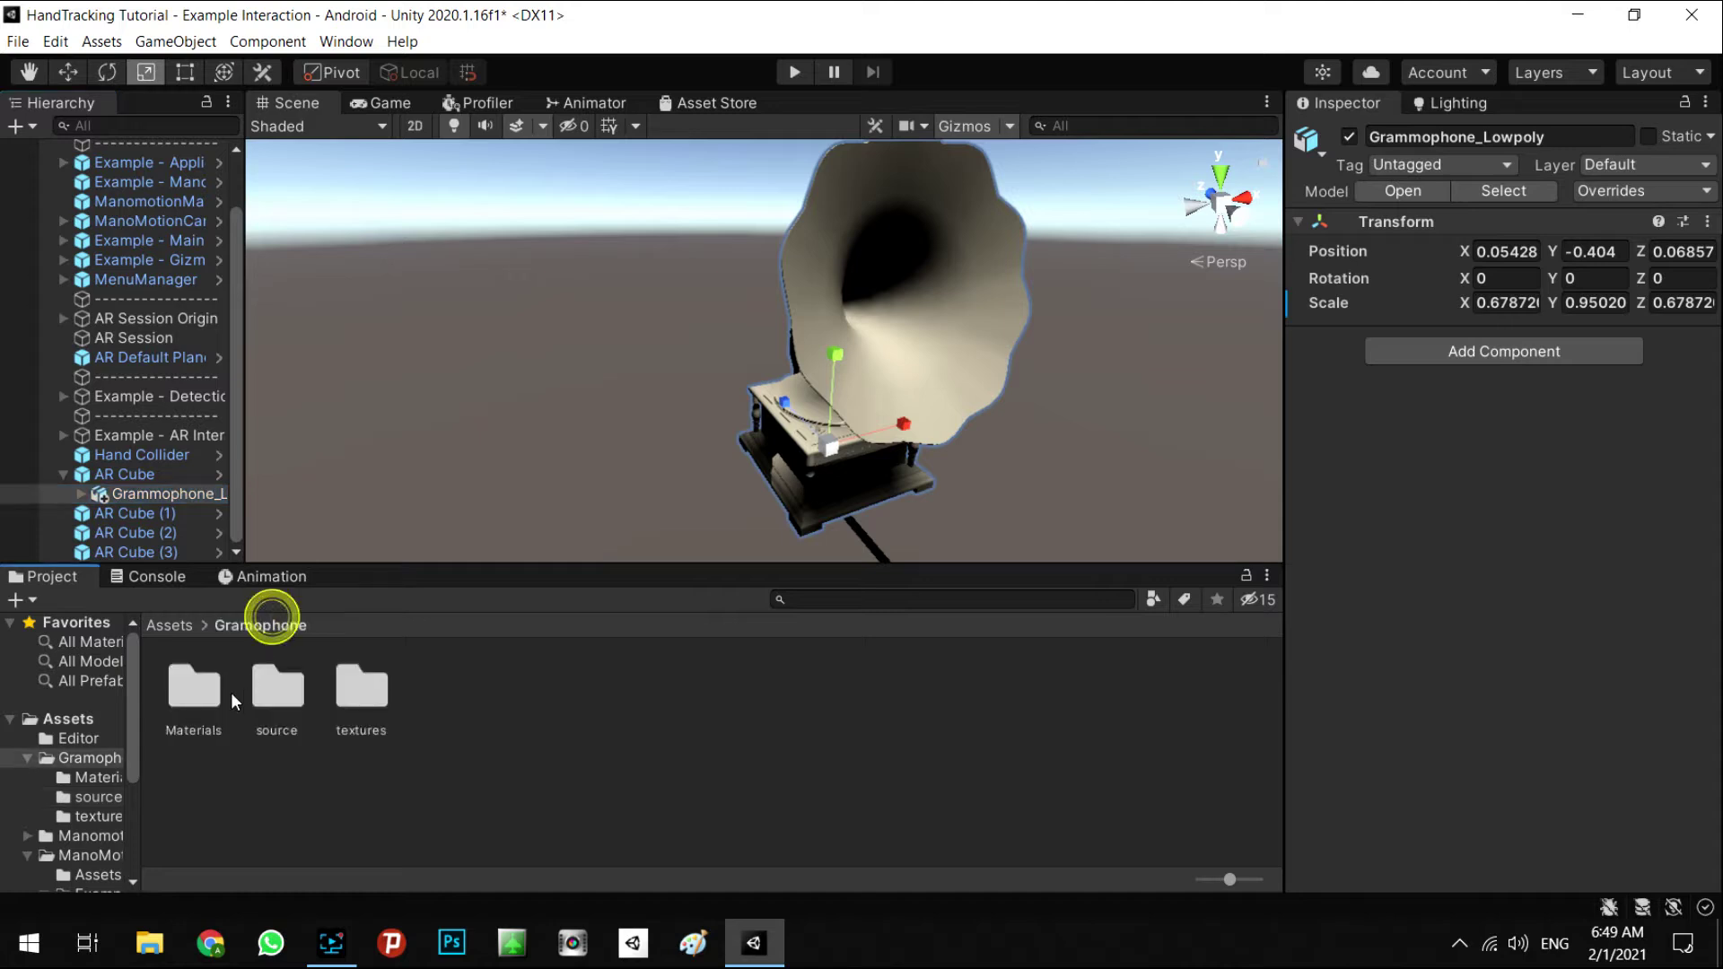
double_click(208, 691)
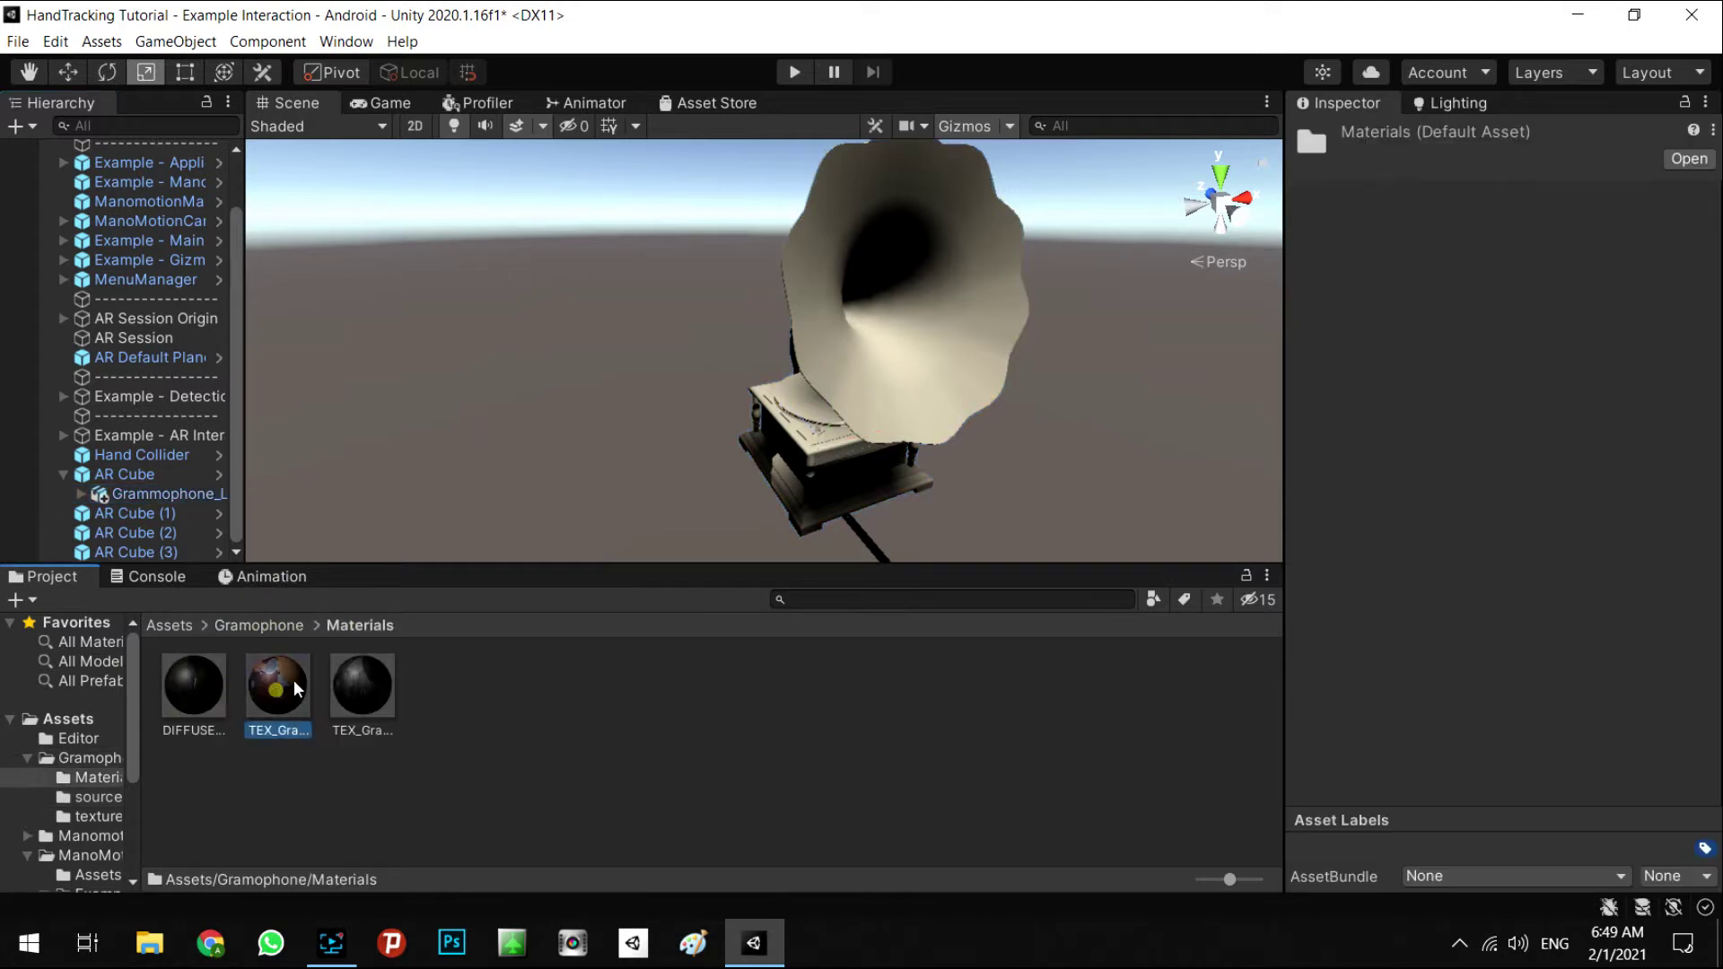
key("alt")
left_click_drag(824, 435, 798, 449, "alt")
key("r")
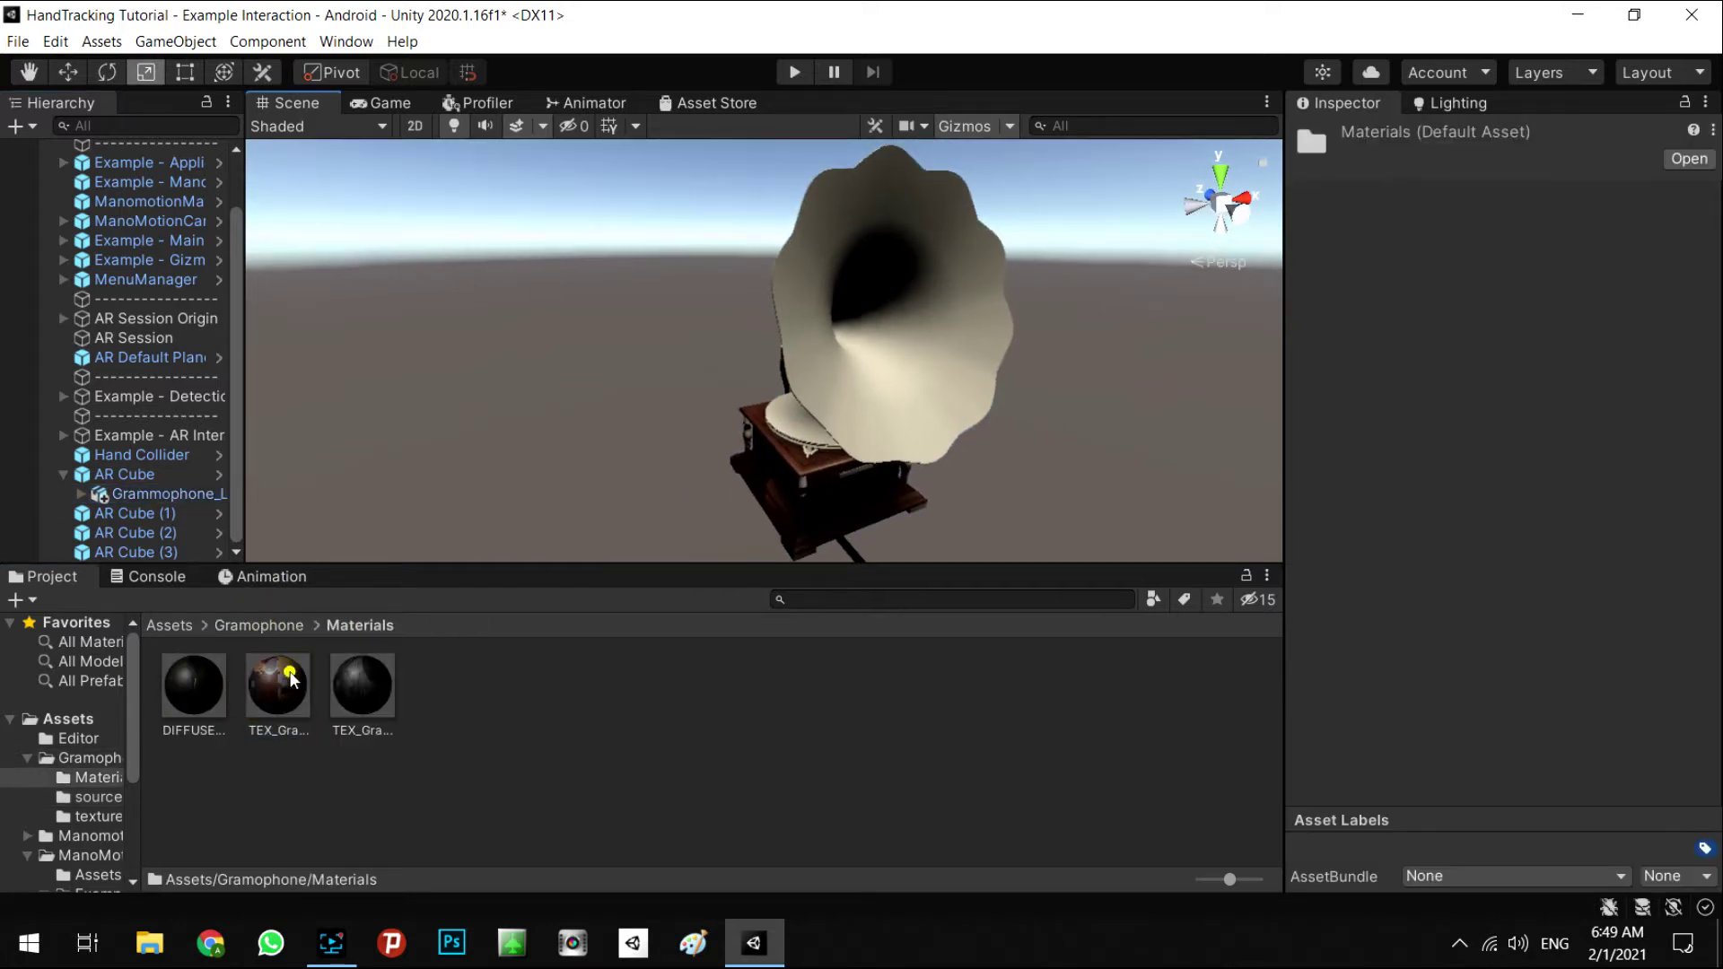
left_click_drag(290, 679, 987, 503)
left_click_drag(373, 692, 804, 511)
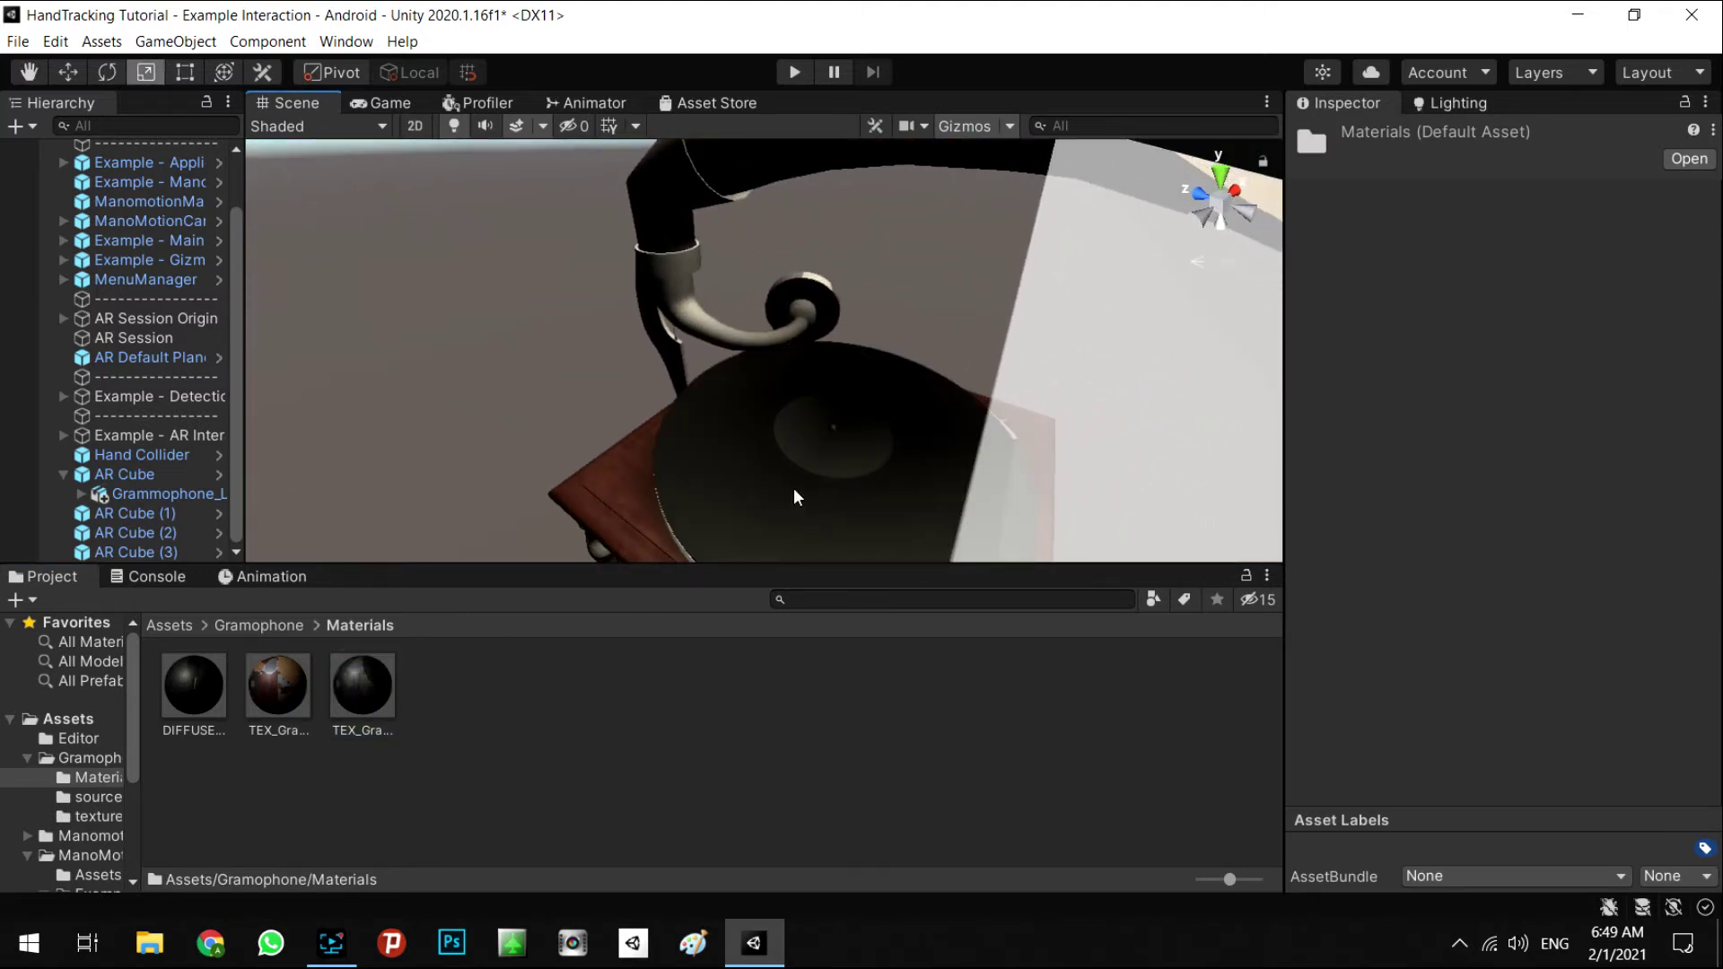
Step: Apply the dark material to the horn knob, leg and base of the gramophone
left_click_drag(337, 671, 702, 333)
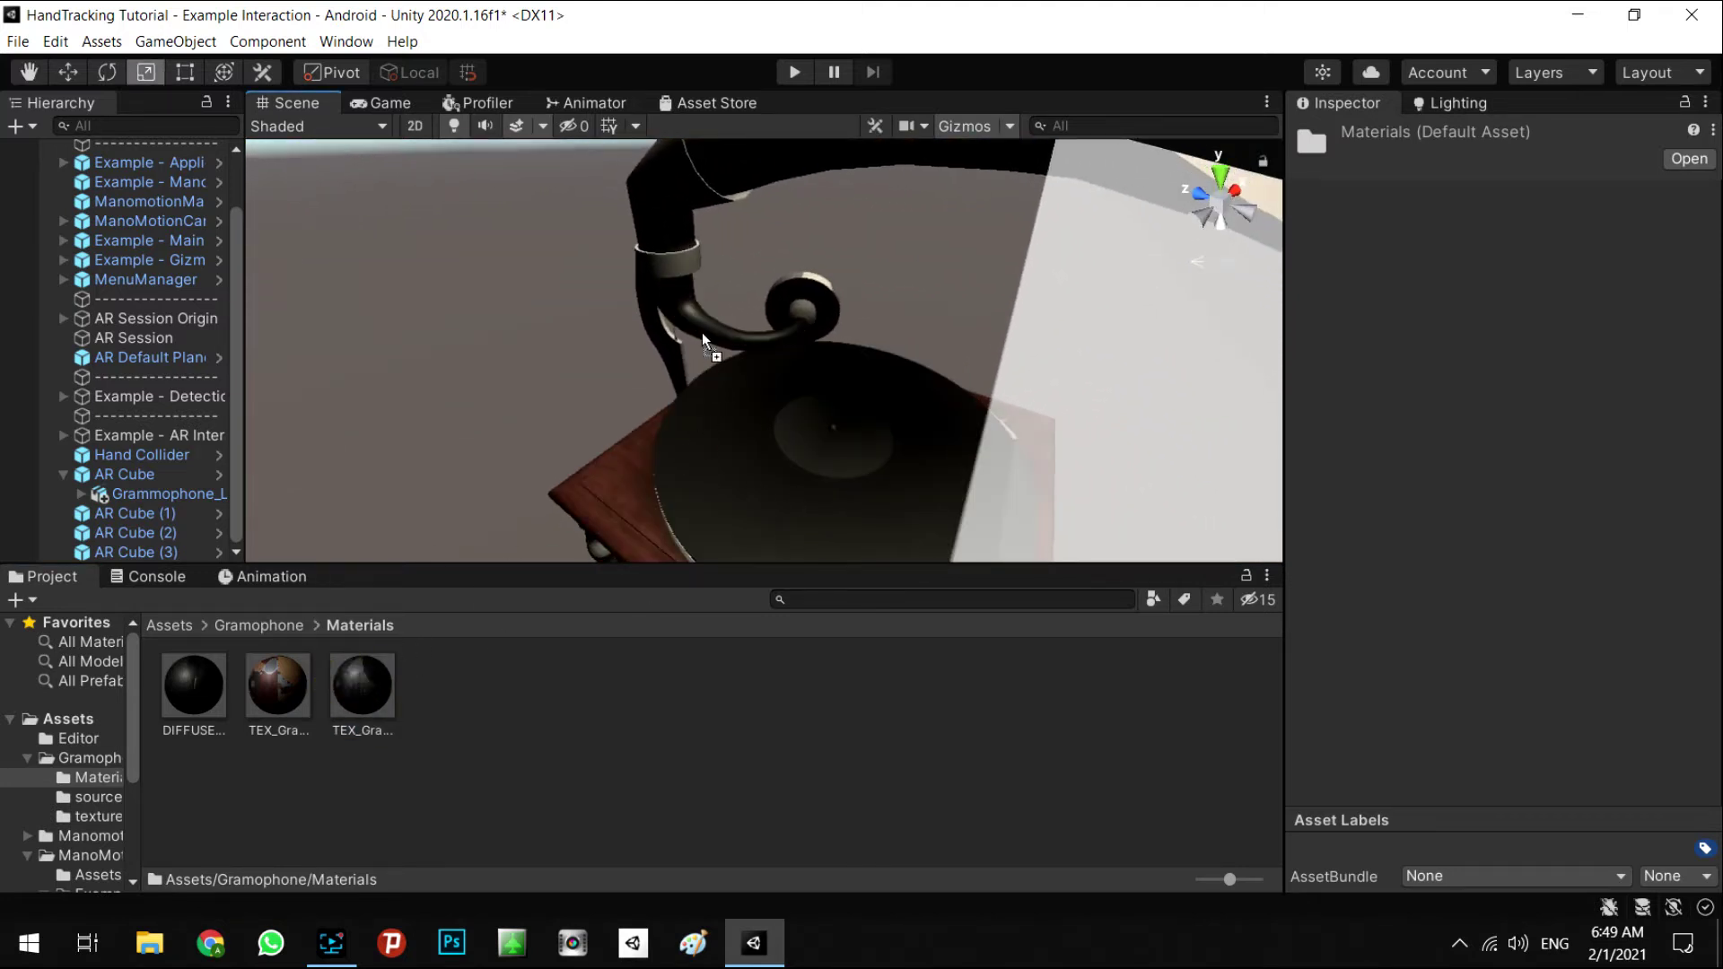
left_click_drag(819, 413, 647, 306)
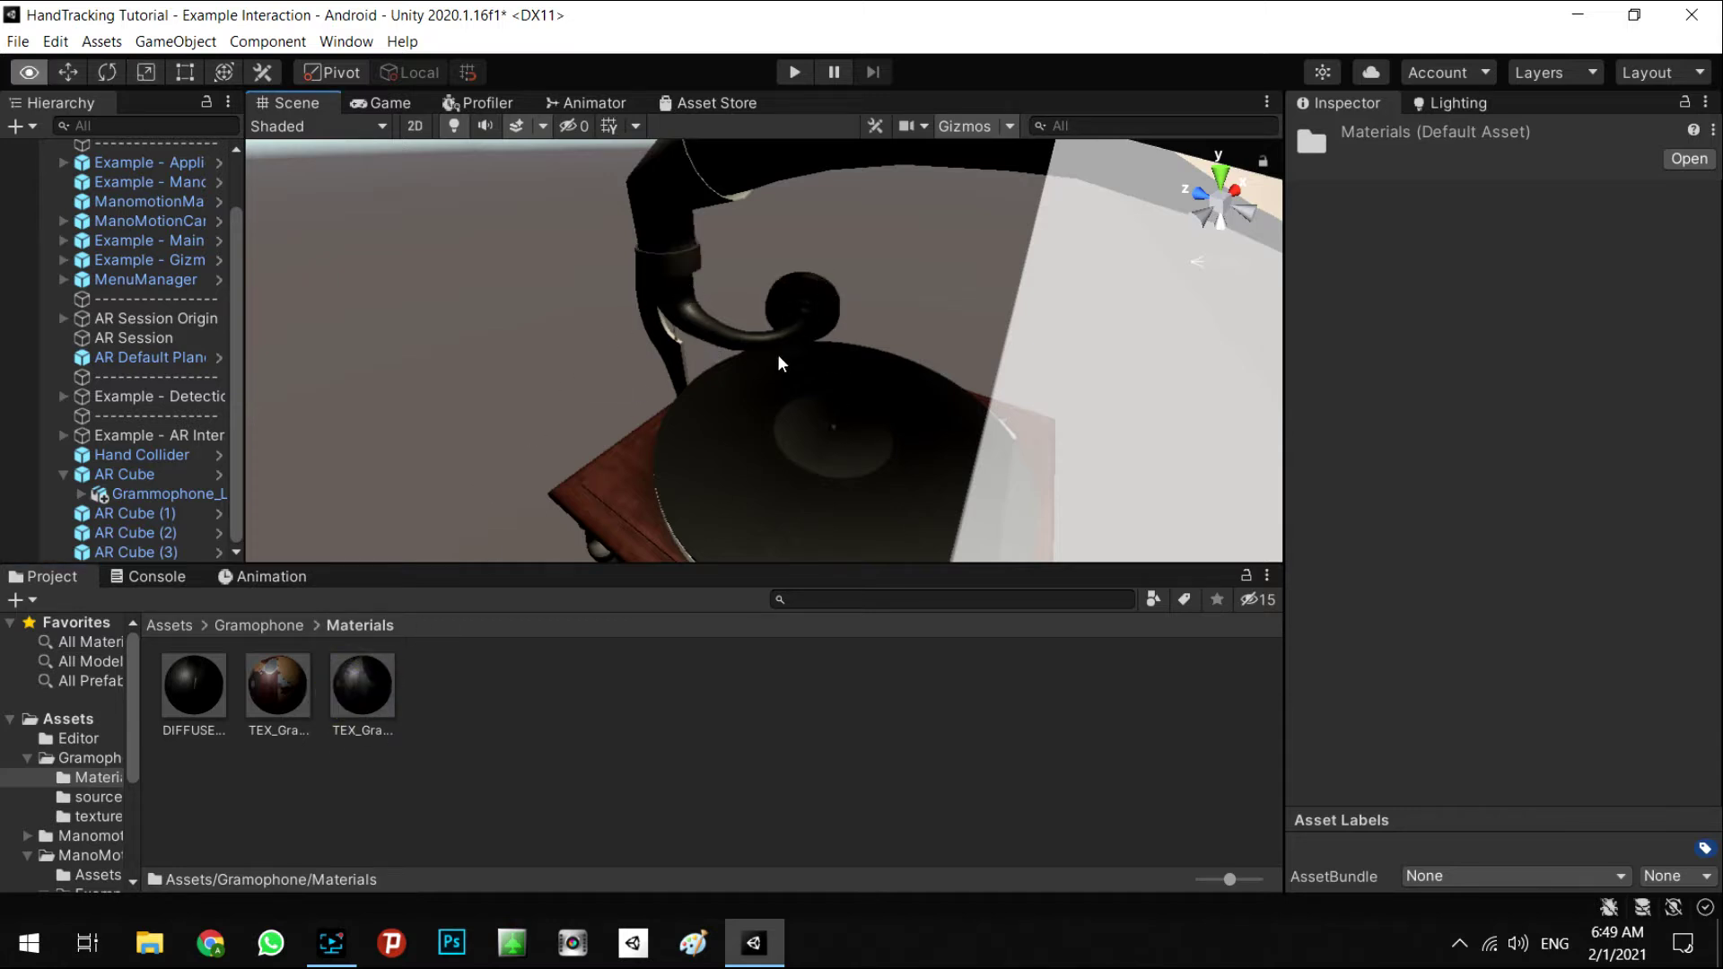
left_click_drag(777, 354, 1097, 250, "alt")
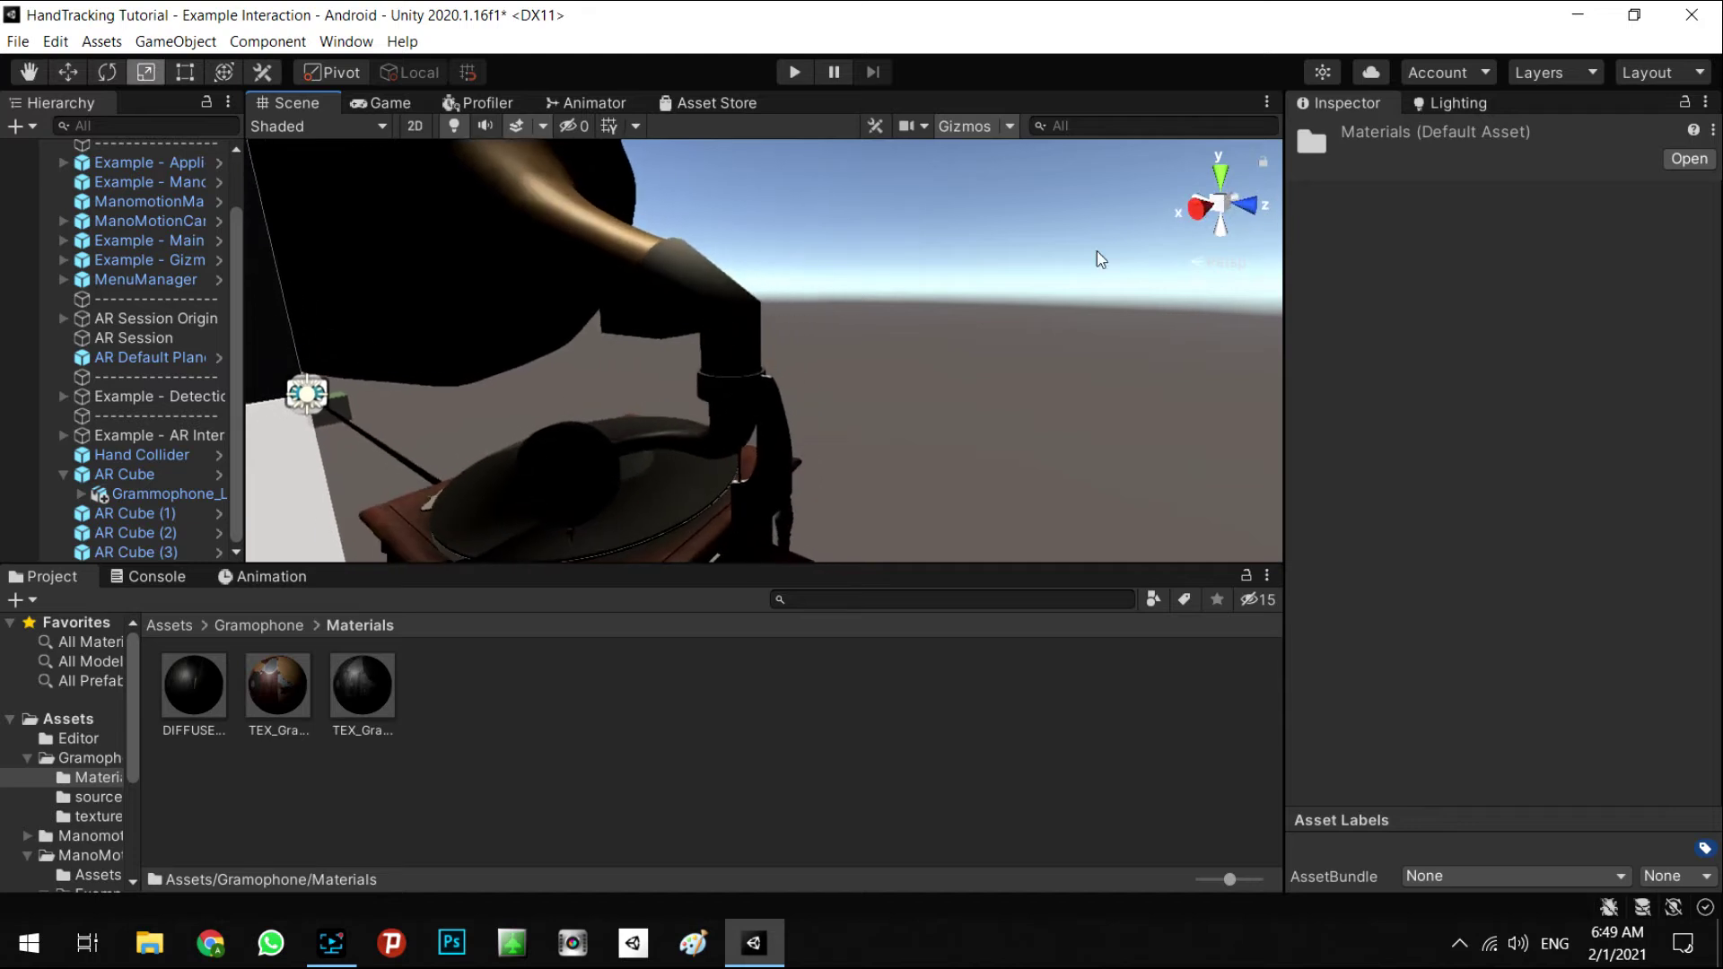
left_click_drag(706, 406, 1032, 574, "alt")
left_click_drag(362, 685, 702, 494)
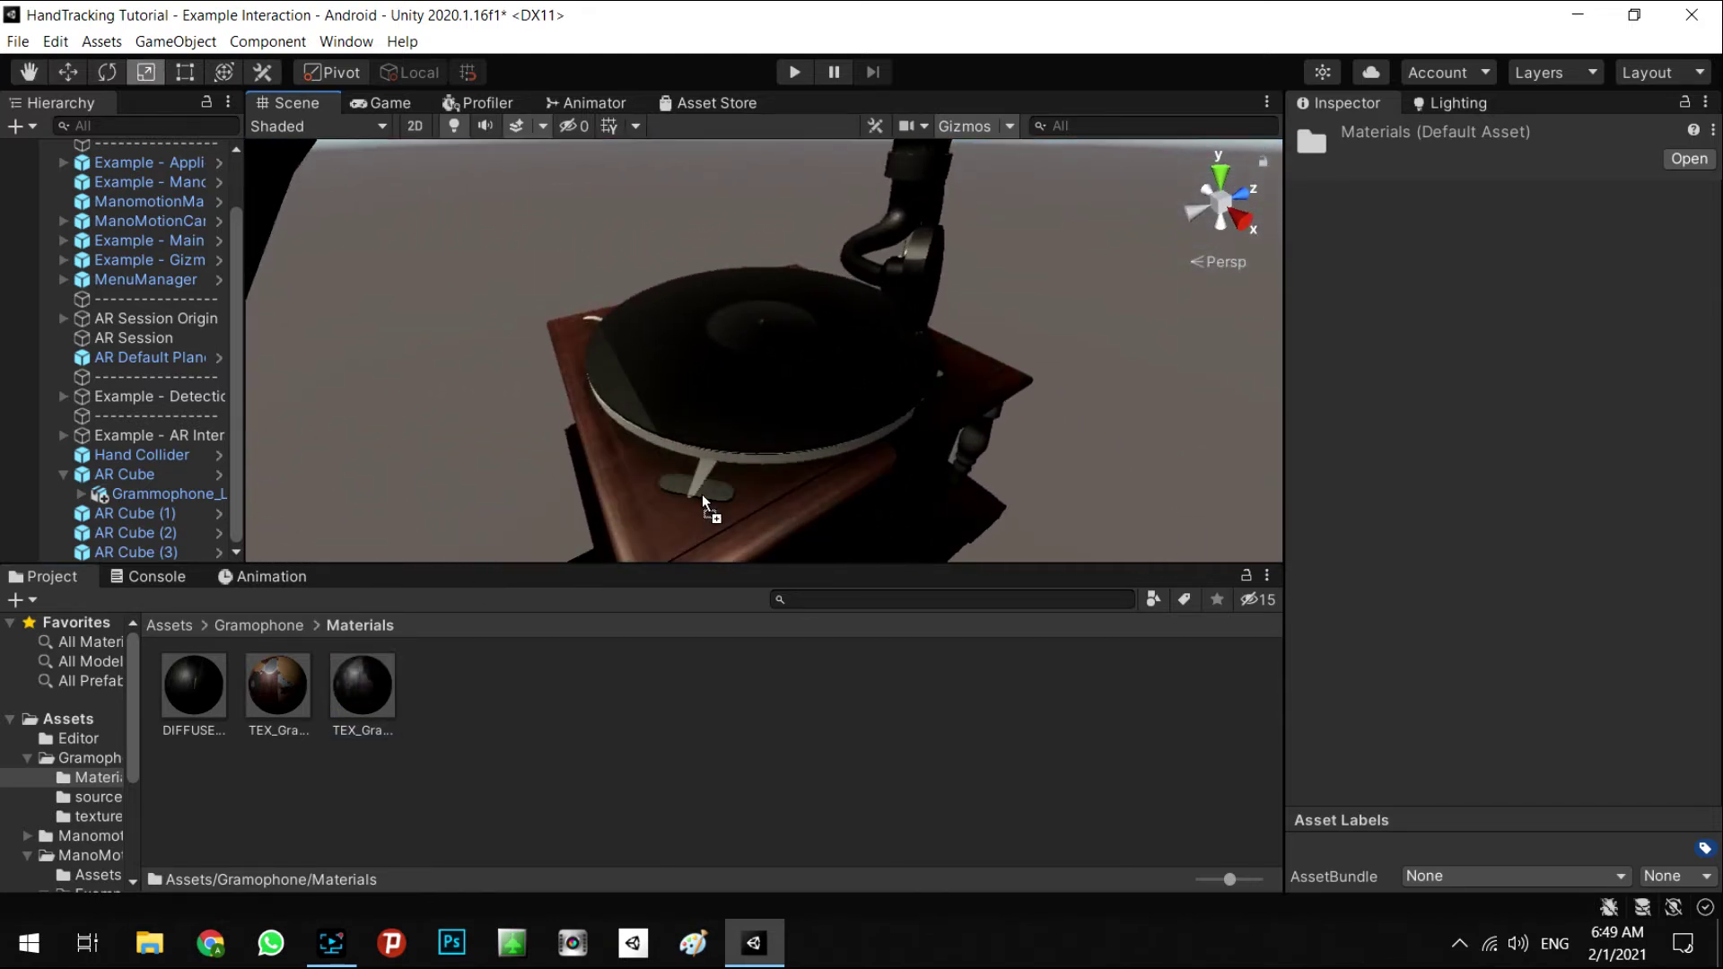
left_click_drag(381, 691, 702, 473)
left_click_drag(374, 661, 989, 458)
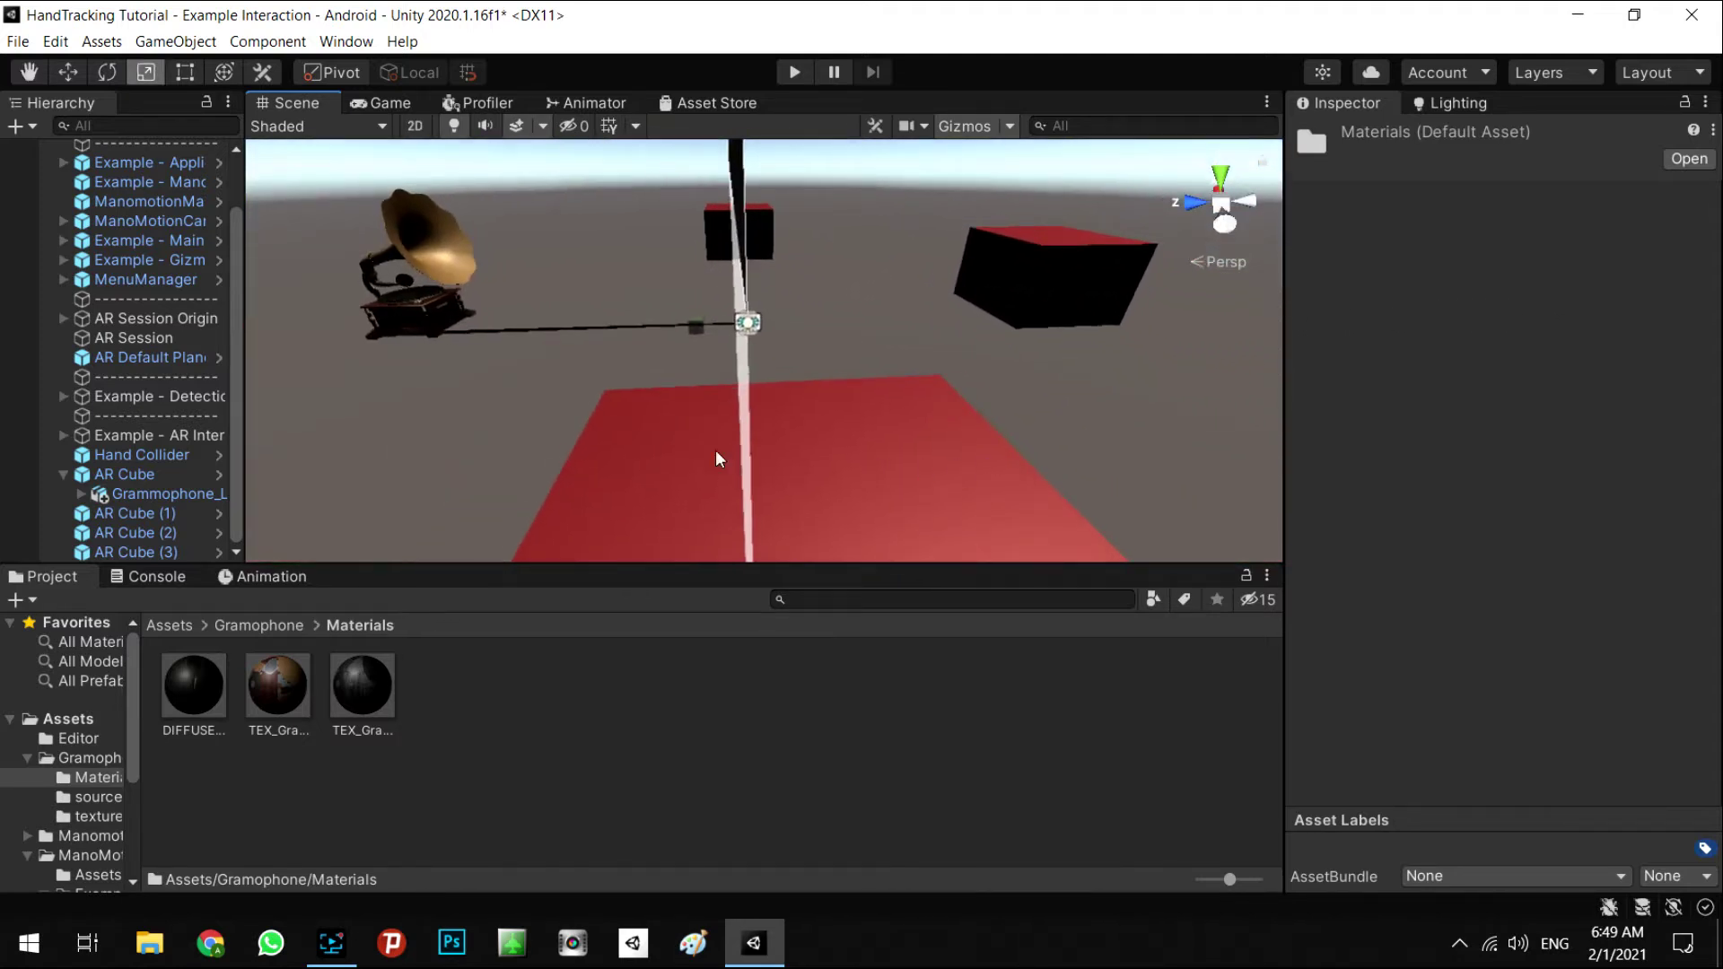
Step: Deactivate AR Cube (2) and AR Cube (3), then frame AR Cube (1) in the Scene view
left_click(64, 474)
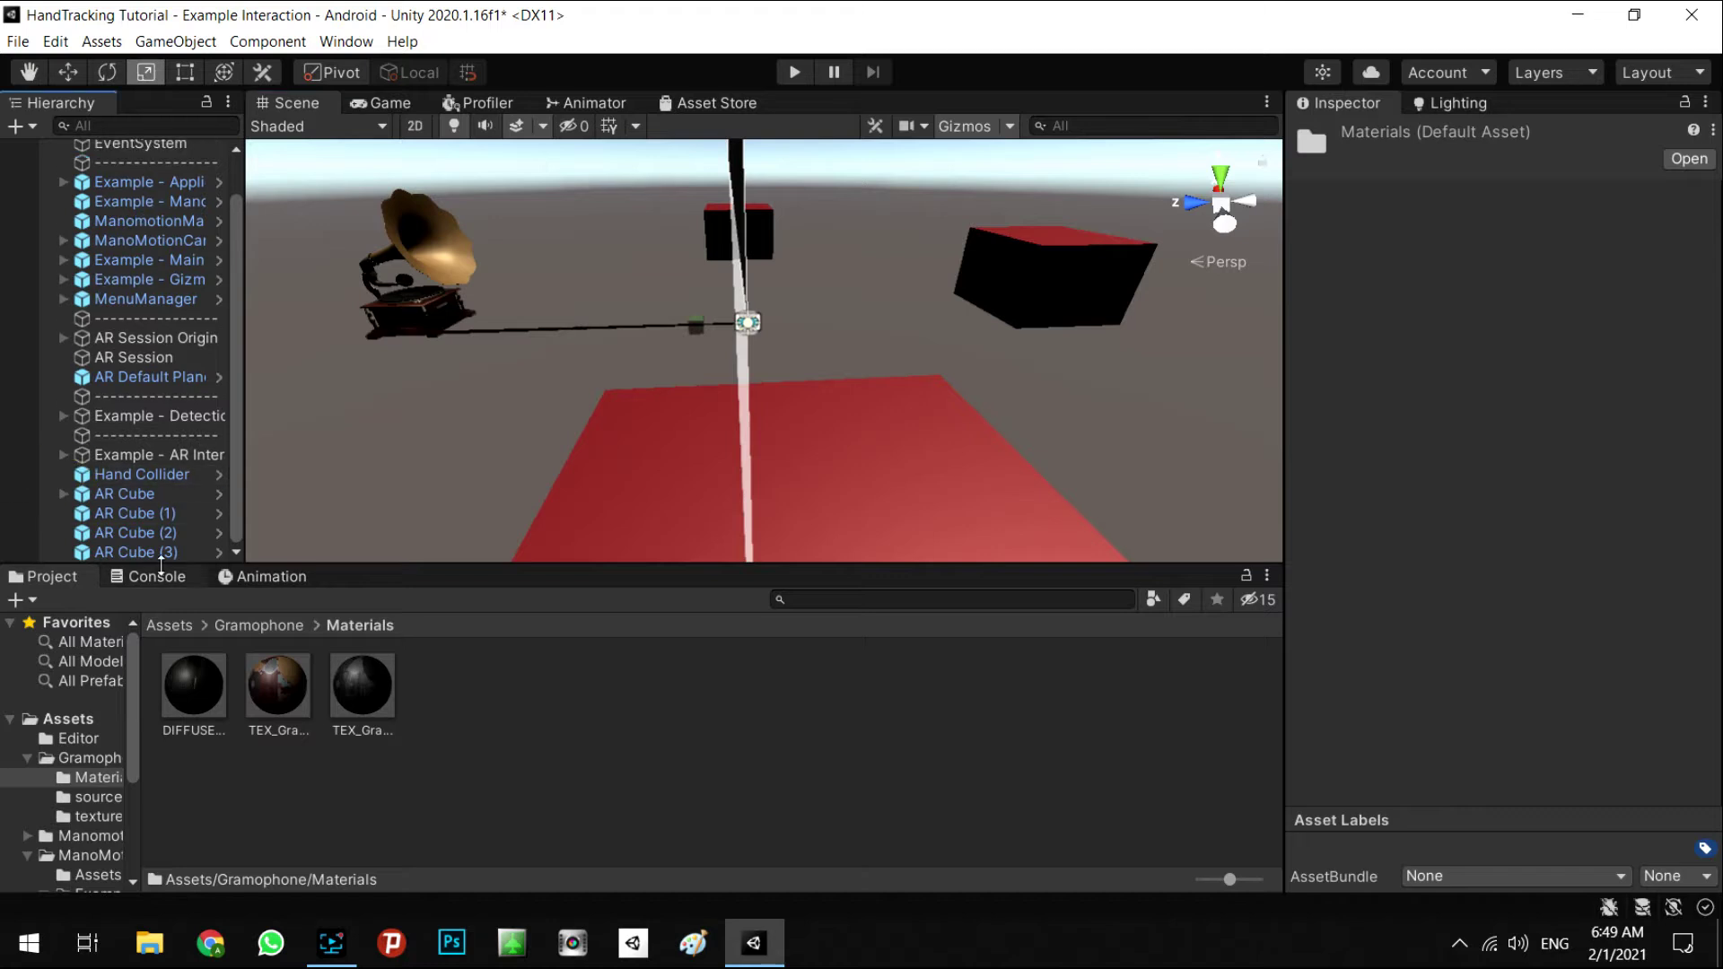
left_click(133, 513)
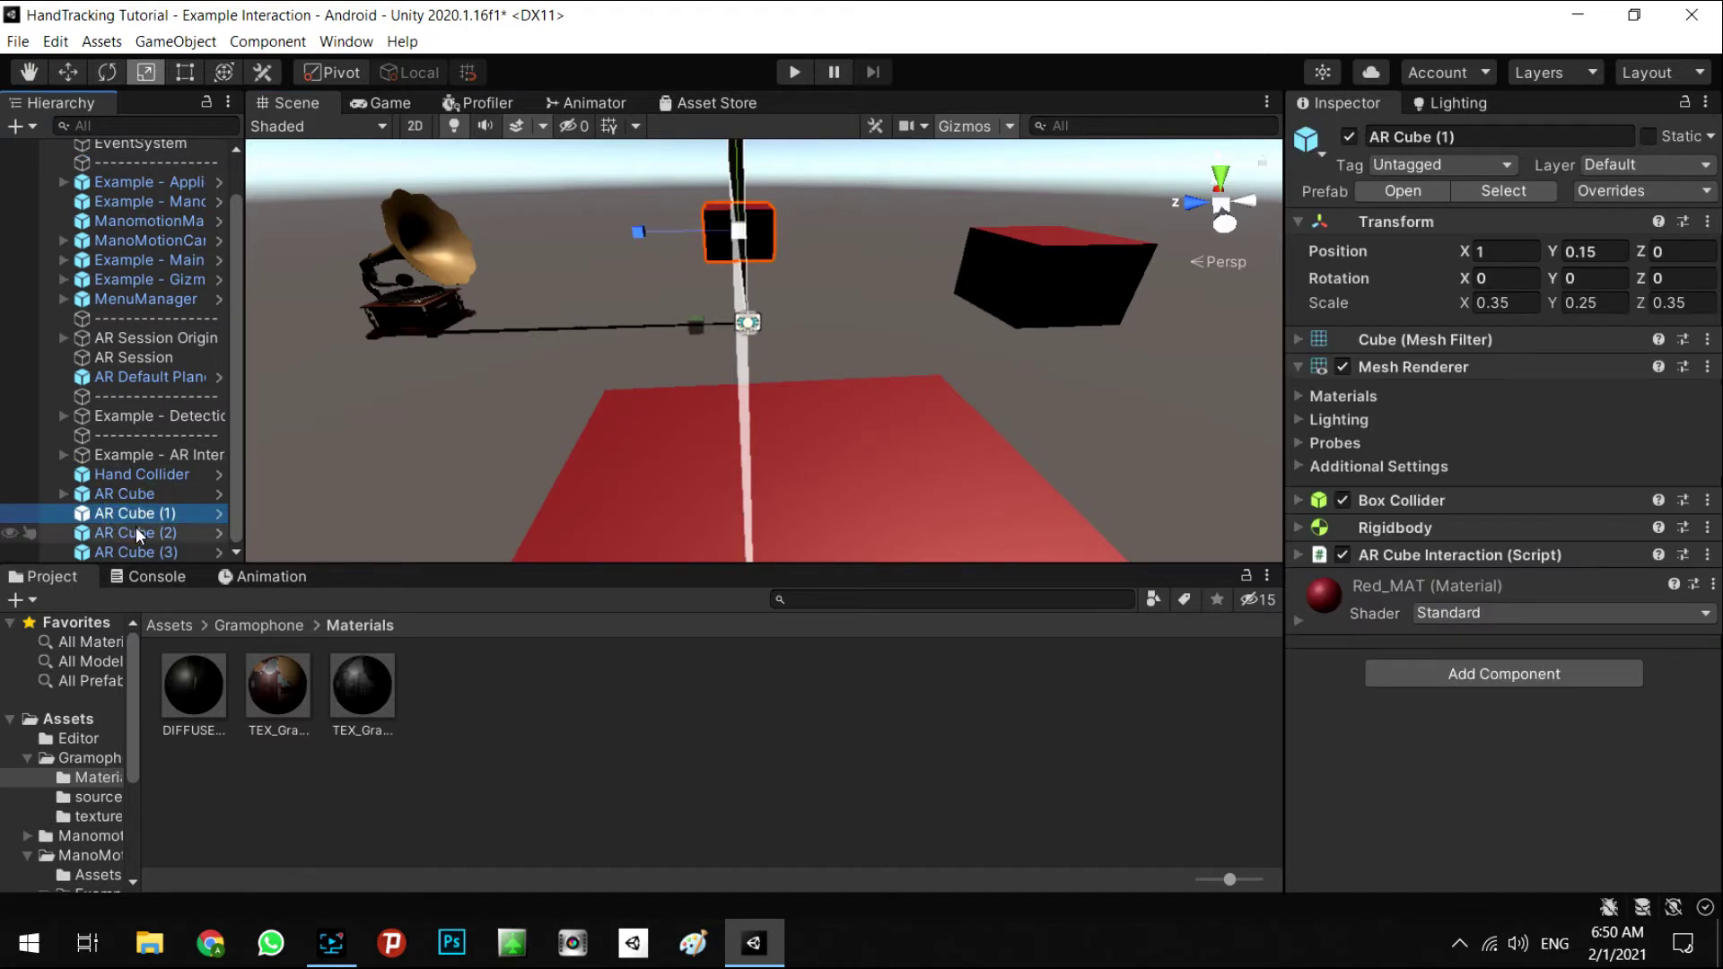
left_click(133, 532, "shift")
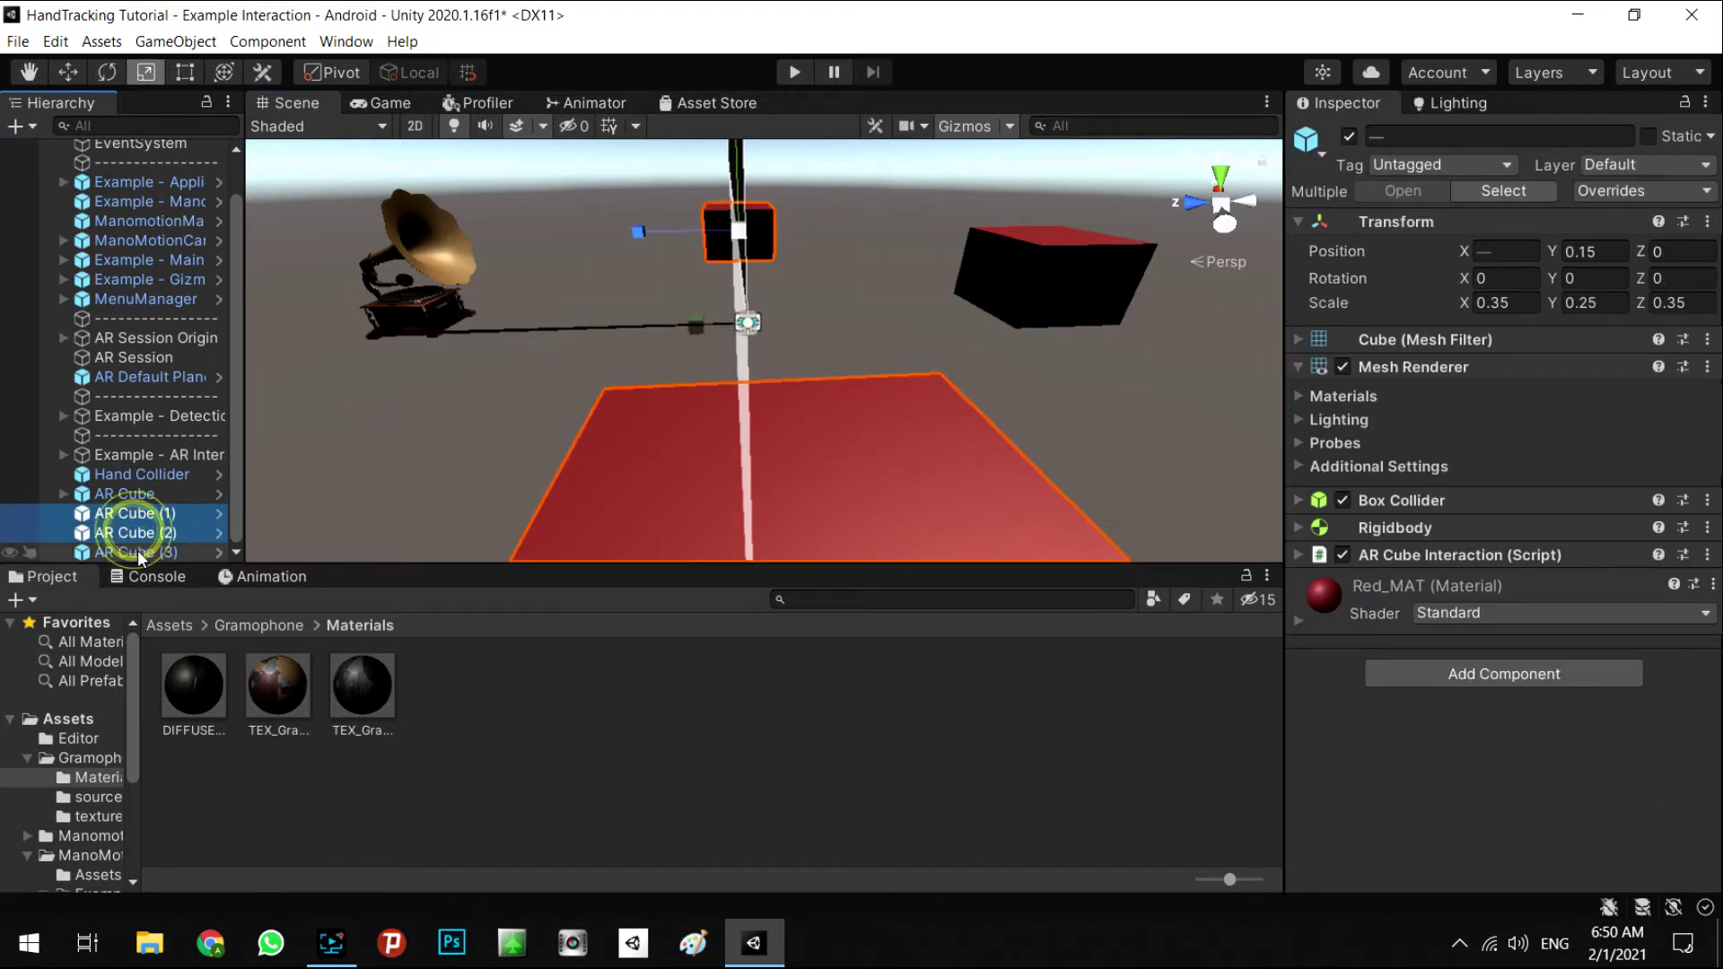
left_click(137, 551, "shift")
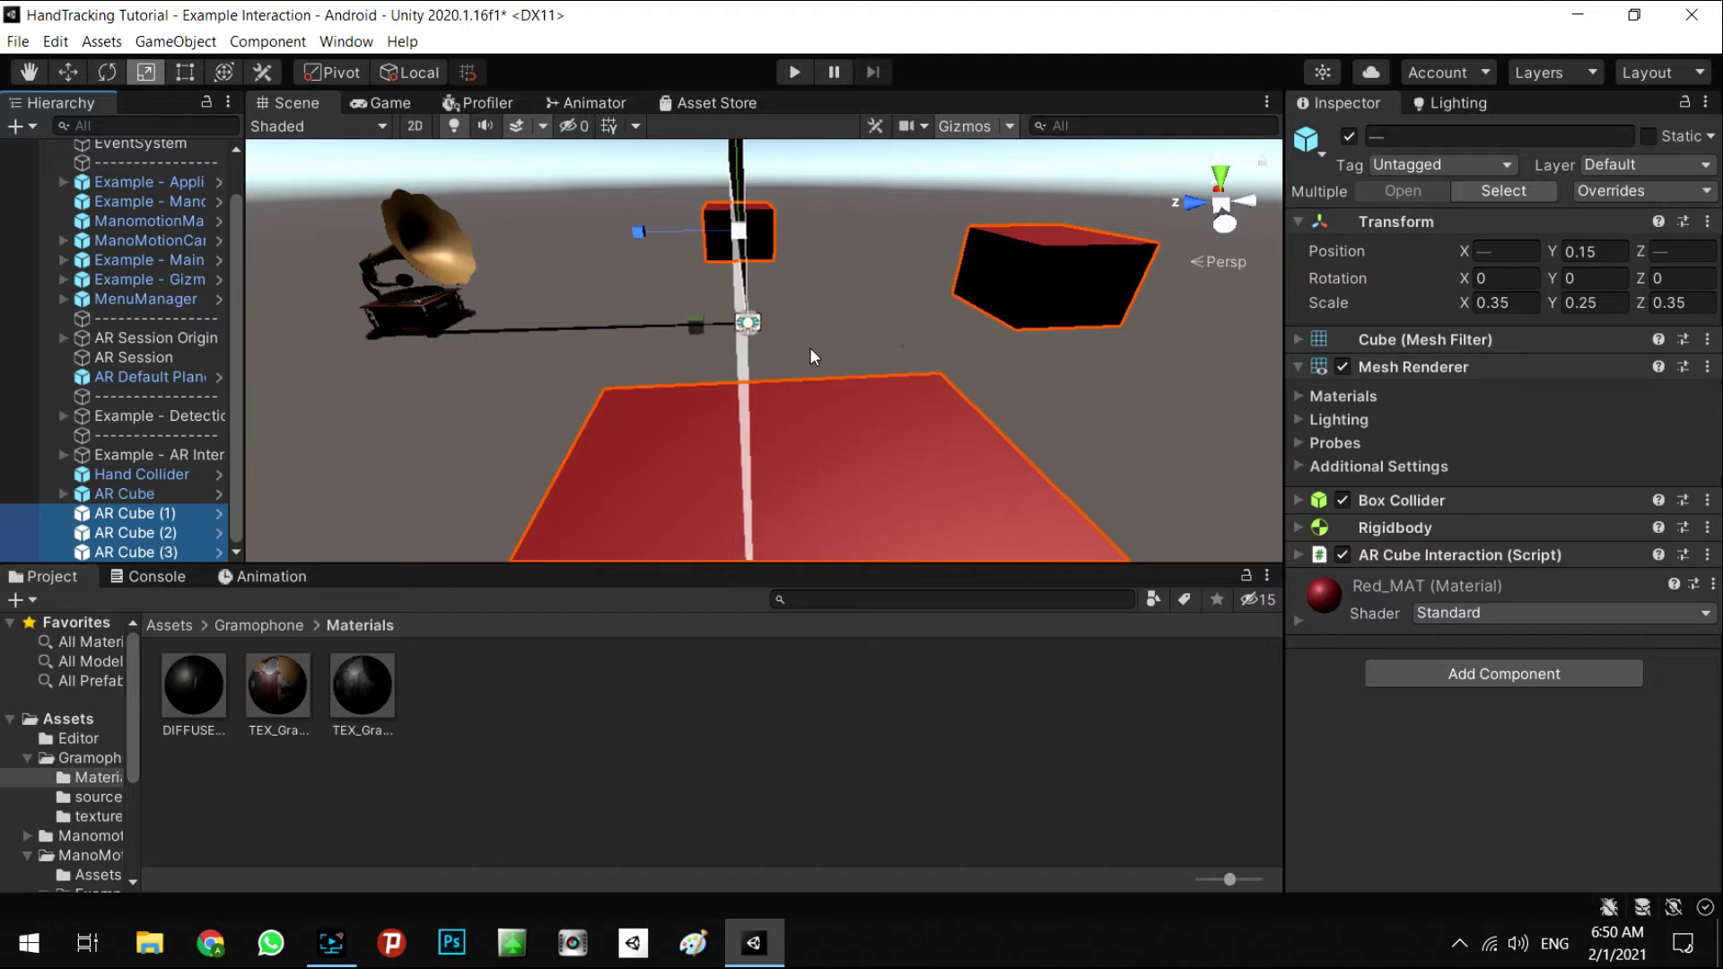
left_click(143, 513, "ctrl")
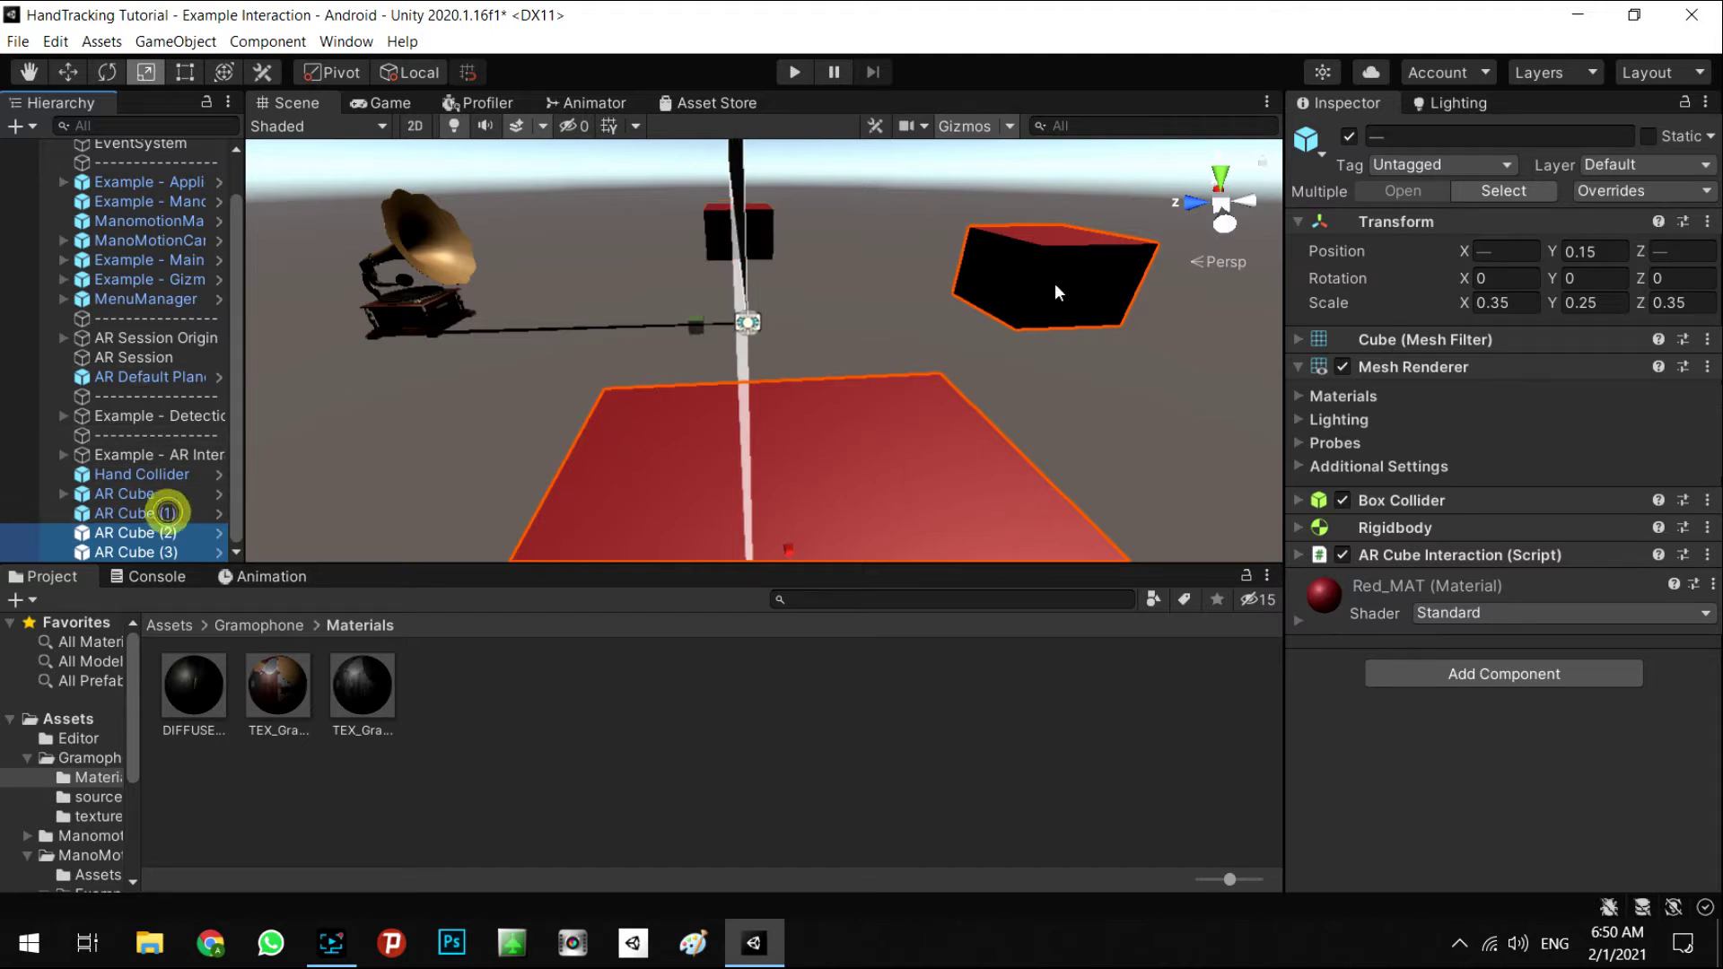
left_click(1349, 136)
double_click(141, 512)
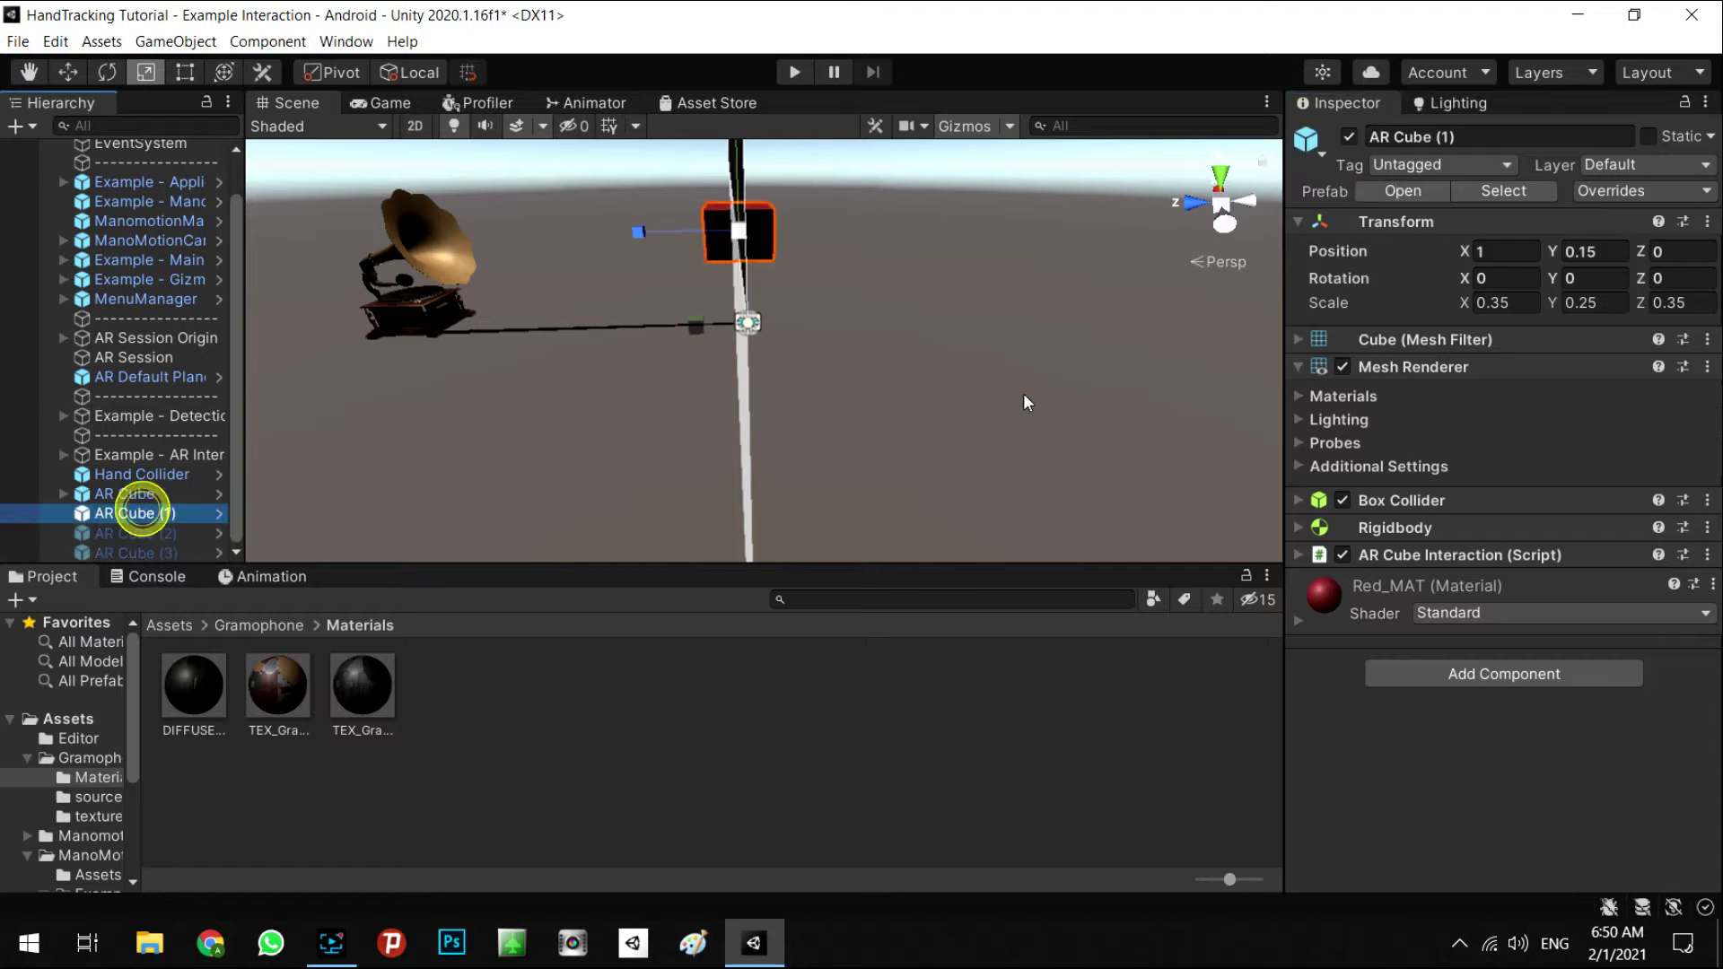
left_click_drag(898, 341, 709, 359, "alt")
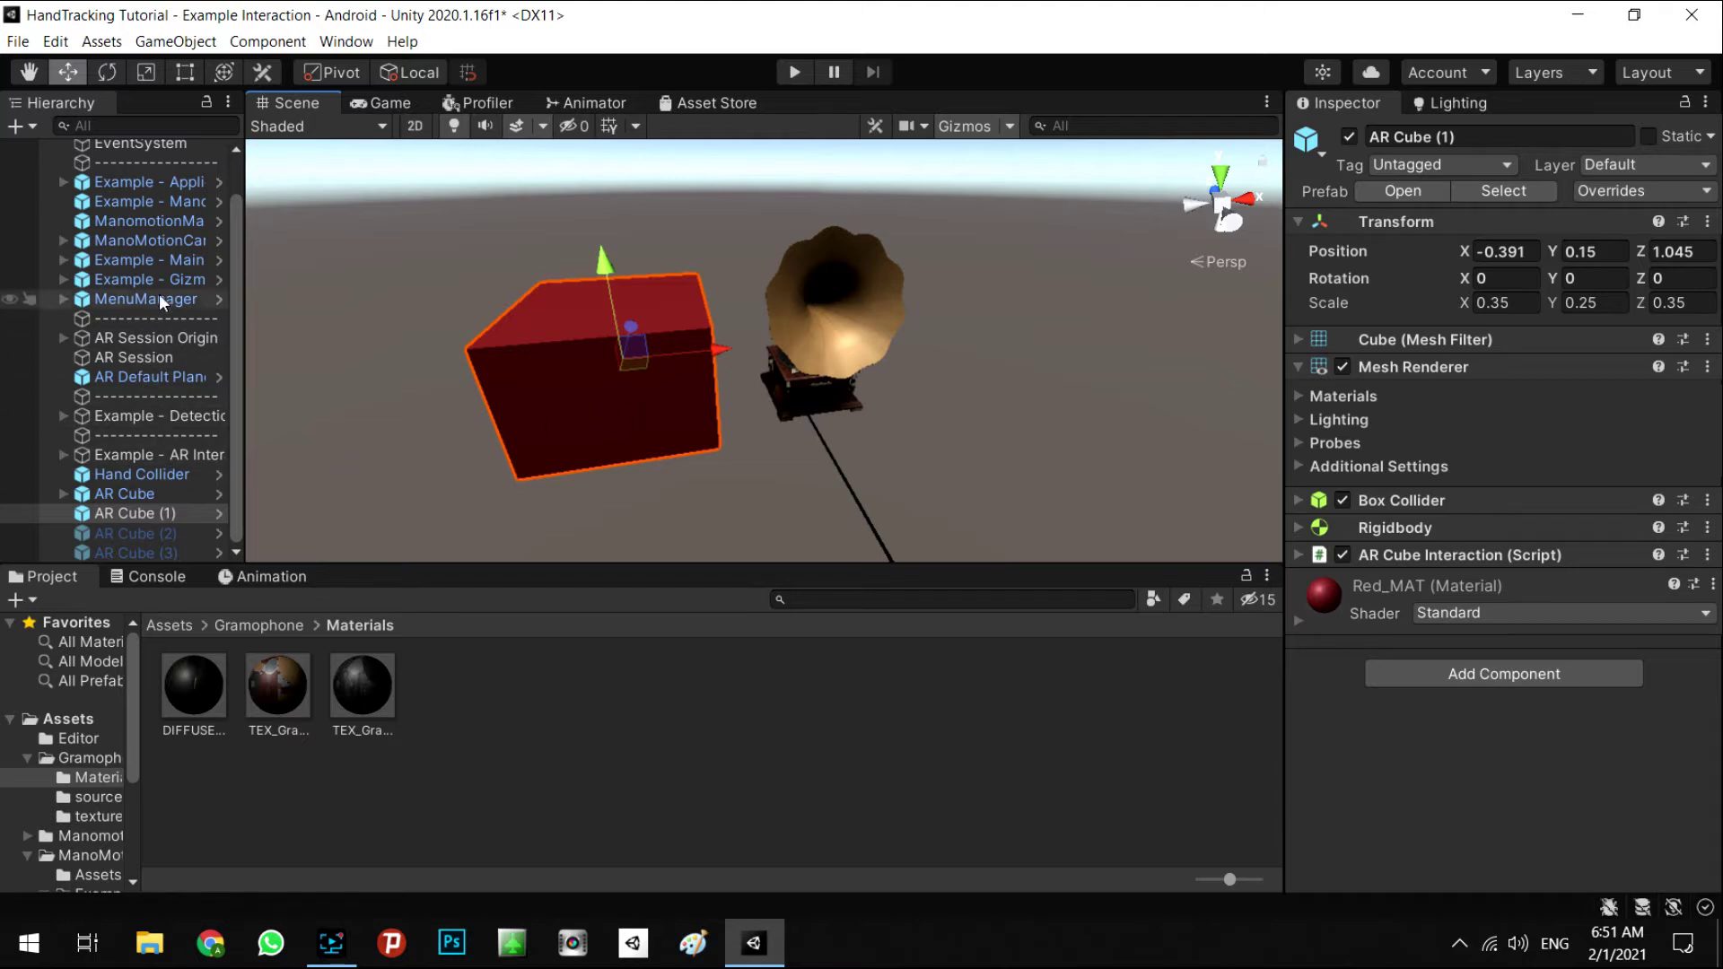
Step: Widen the Hierarchy panel to read the full object names
left_click_drag(242, 283, 307, 282)
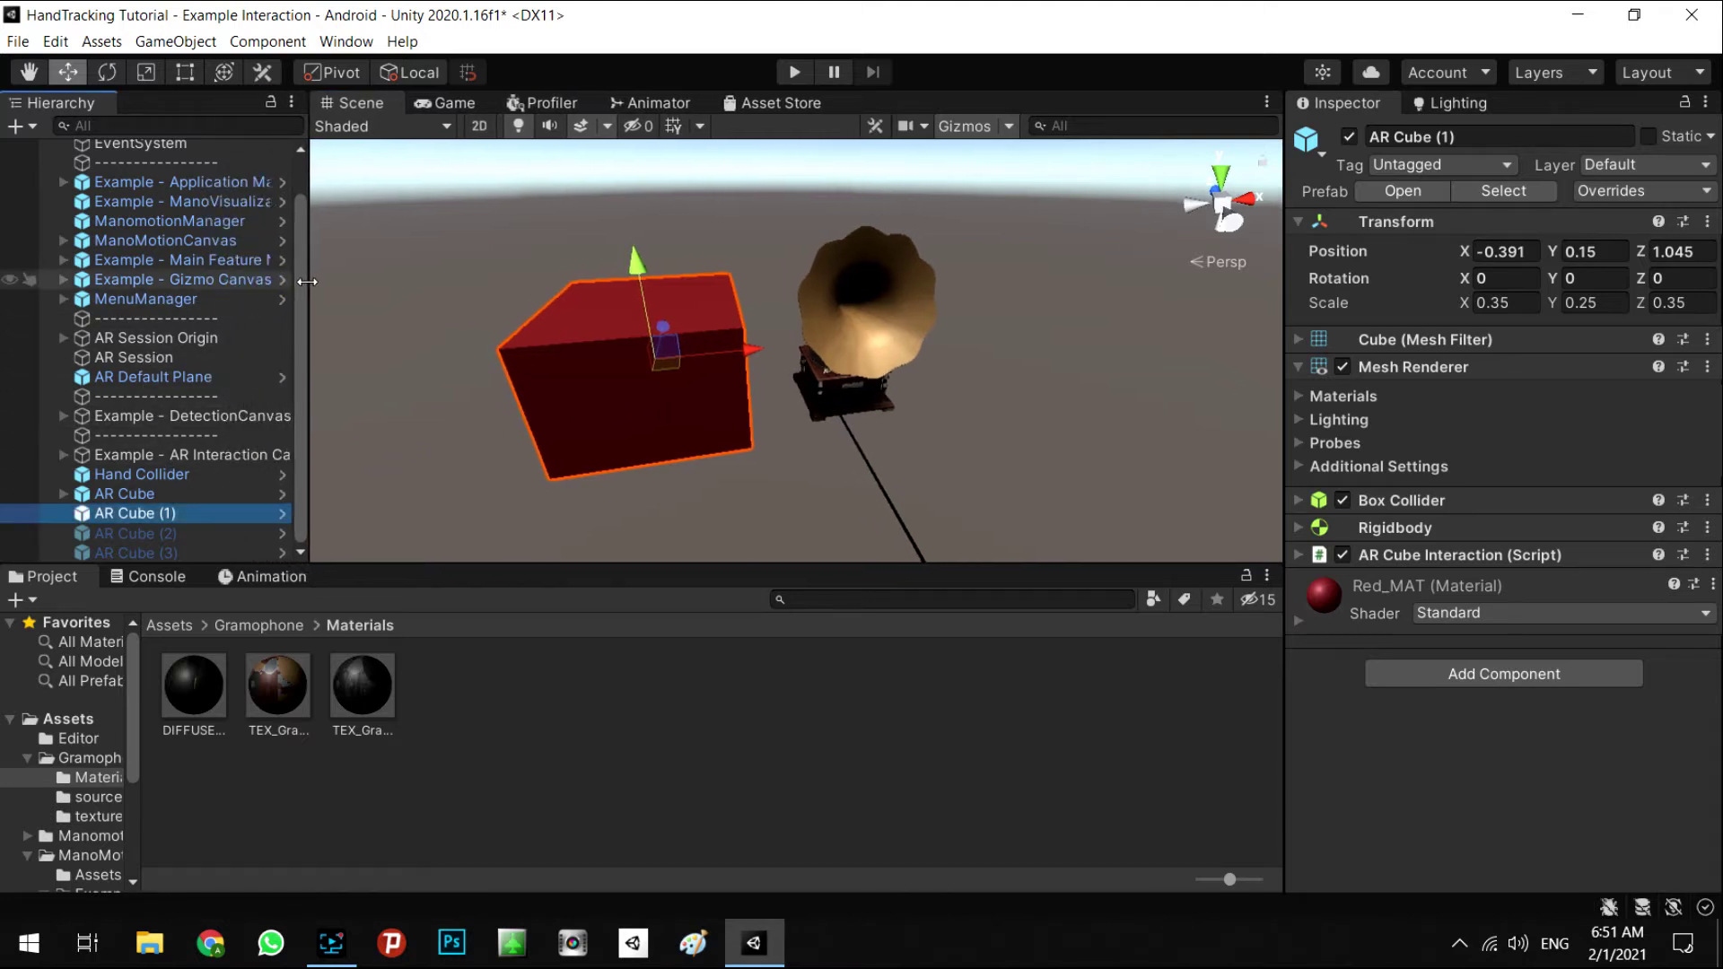
Step: Open GizmoManager.cs from the Example - Gizmo Canvas's Gizmo Manager component in Visual Studio
left_click(157, 280)
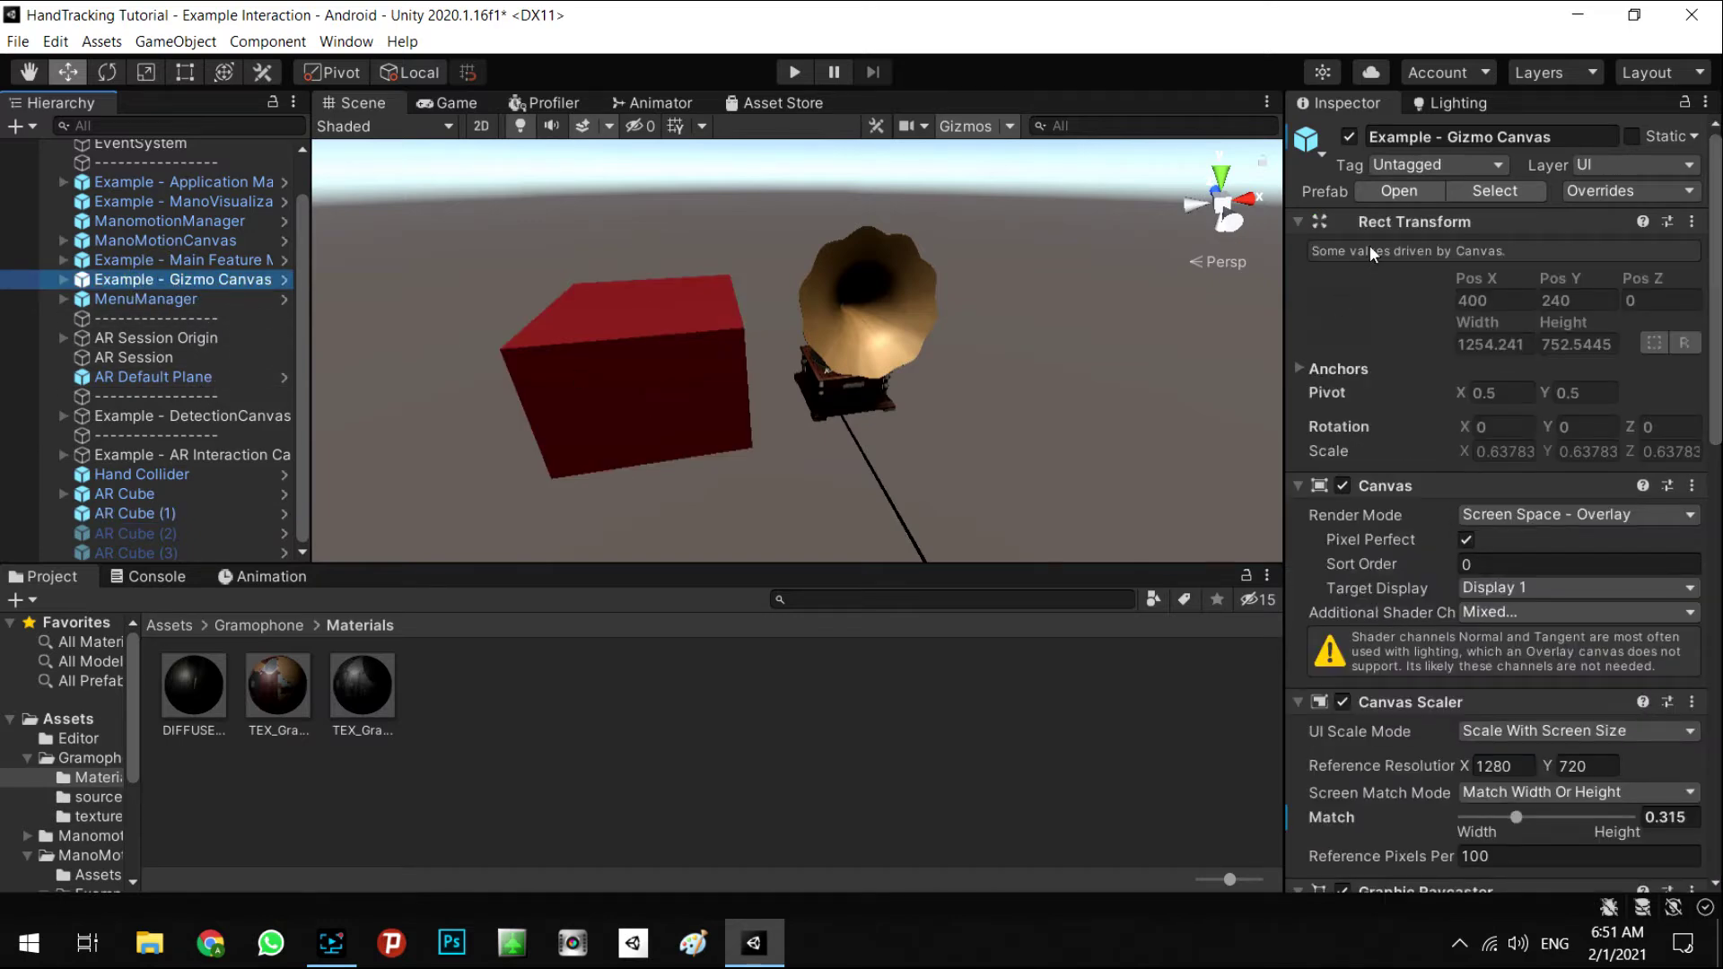
left_click(1298, 222)
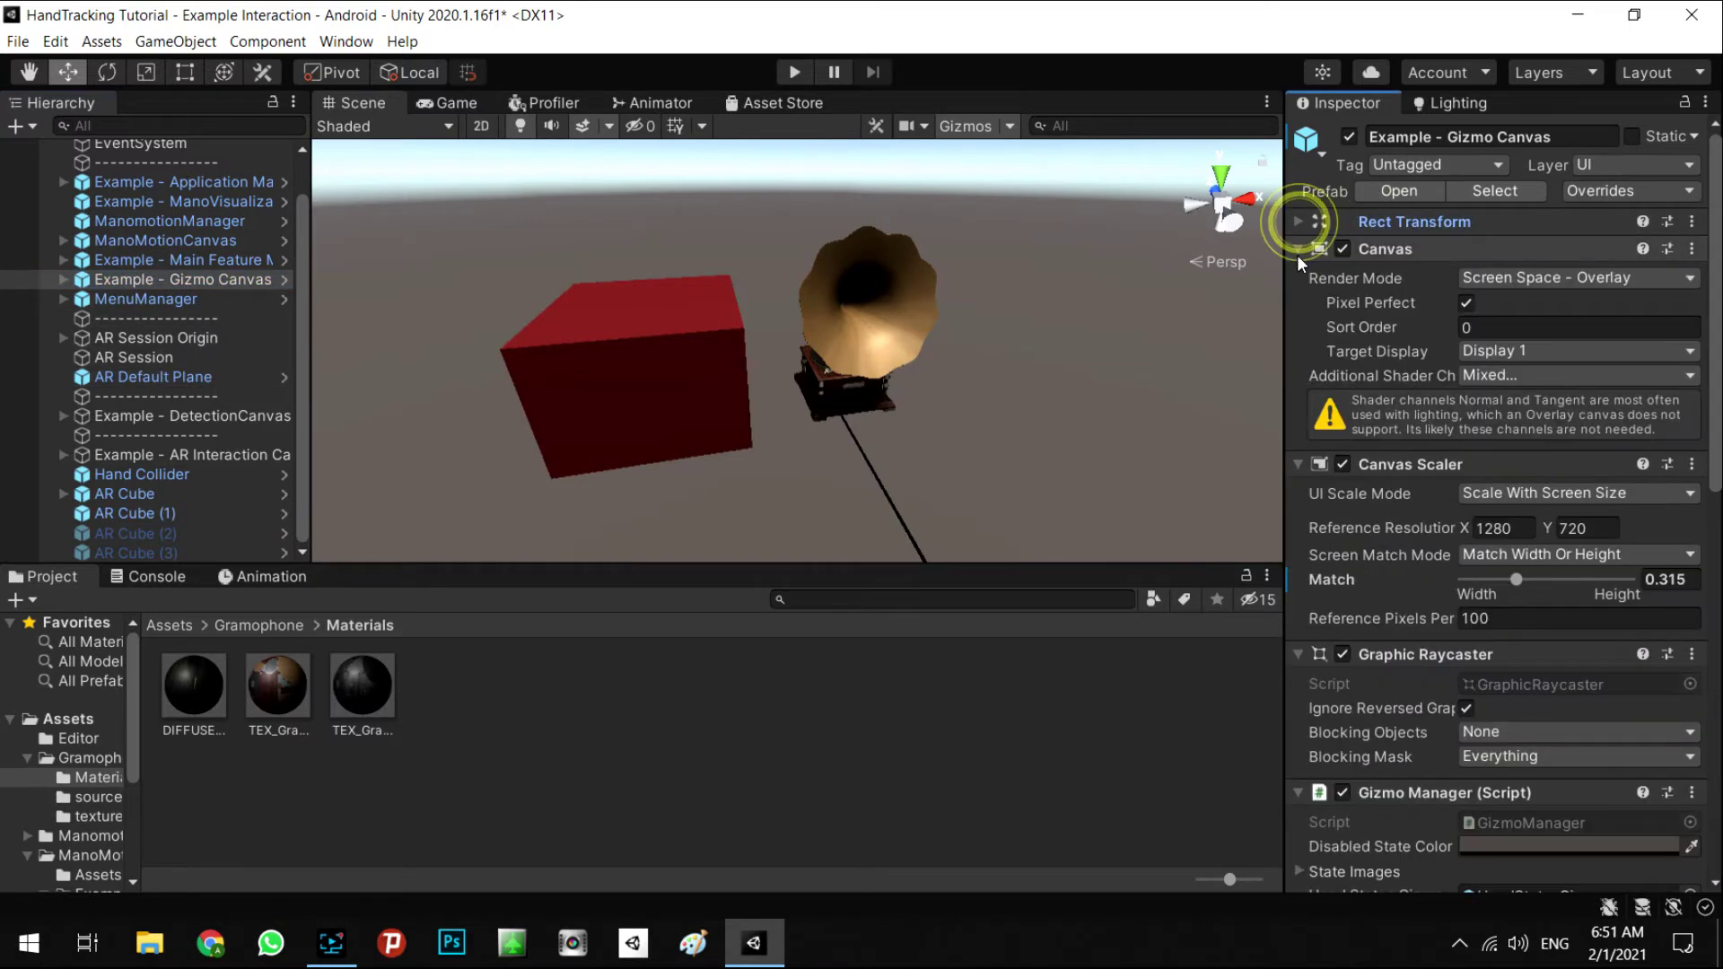
left_click(1298, 253)
left_click(1298, 273)
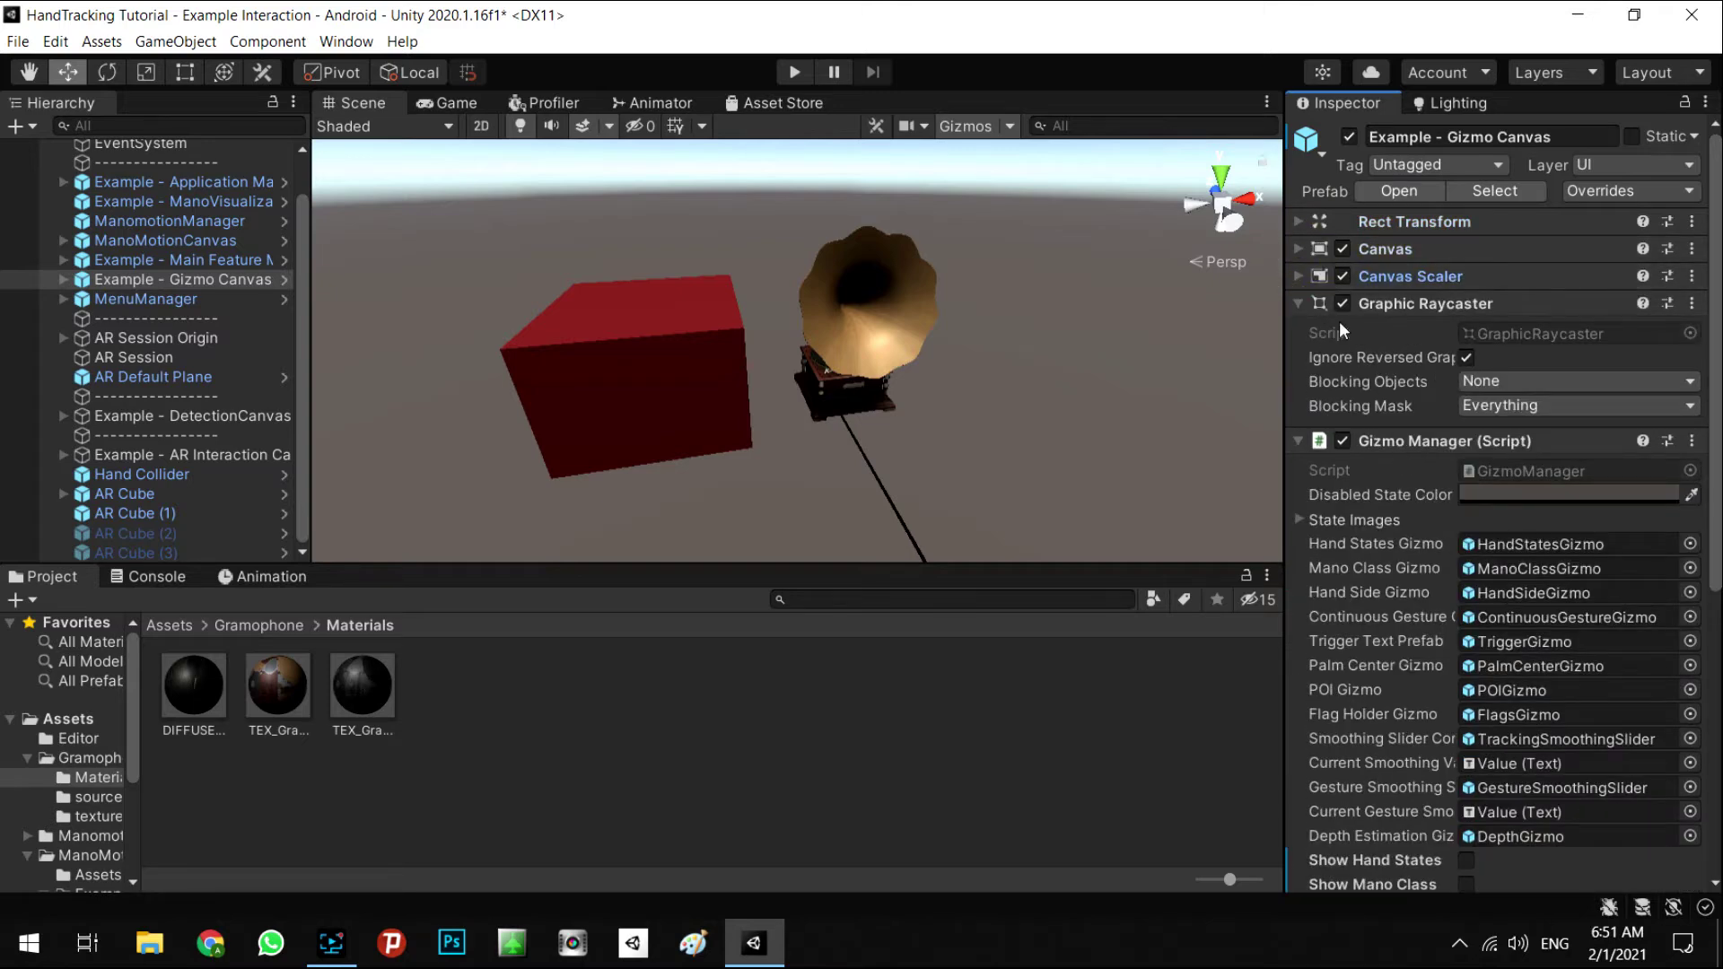
left_click(1298, 303)
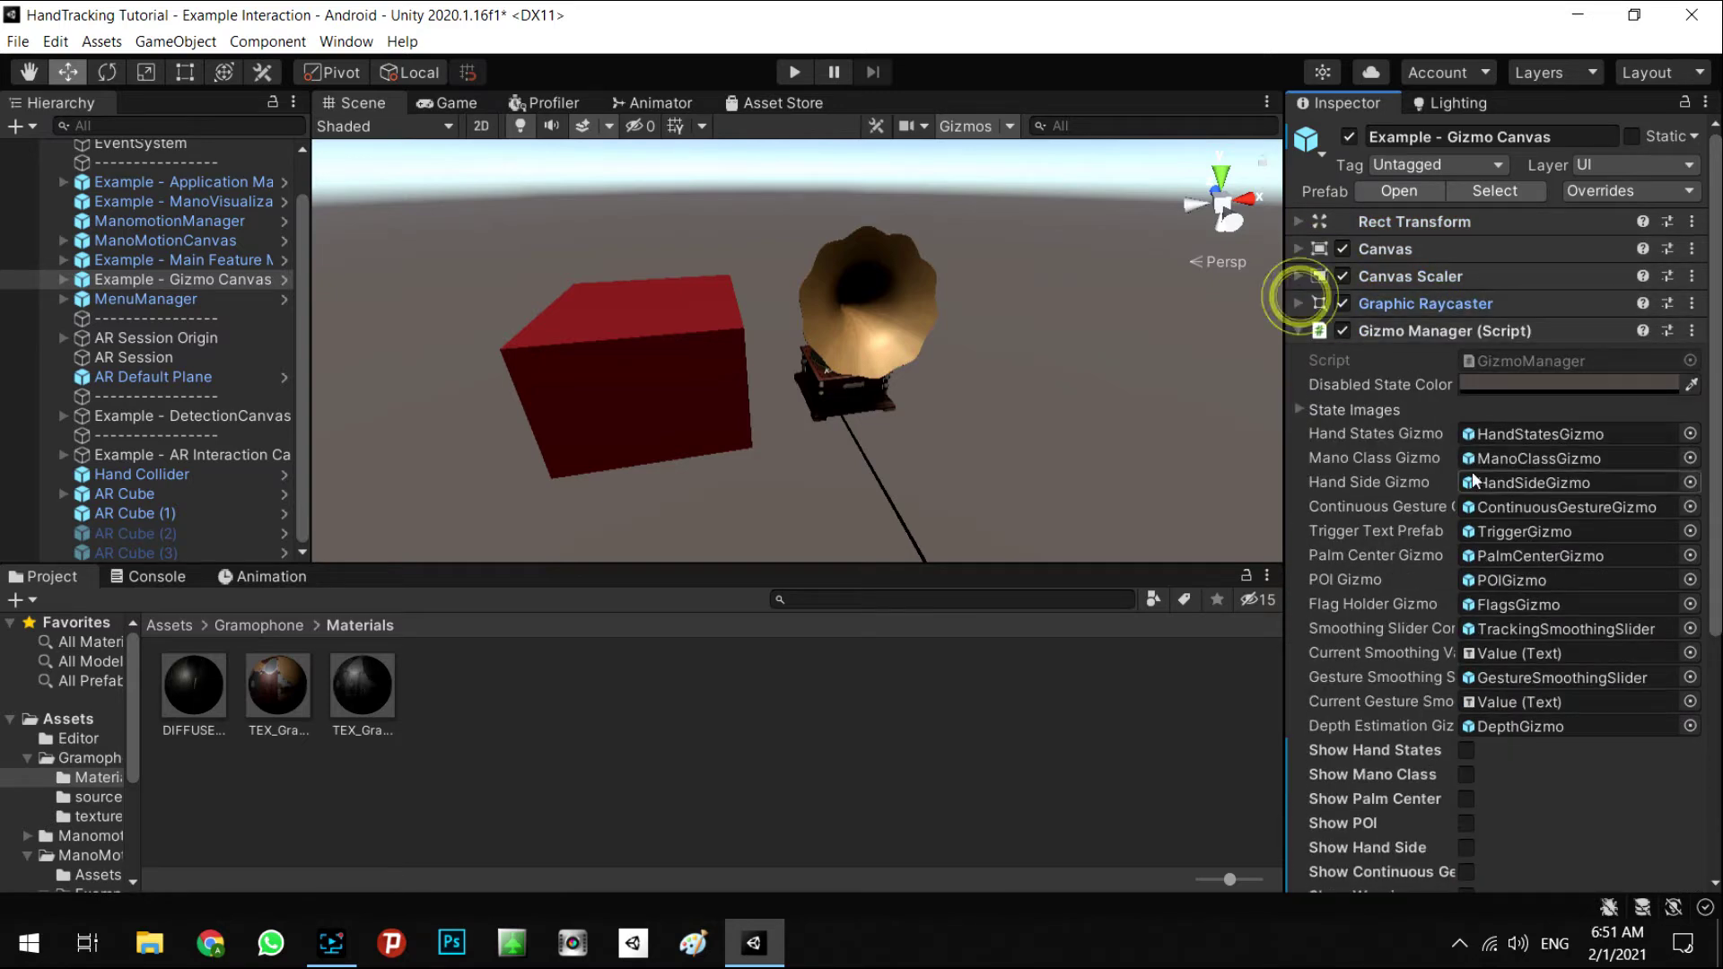
right_click(1392, 334)
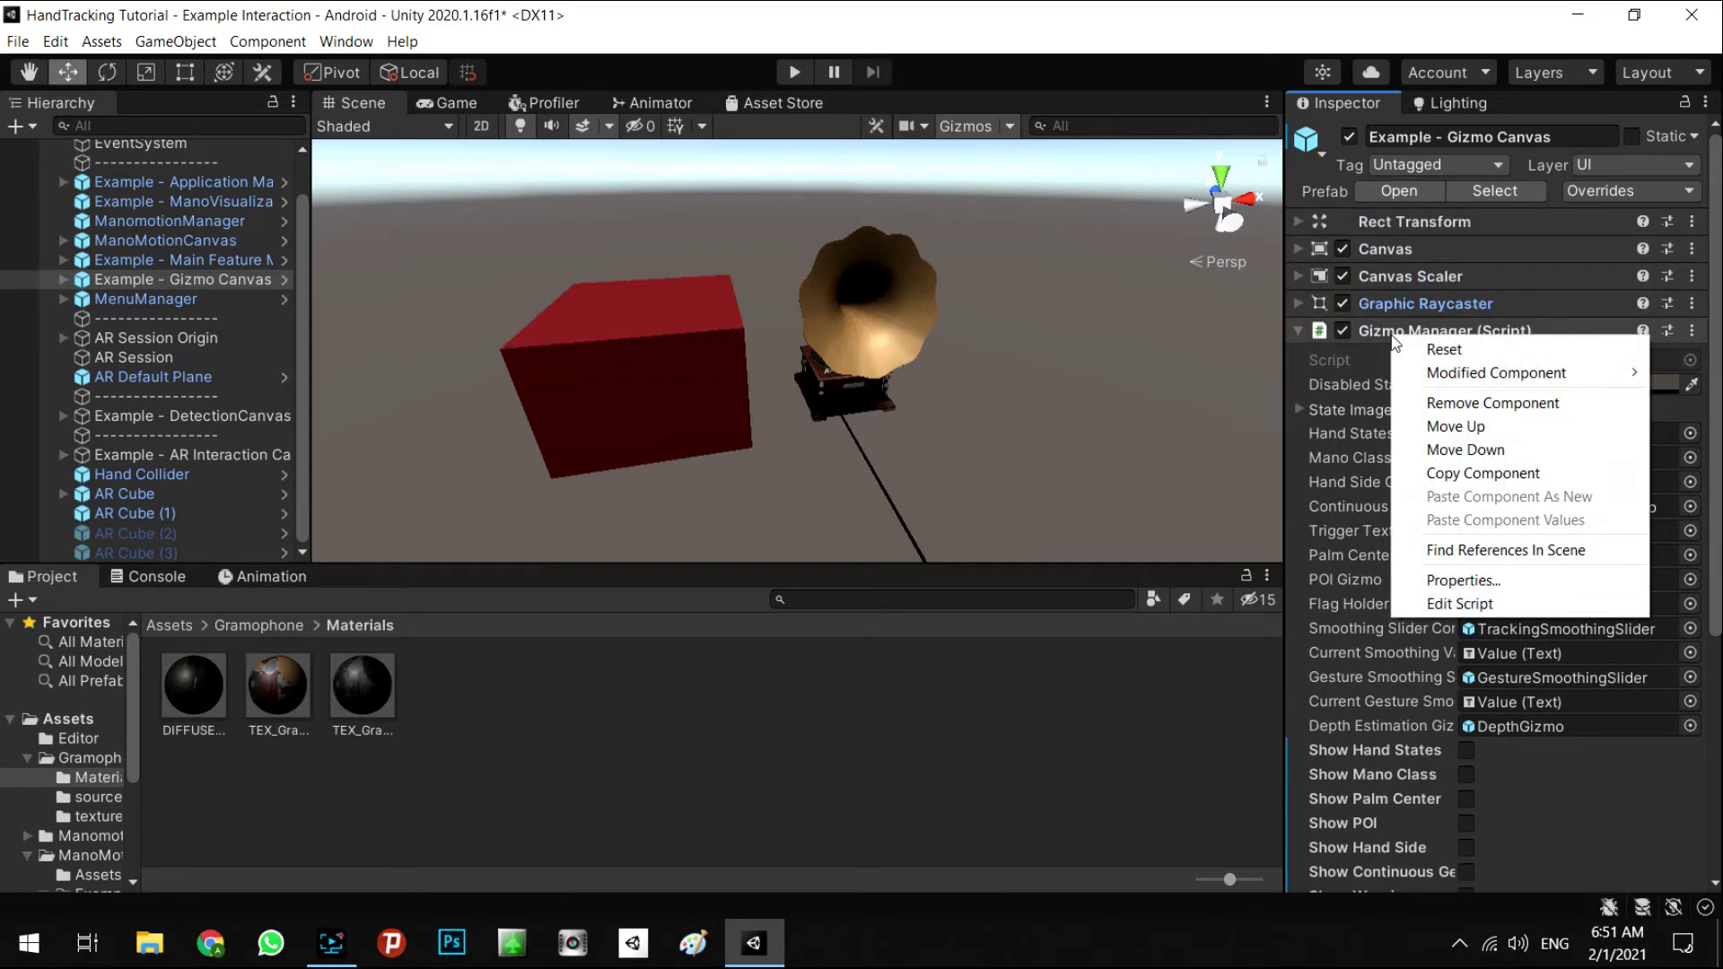
left_click(1461, 604)
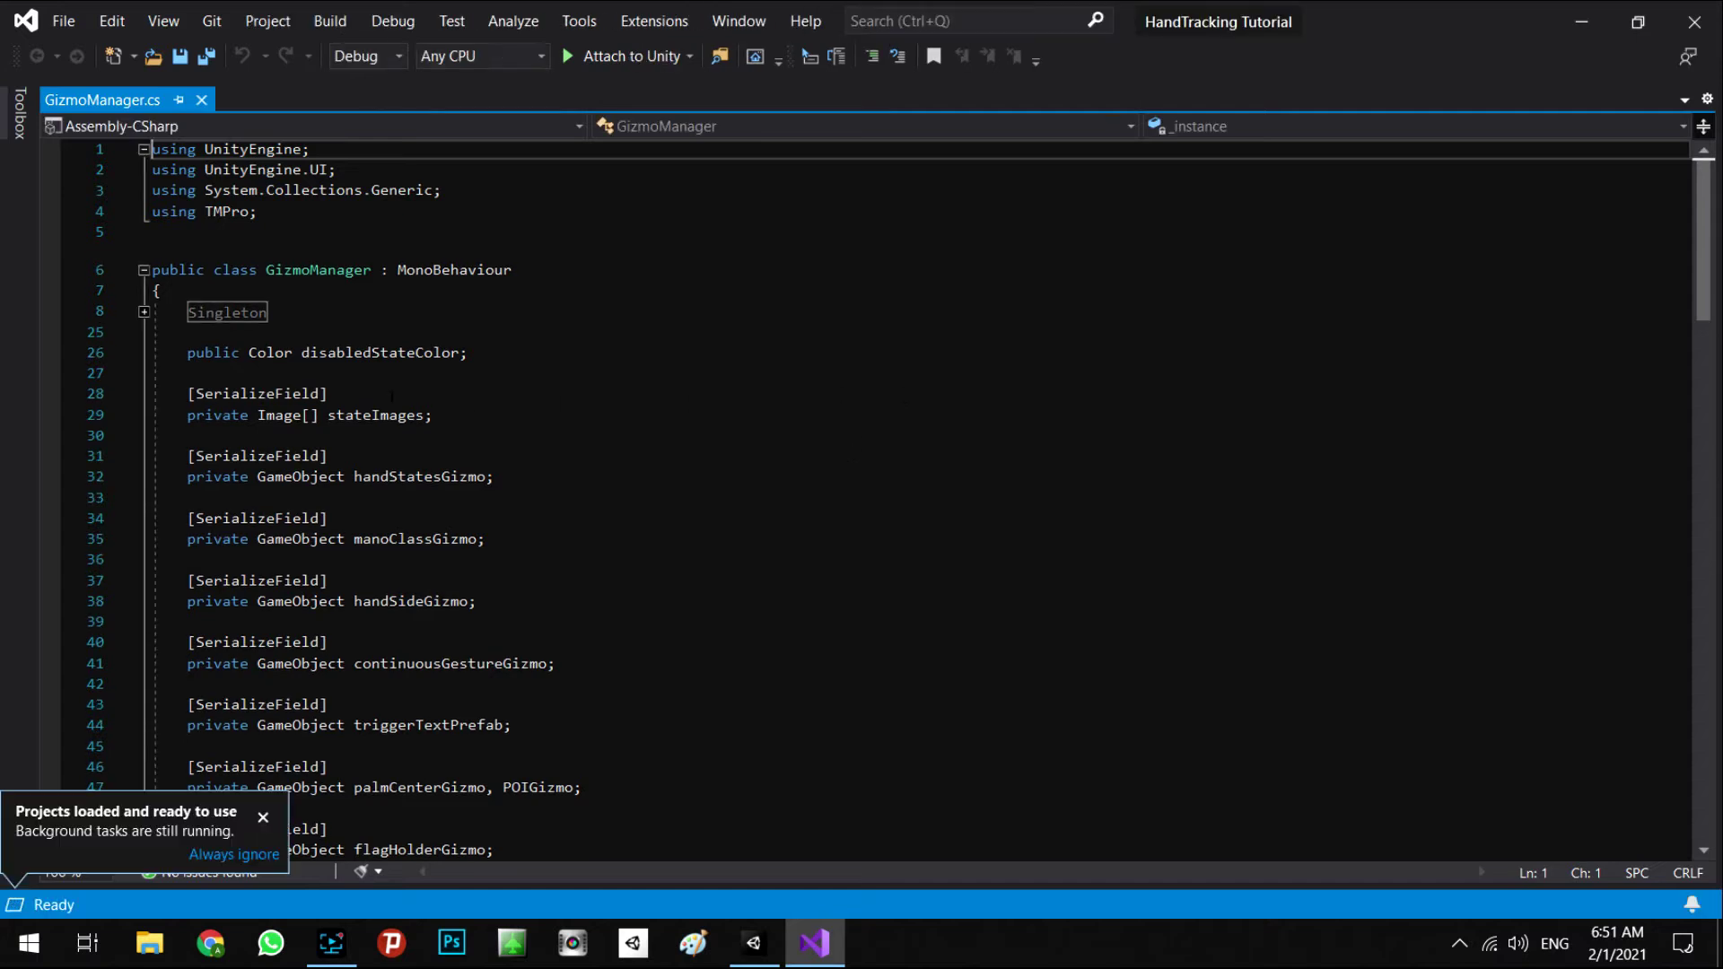
Step: Search the script for "grab" and expand the Display Methods region to reach DisplayTriggerGesture
scroll(681, 371, "down", 4)
scroll(684, 363, "up", 4)
left_click(687, 356)
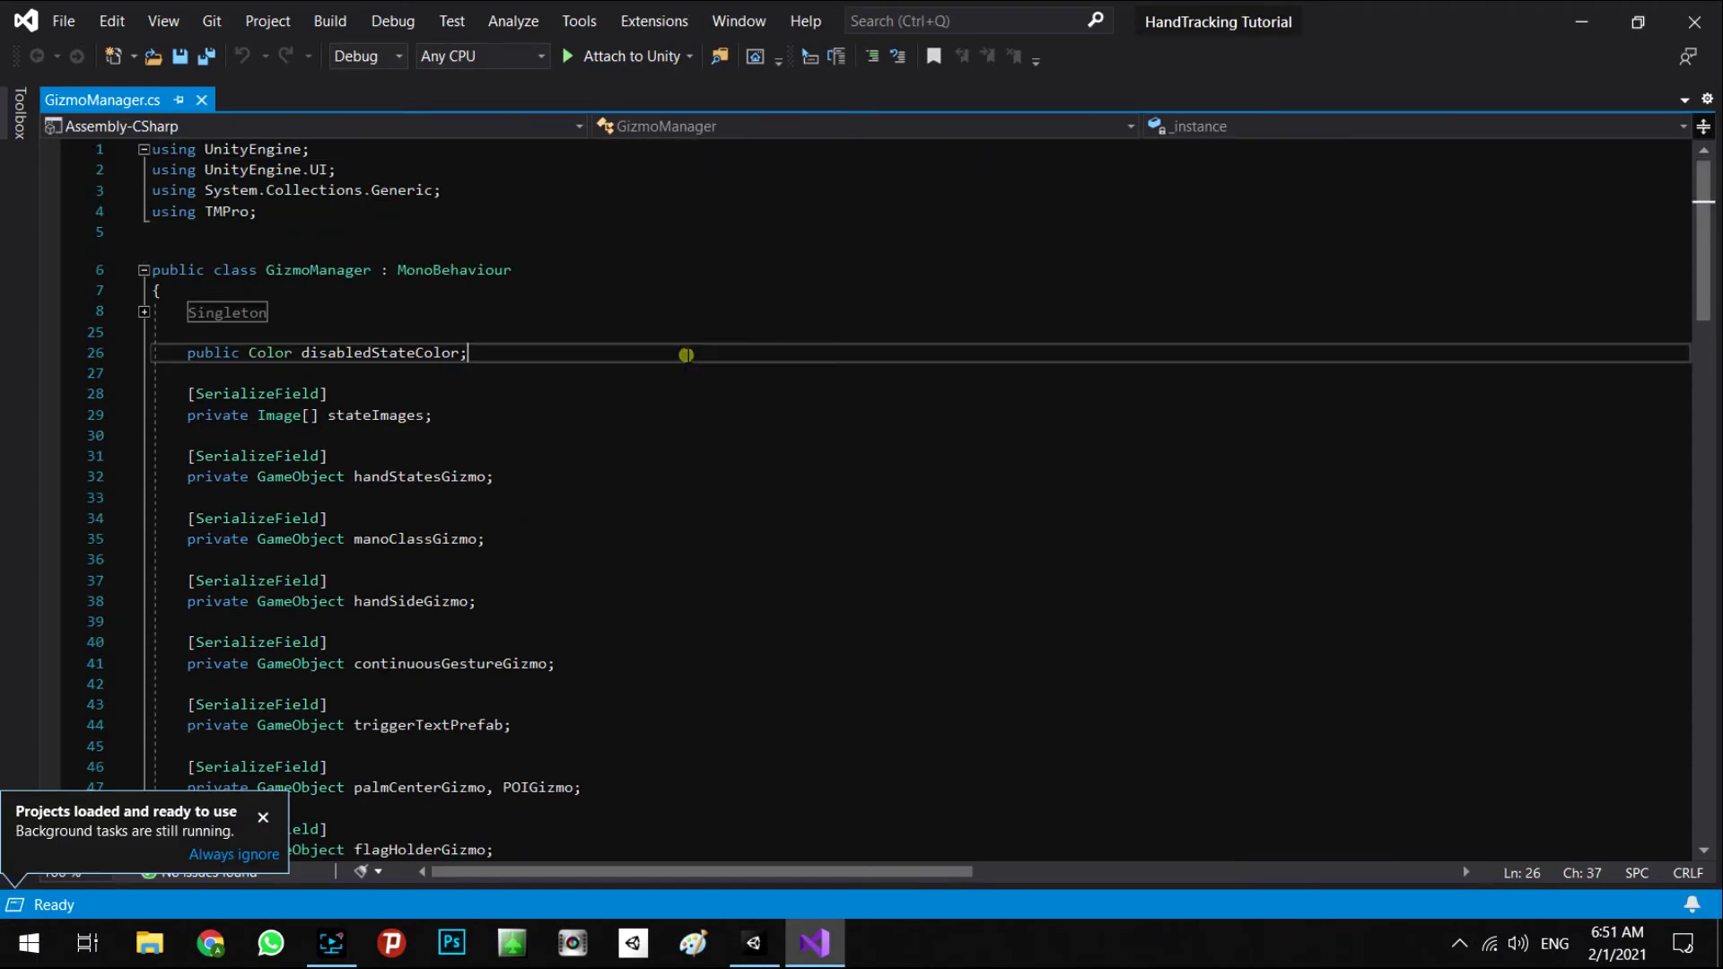
key("ctrl+f")
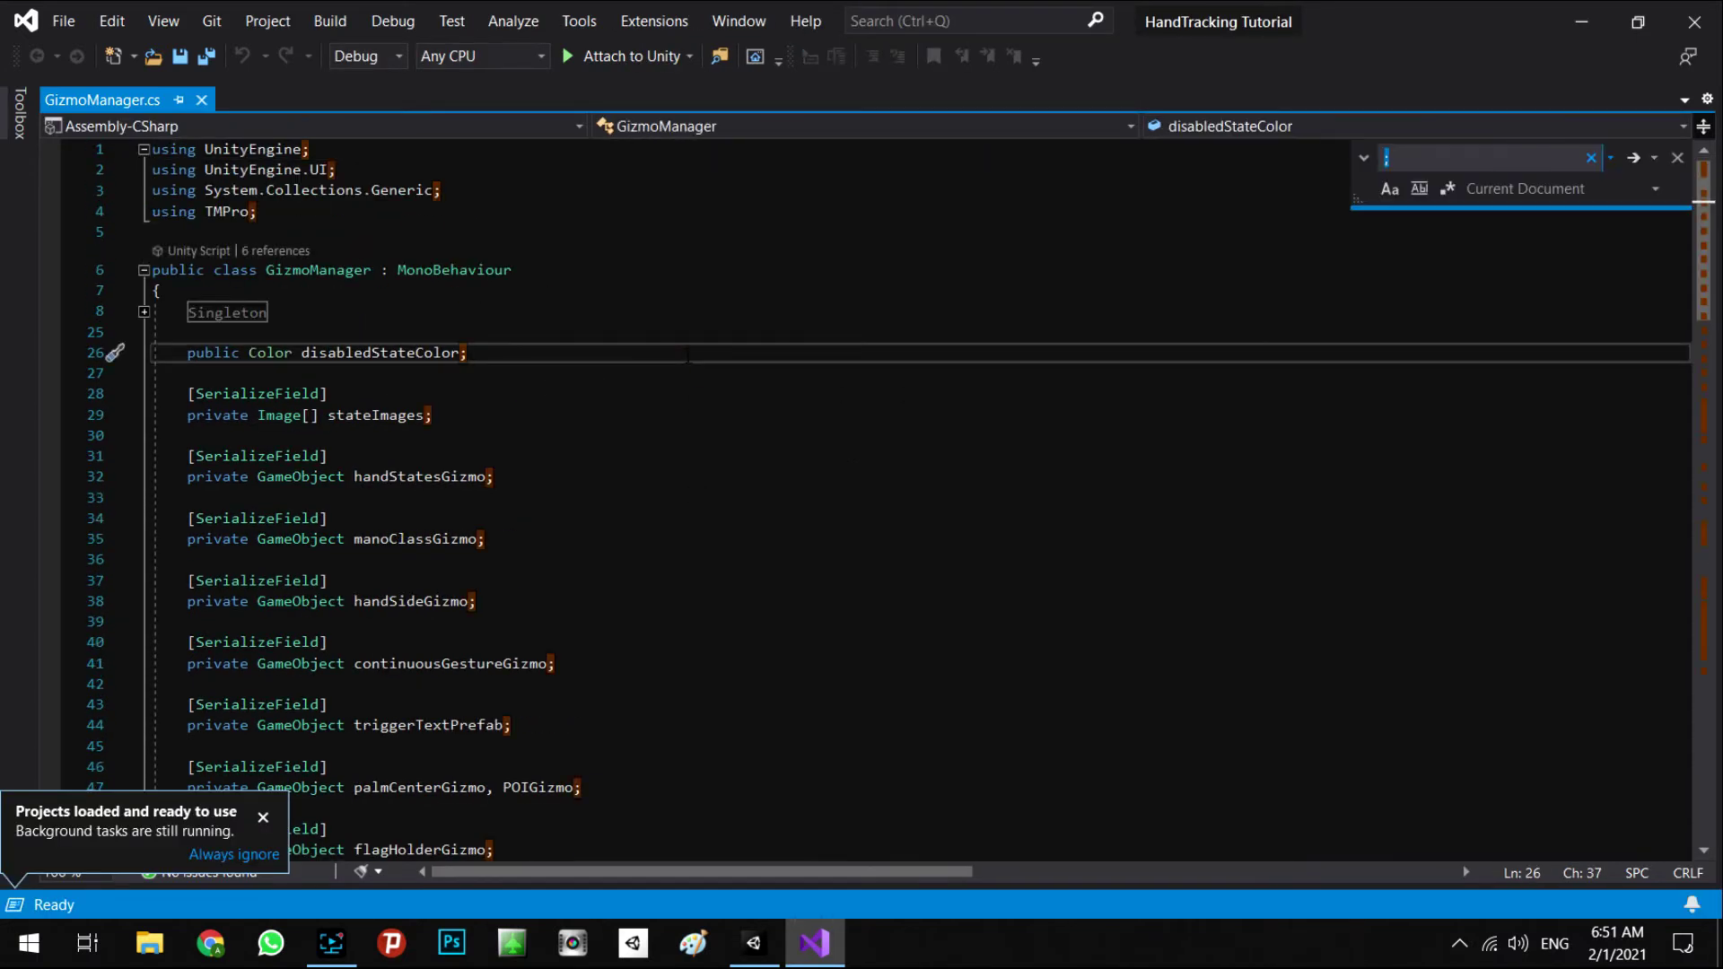
type("grab")
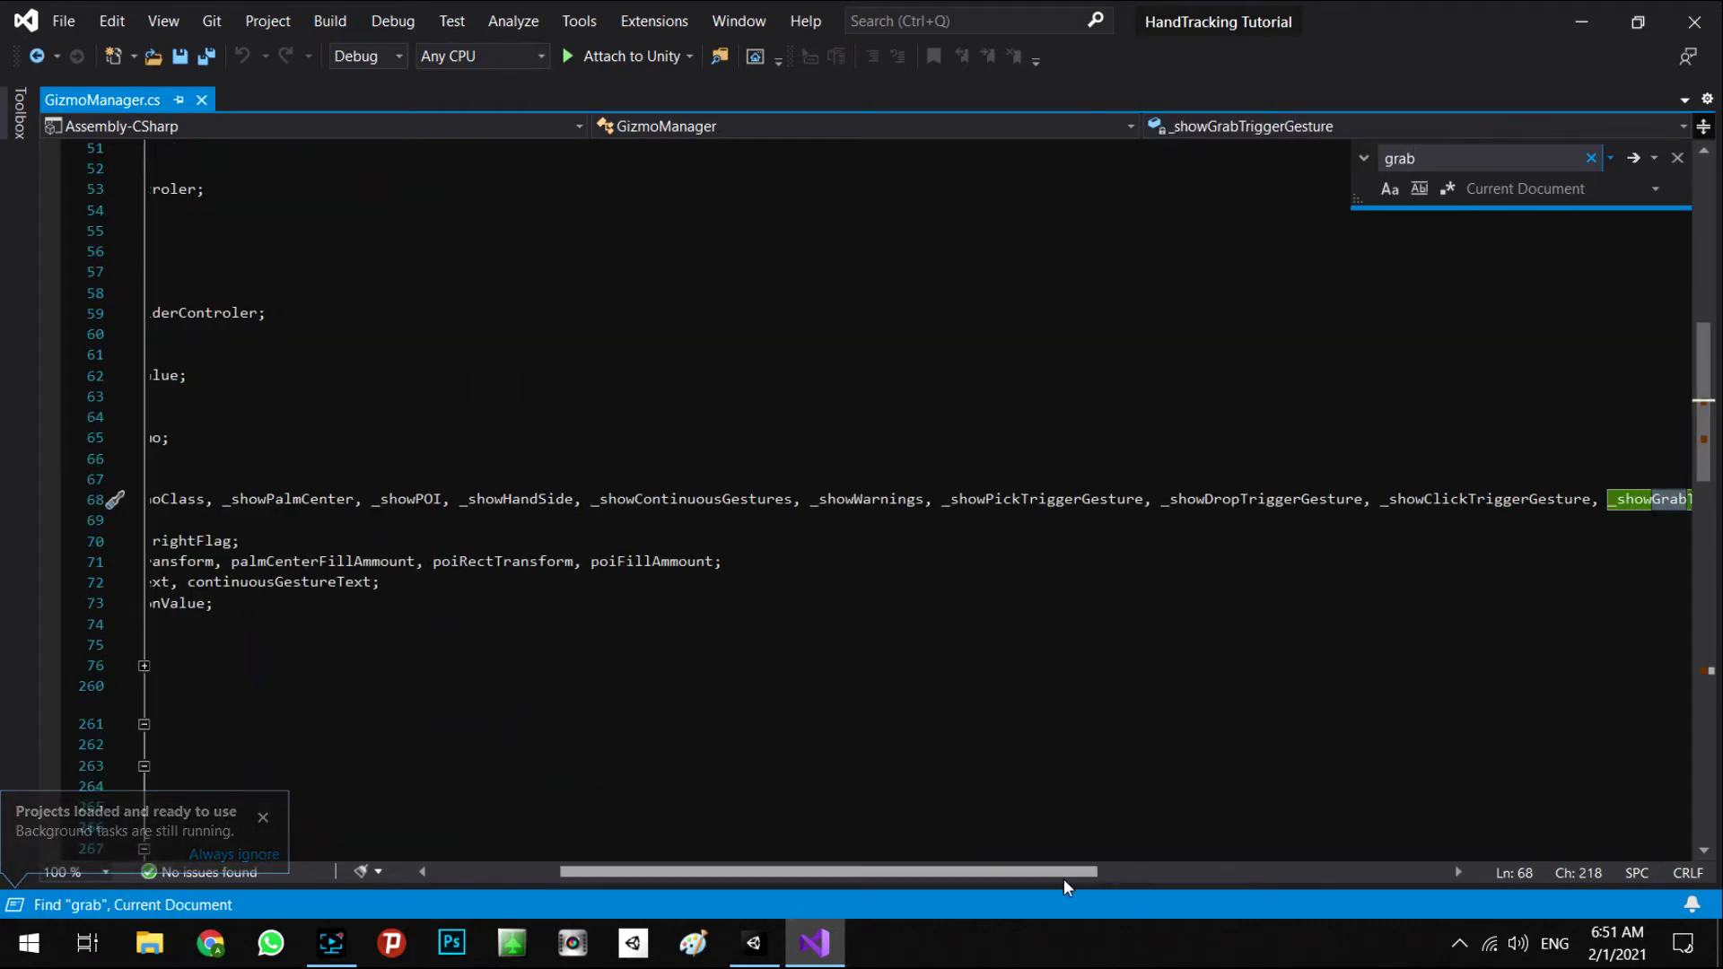
left_click_drag(996, 872, 867, 871)
scroll(557, 504, "down", 5)
scroll(557, 504, "down", 15)
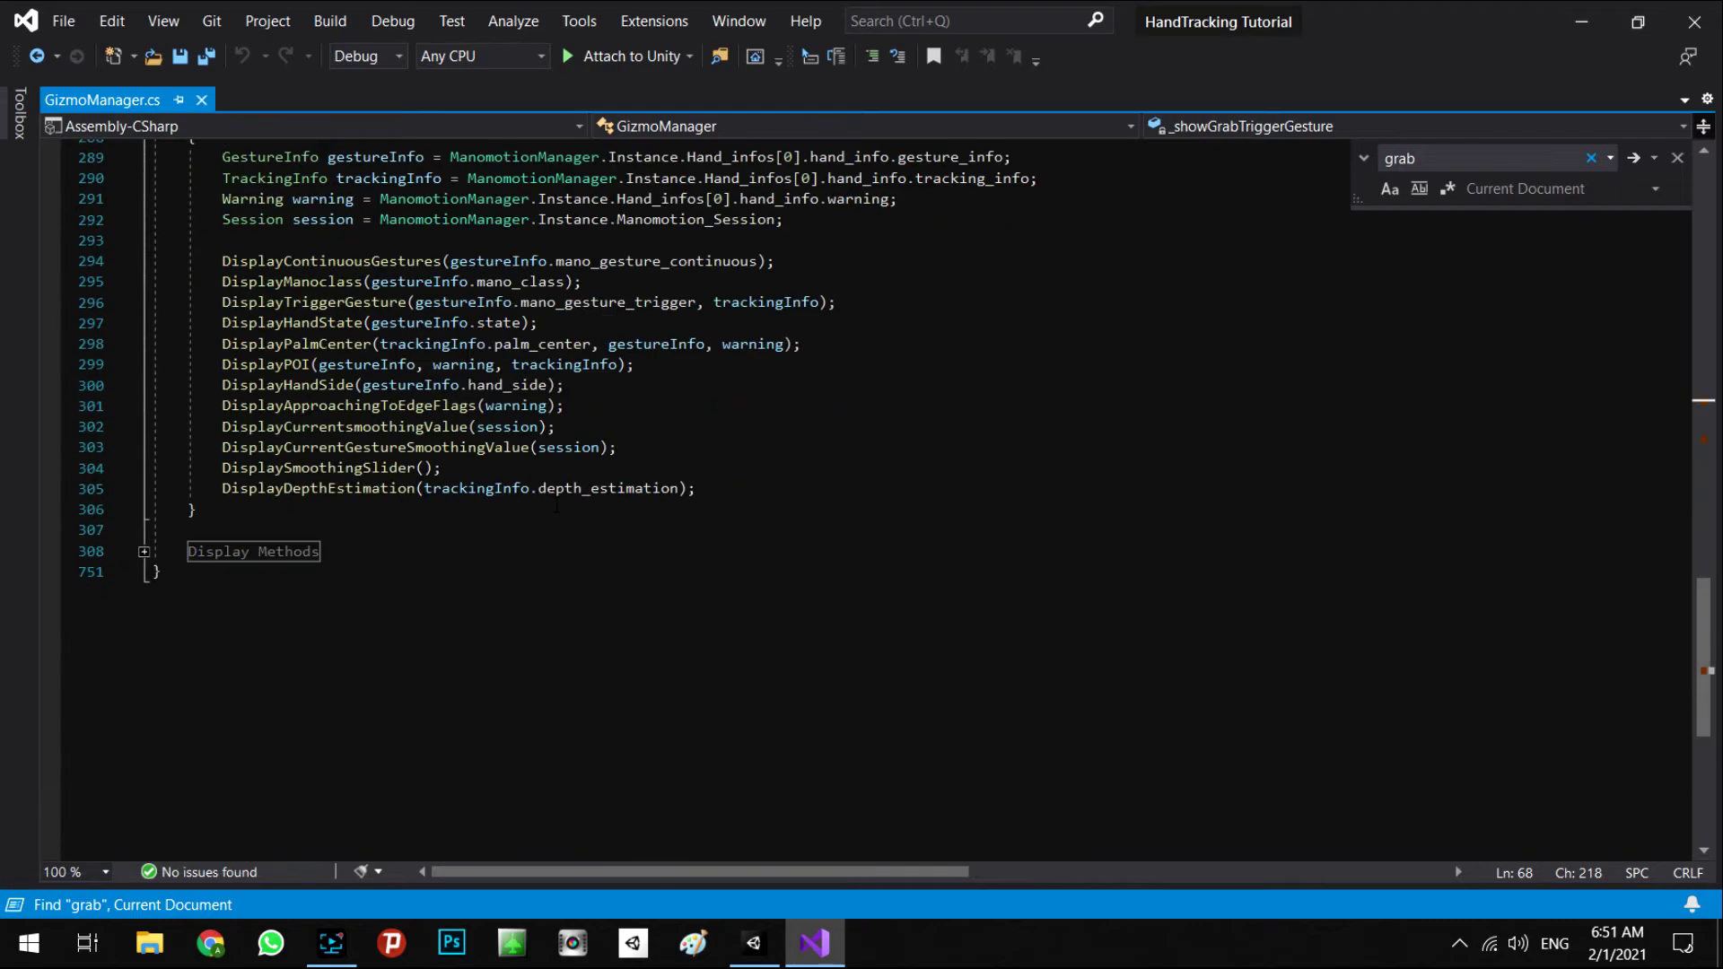
left_click(144, 430)
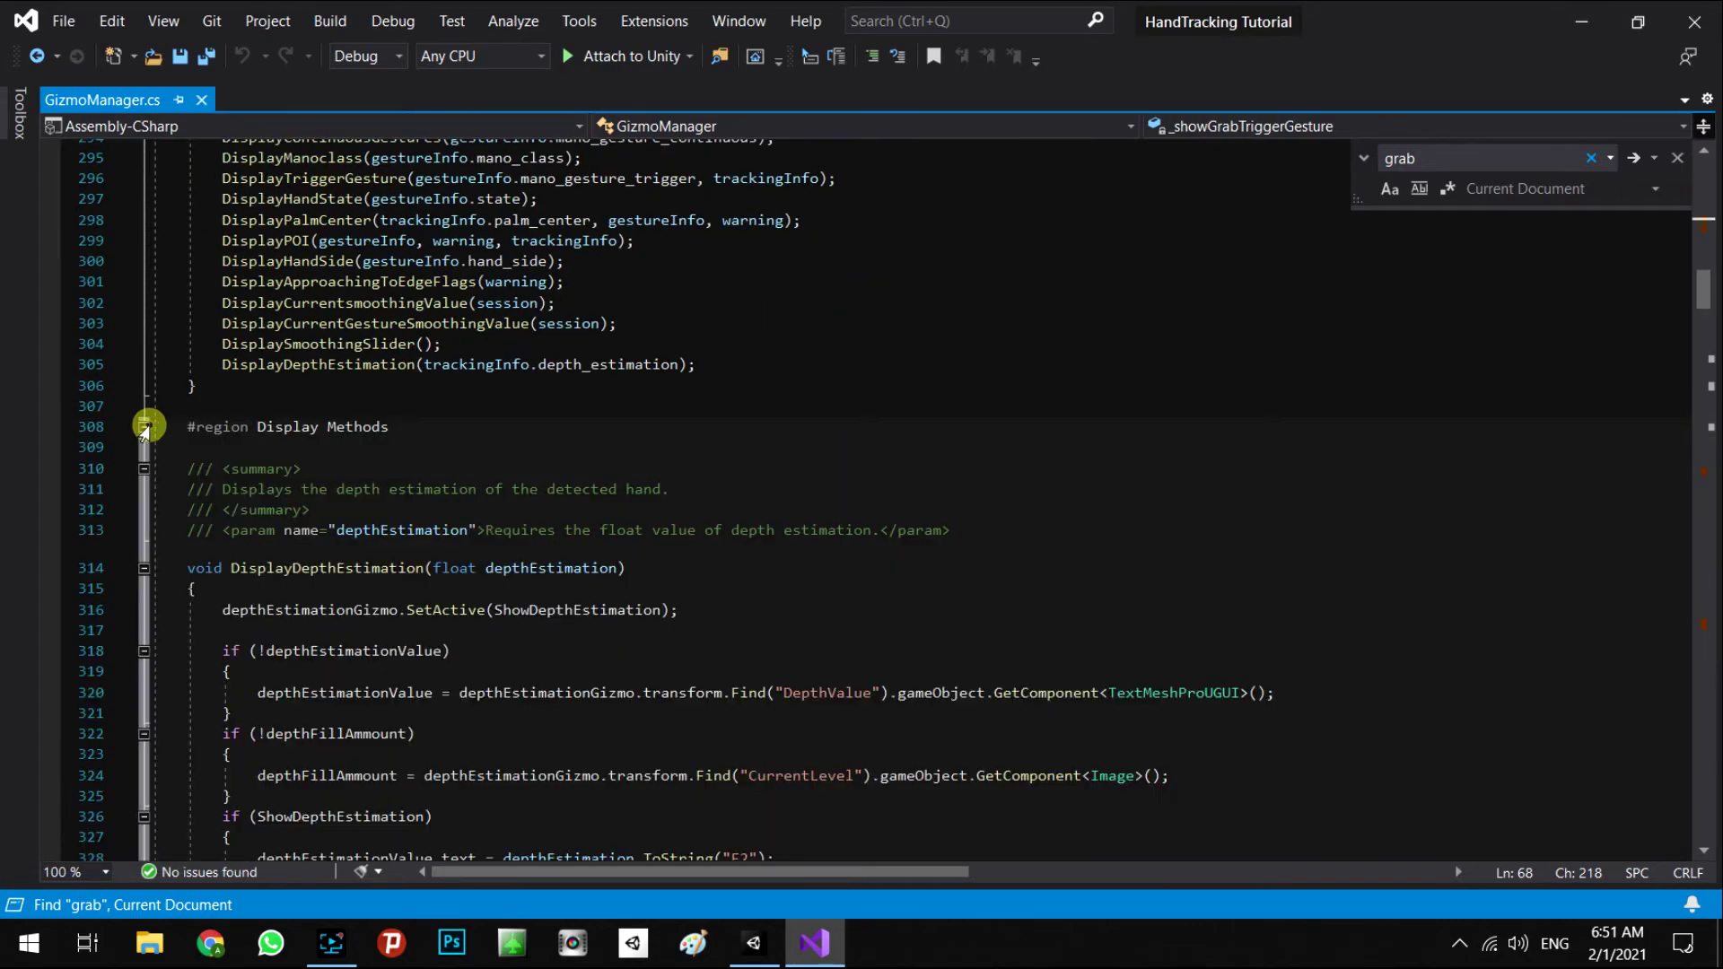
scroll(1657, 366, "down", 7)
left_click_drag(1695, 321, 1718, 634)
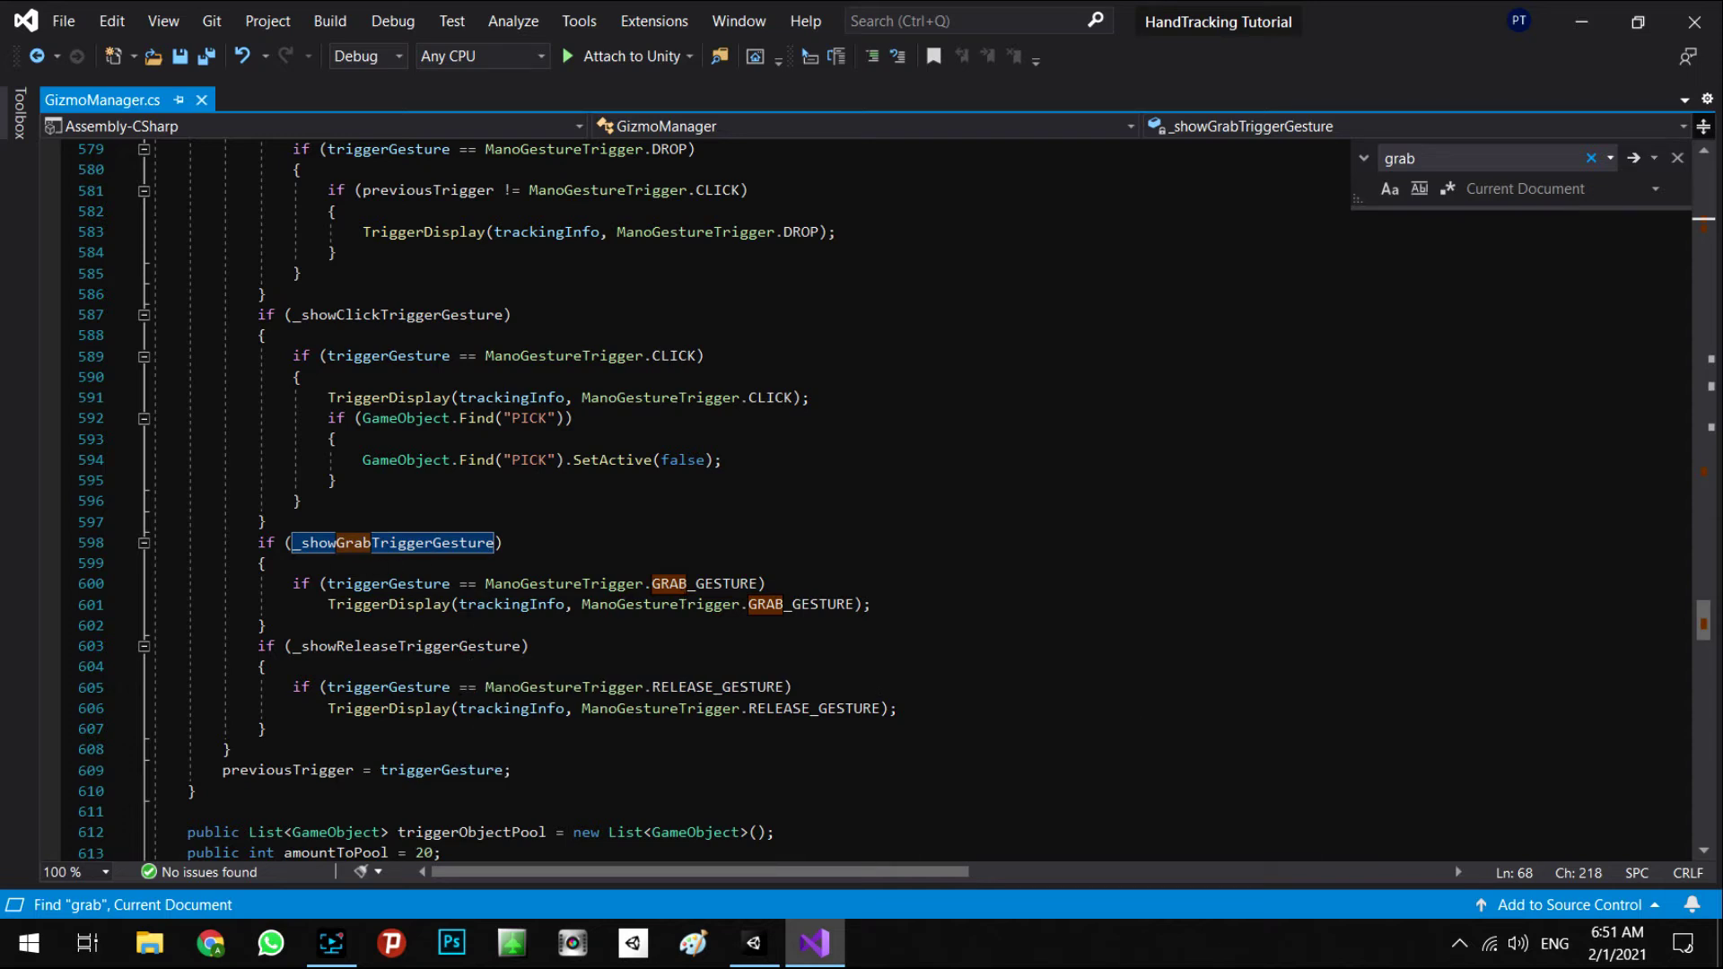
Step: Wrap the grab TriggerDisplay call under the GRAB_GESTURE check in { } braces
left_click(774, 585)
type("{")
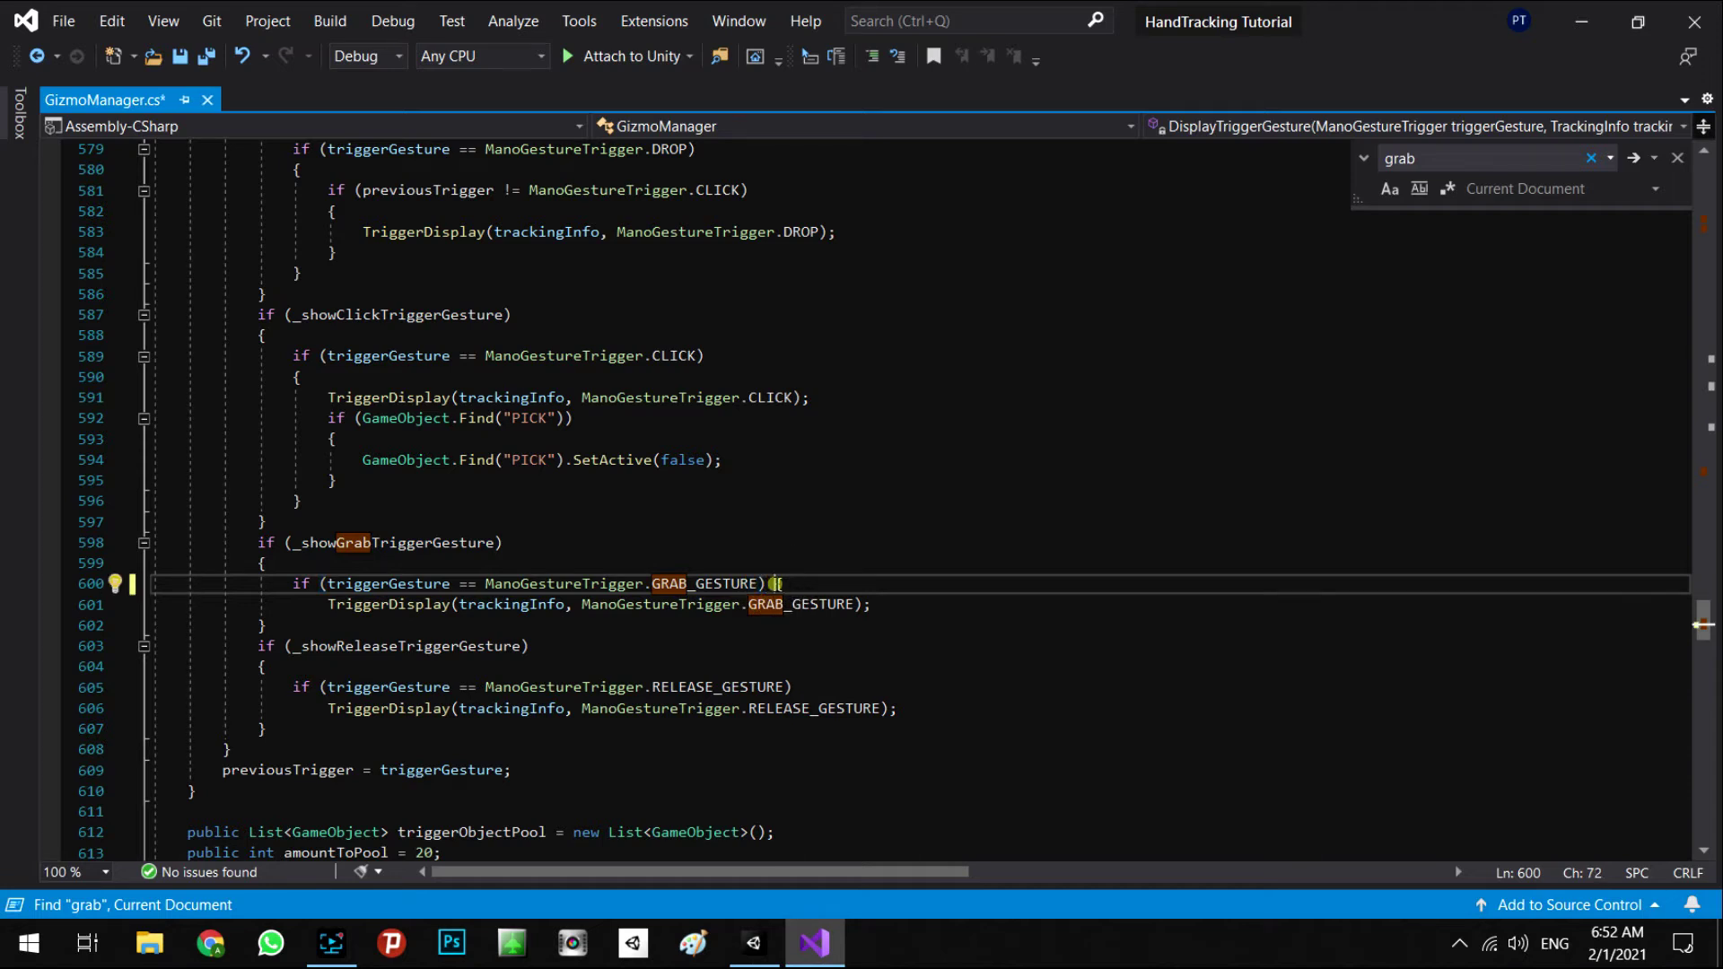
key("Return")
key("End")
key("Return")
type("}")
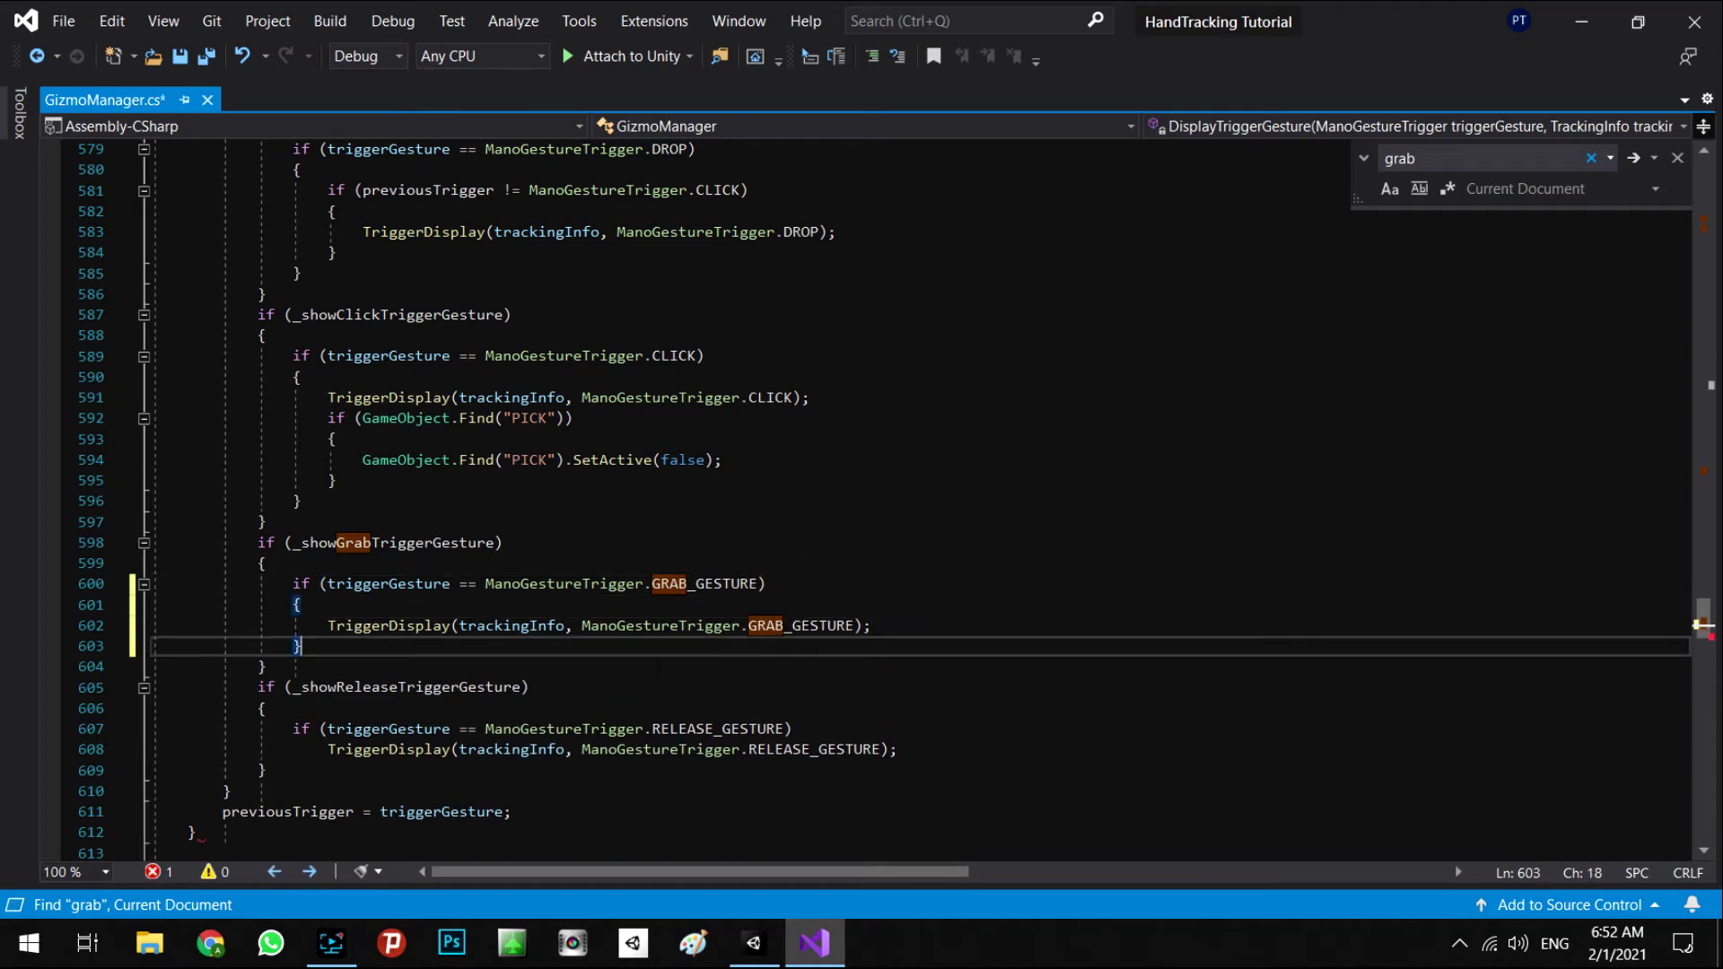
Step: Wrap the release TriggerDisplay call under the RELEASE_GESTURE check in { } braces
left_click(815, 728)
type("{")
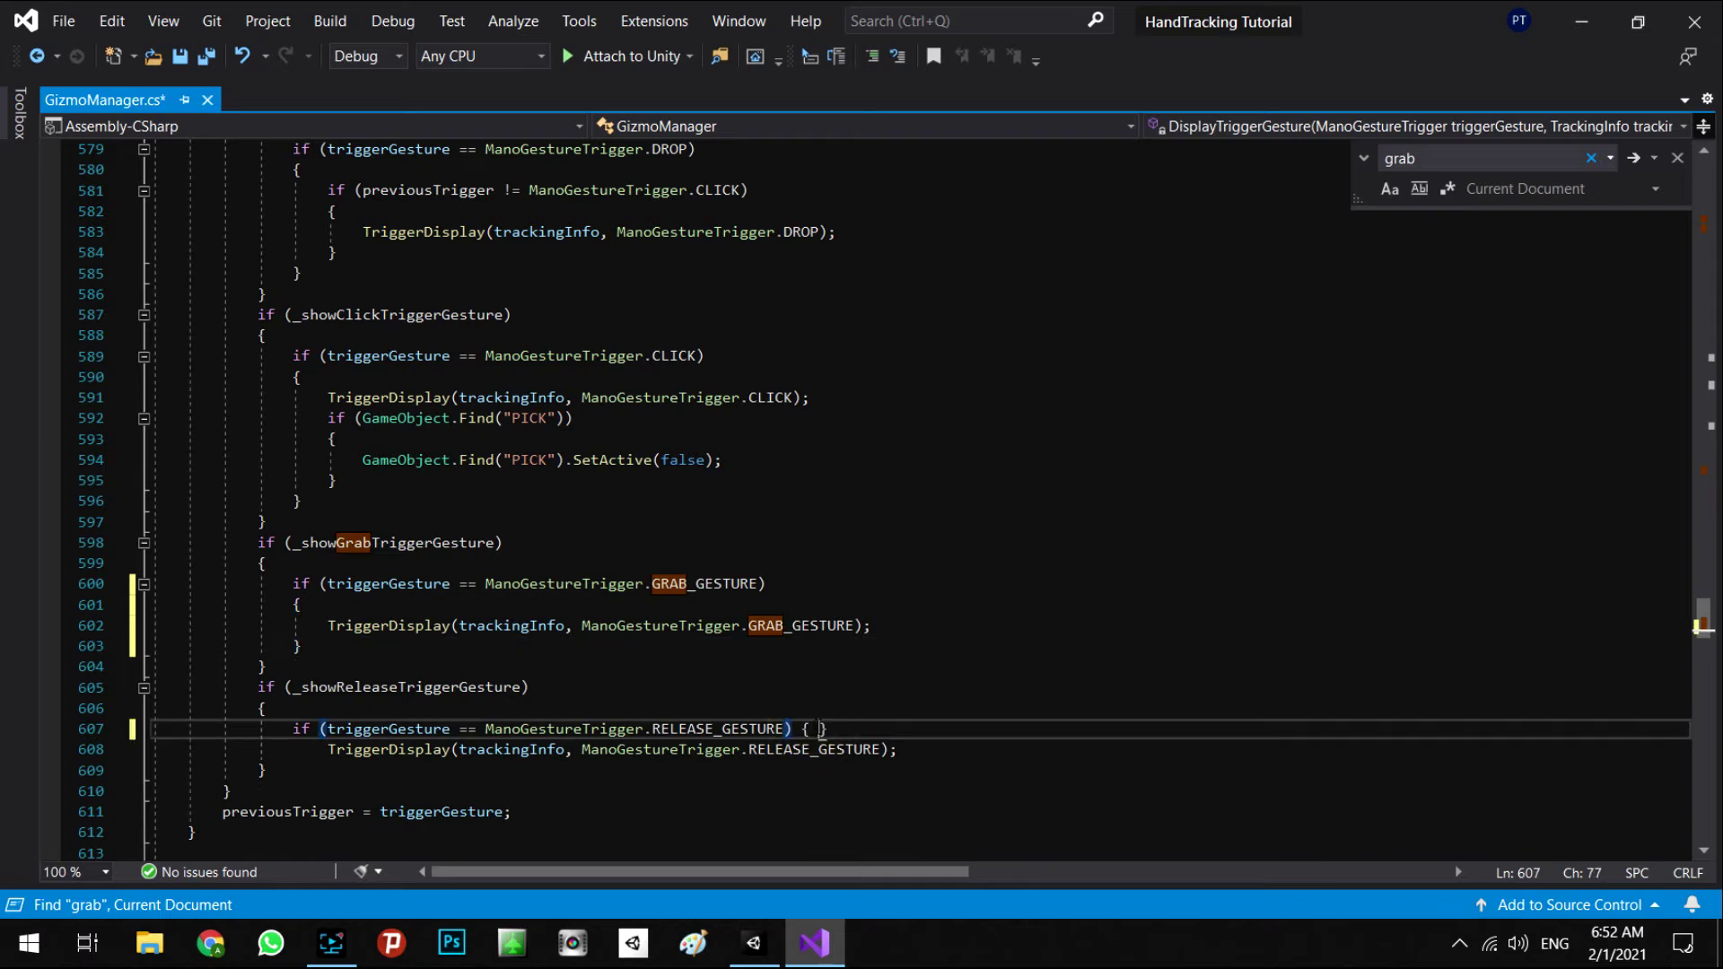
left_click(798, 728)
key("Return")
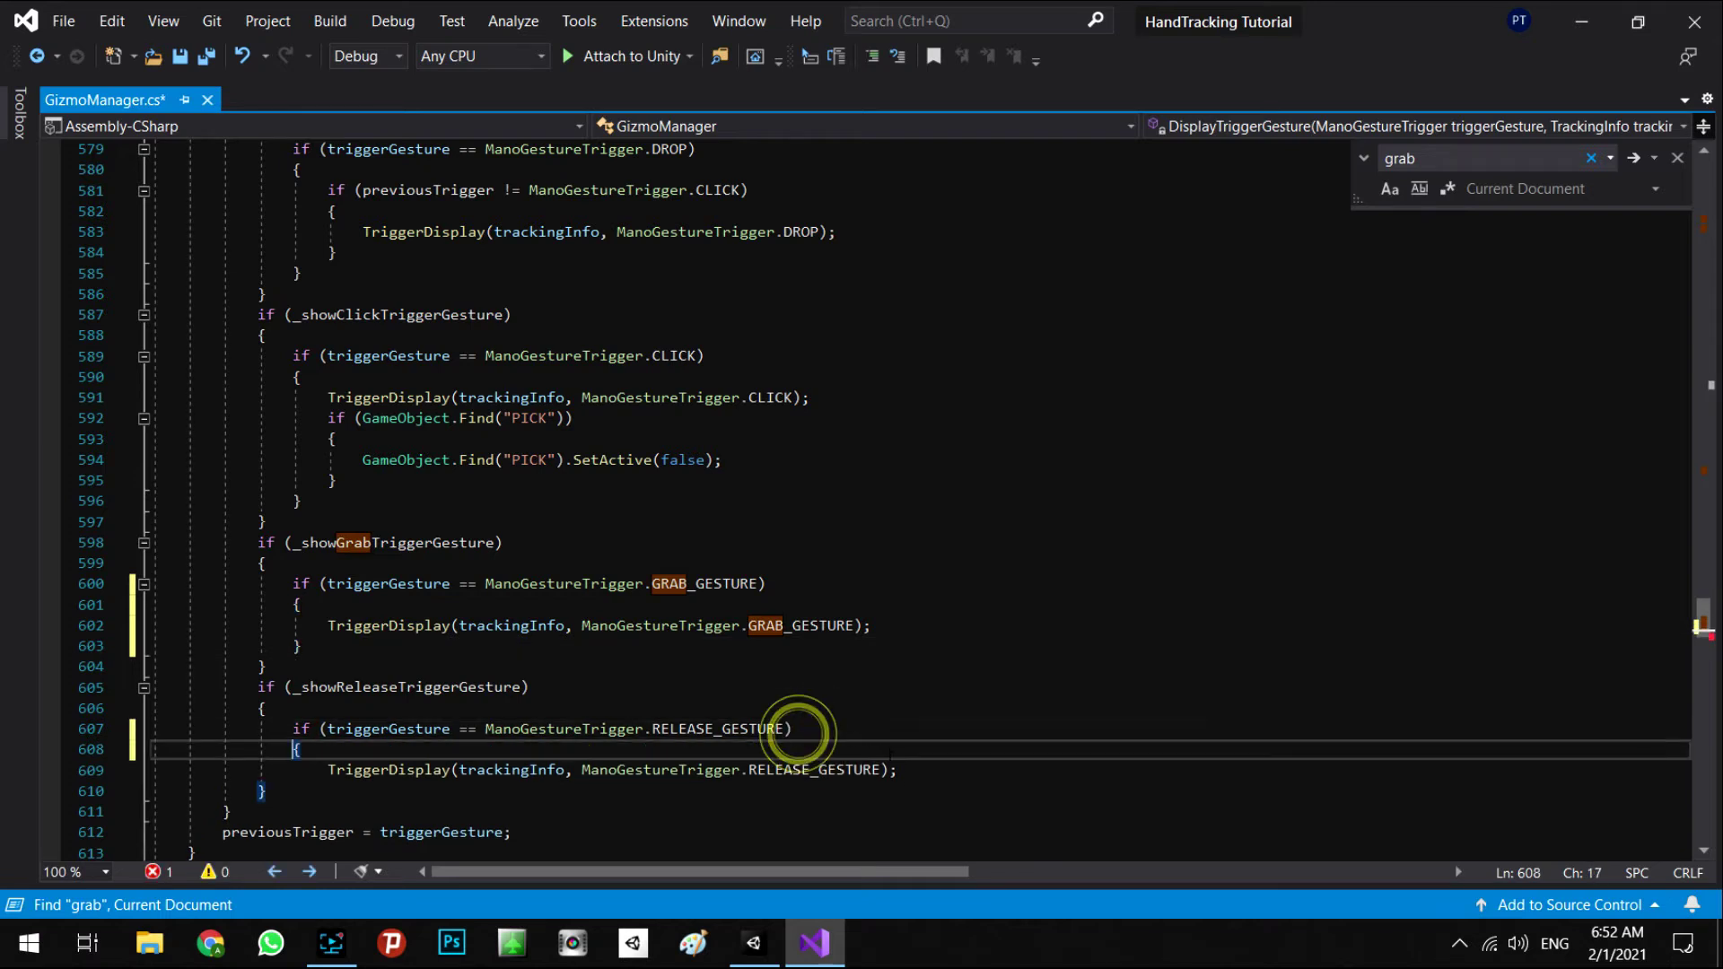
left_click(898, 770)
key("Return")
type("}")
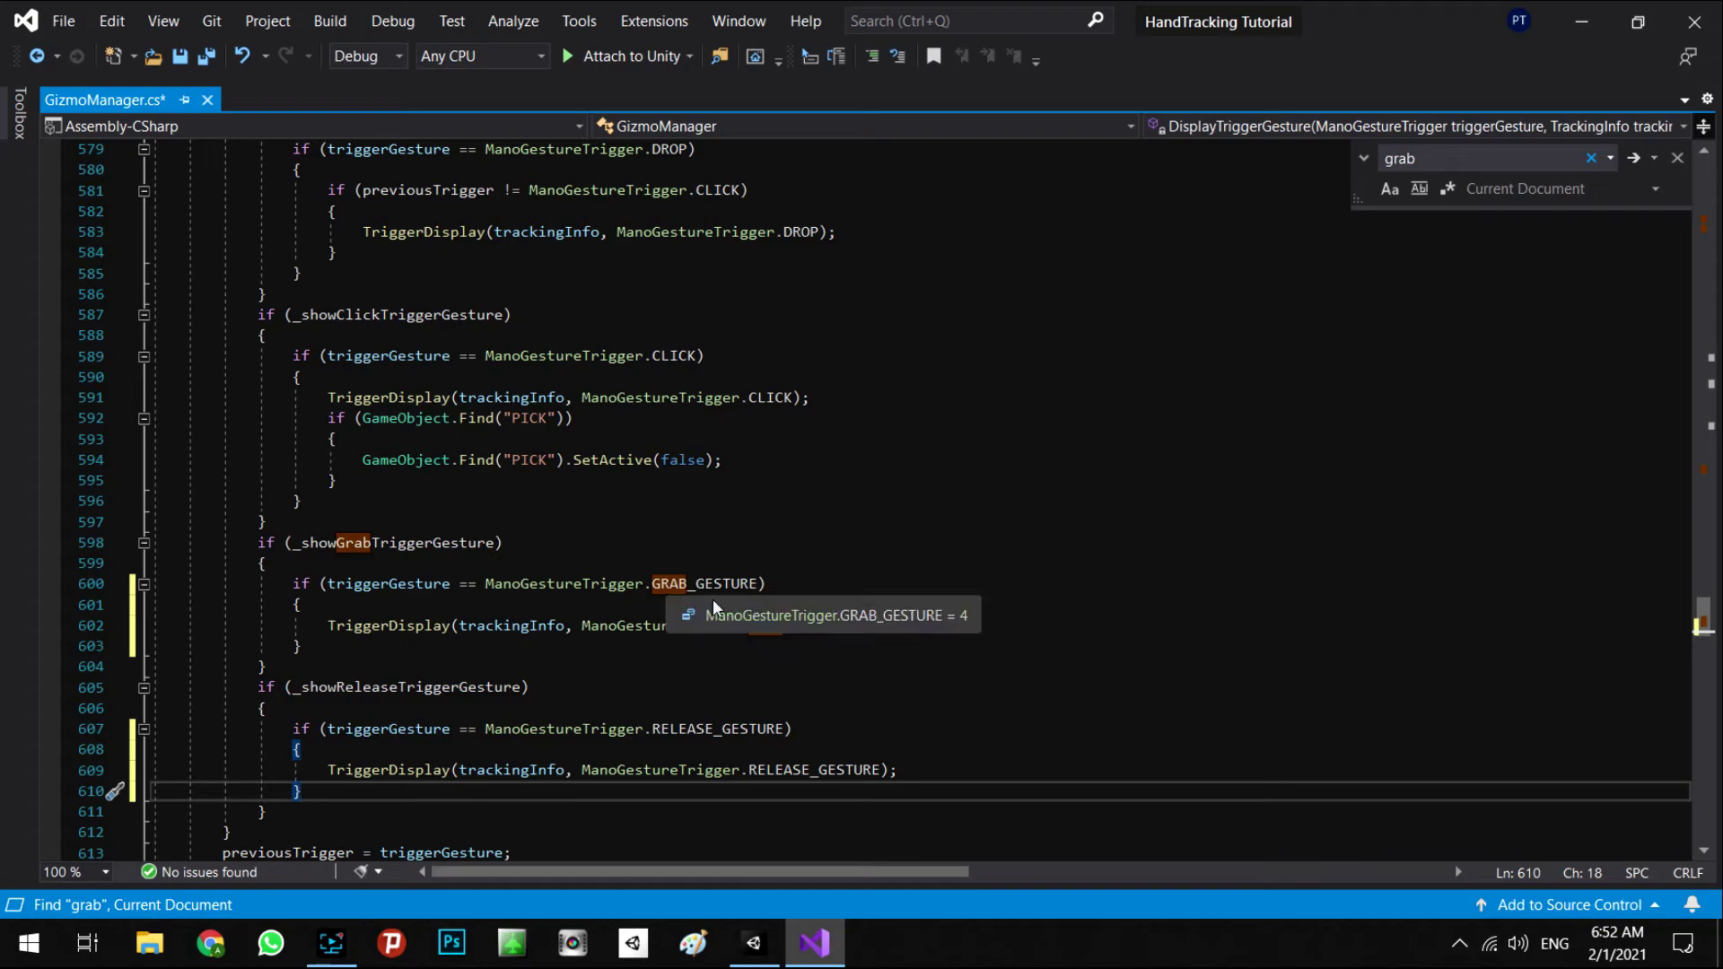
left_click(889, 624)
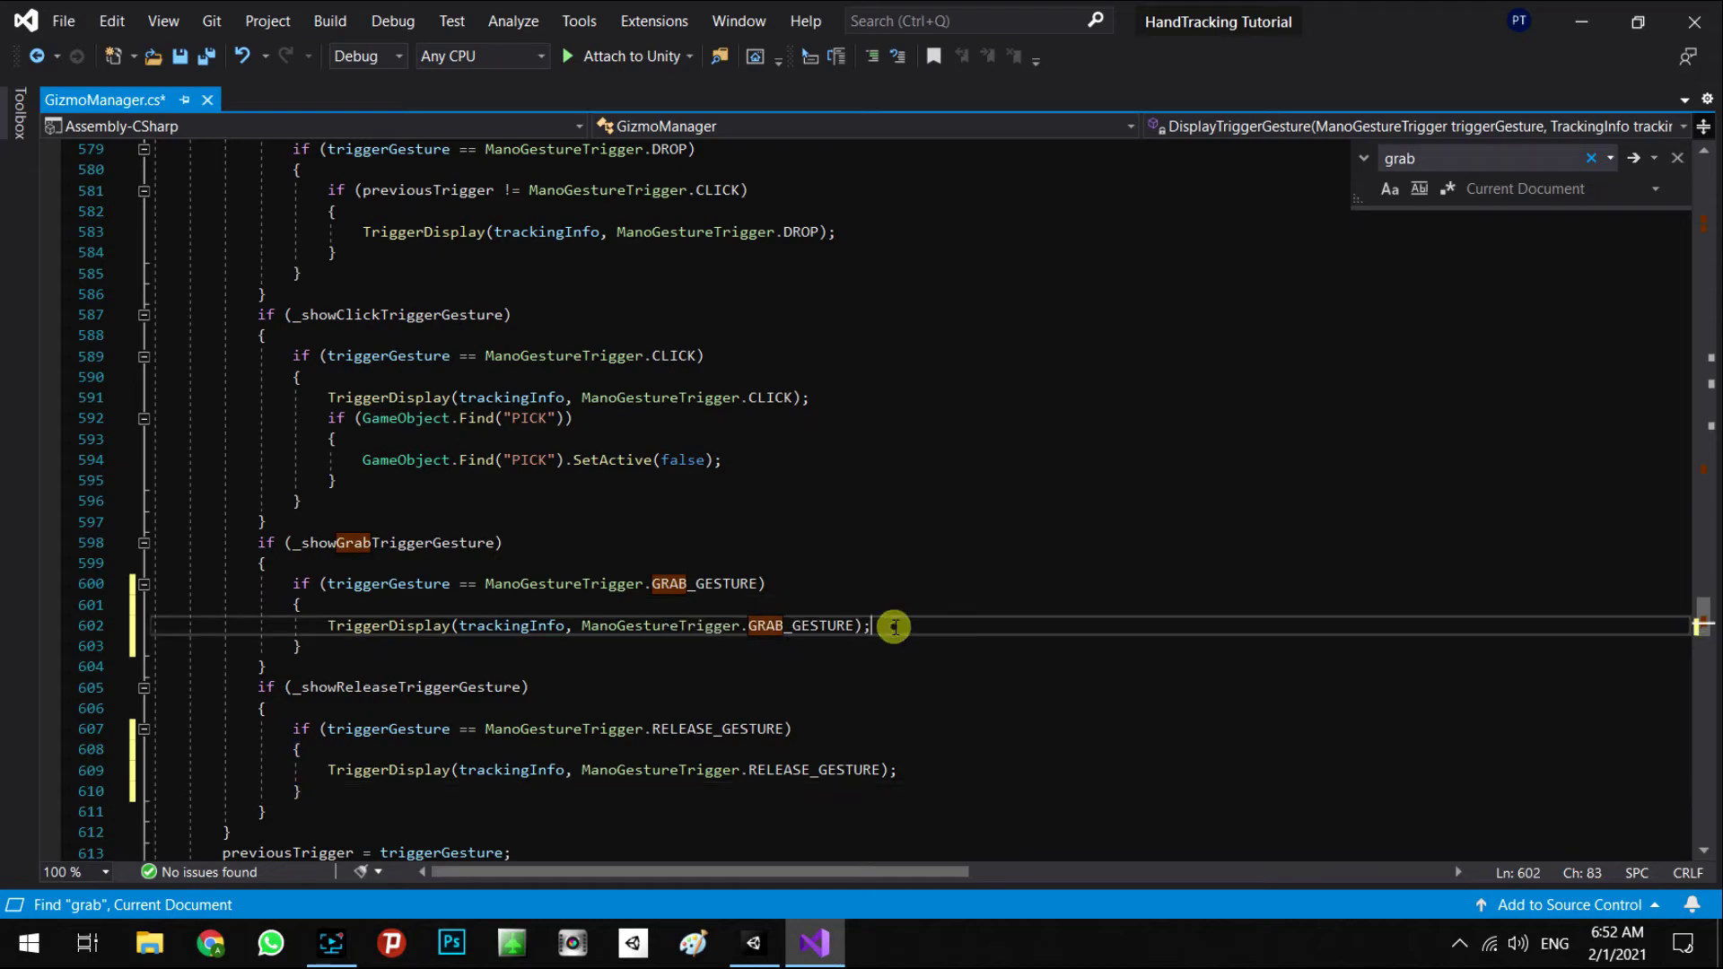
left_click_drag(1699, 622, 1717, 244)
Step: Declare 'public GameObject TestObj;' on line 75 after the existing field declarations
scroll(197, 419, "up", 3)
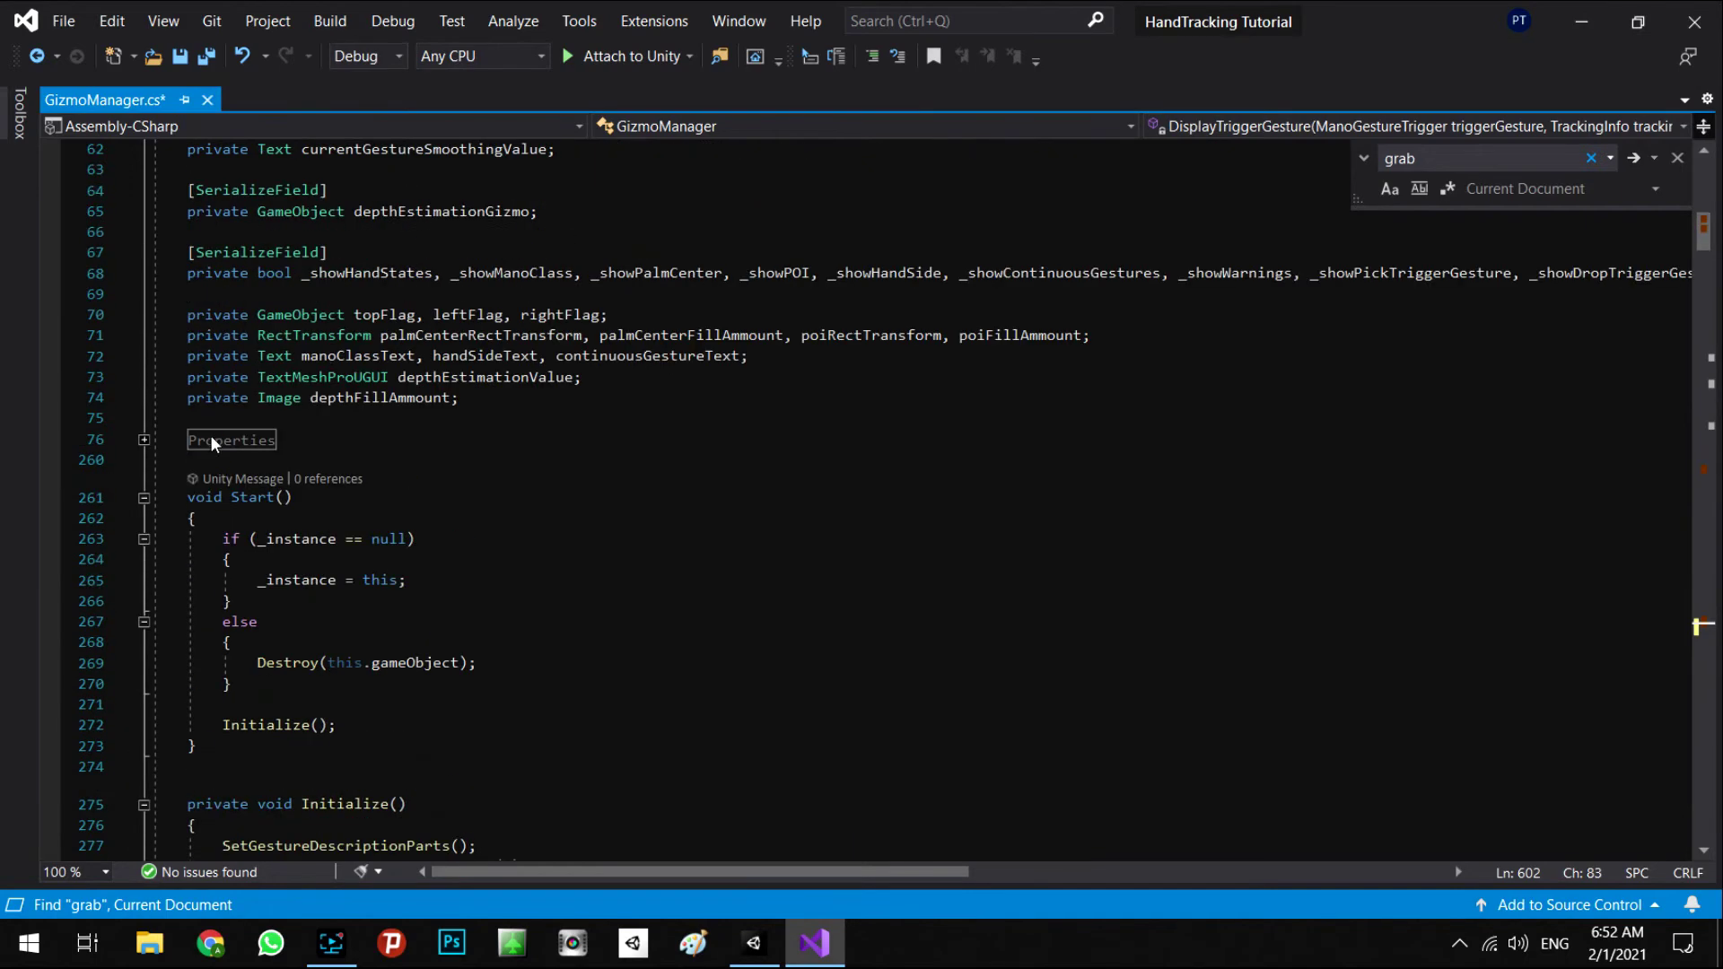
left_click(197, 418)
key("Return")
left_click(198, 419)
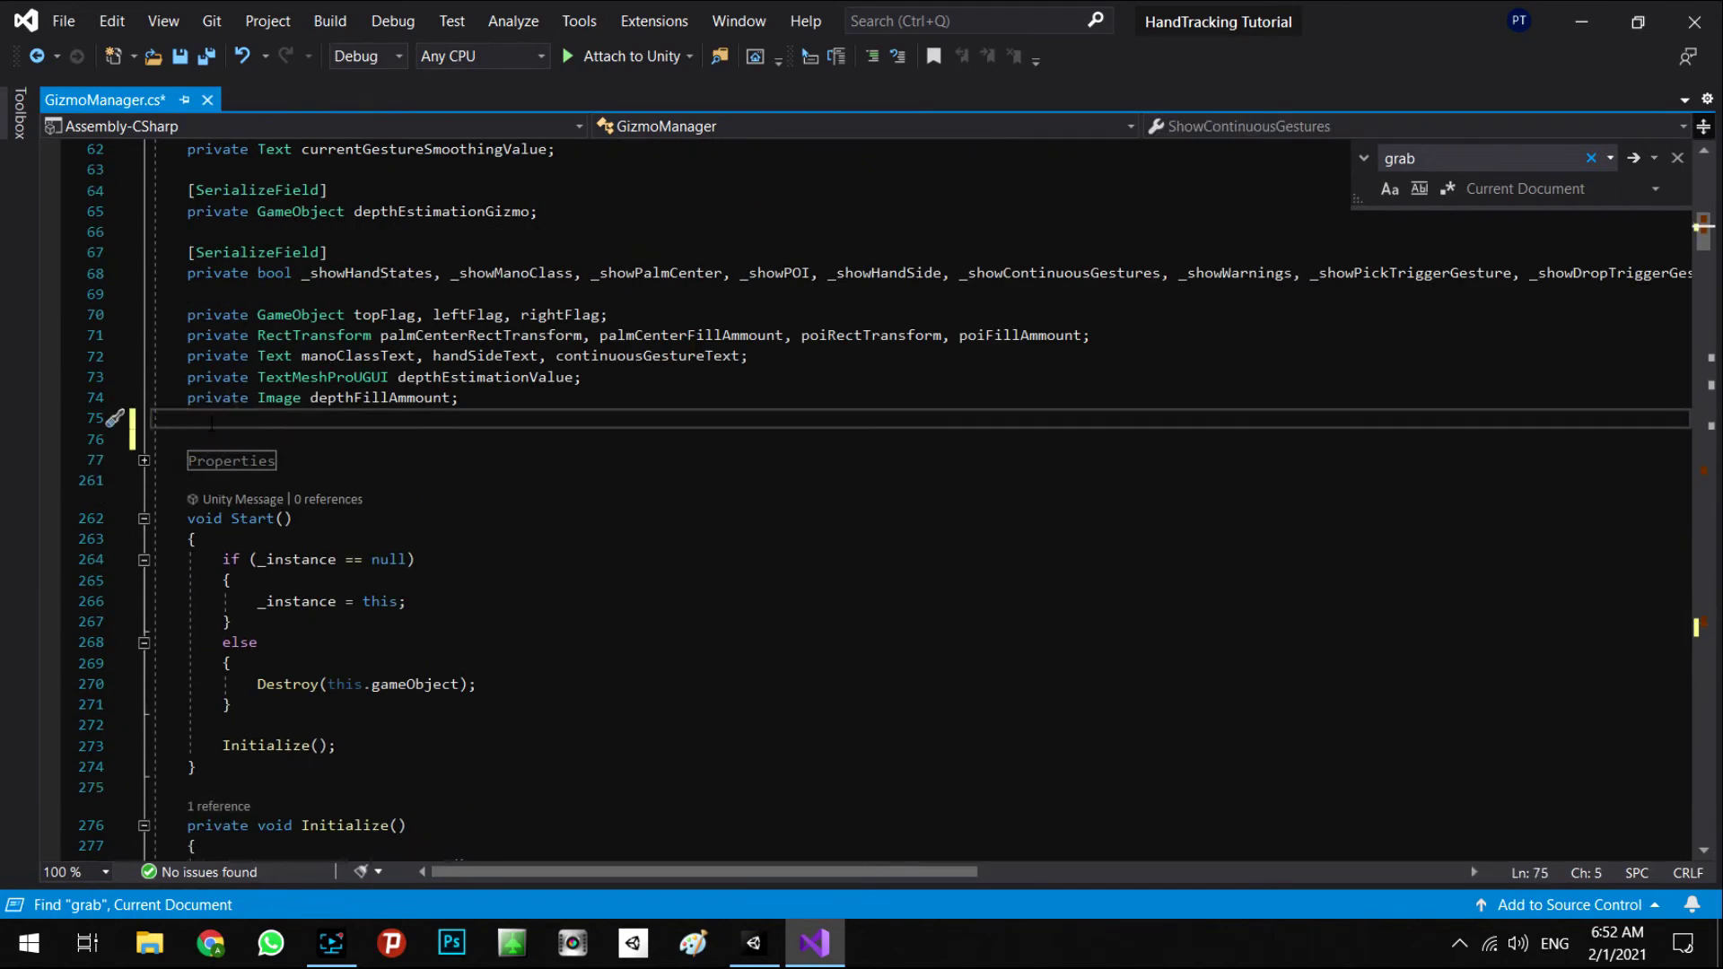
type("public Ga")
key("Tab")
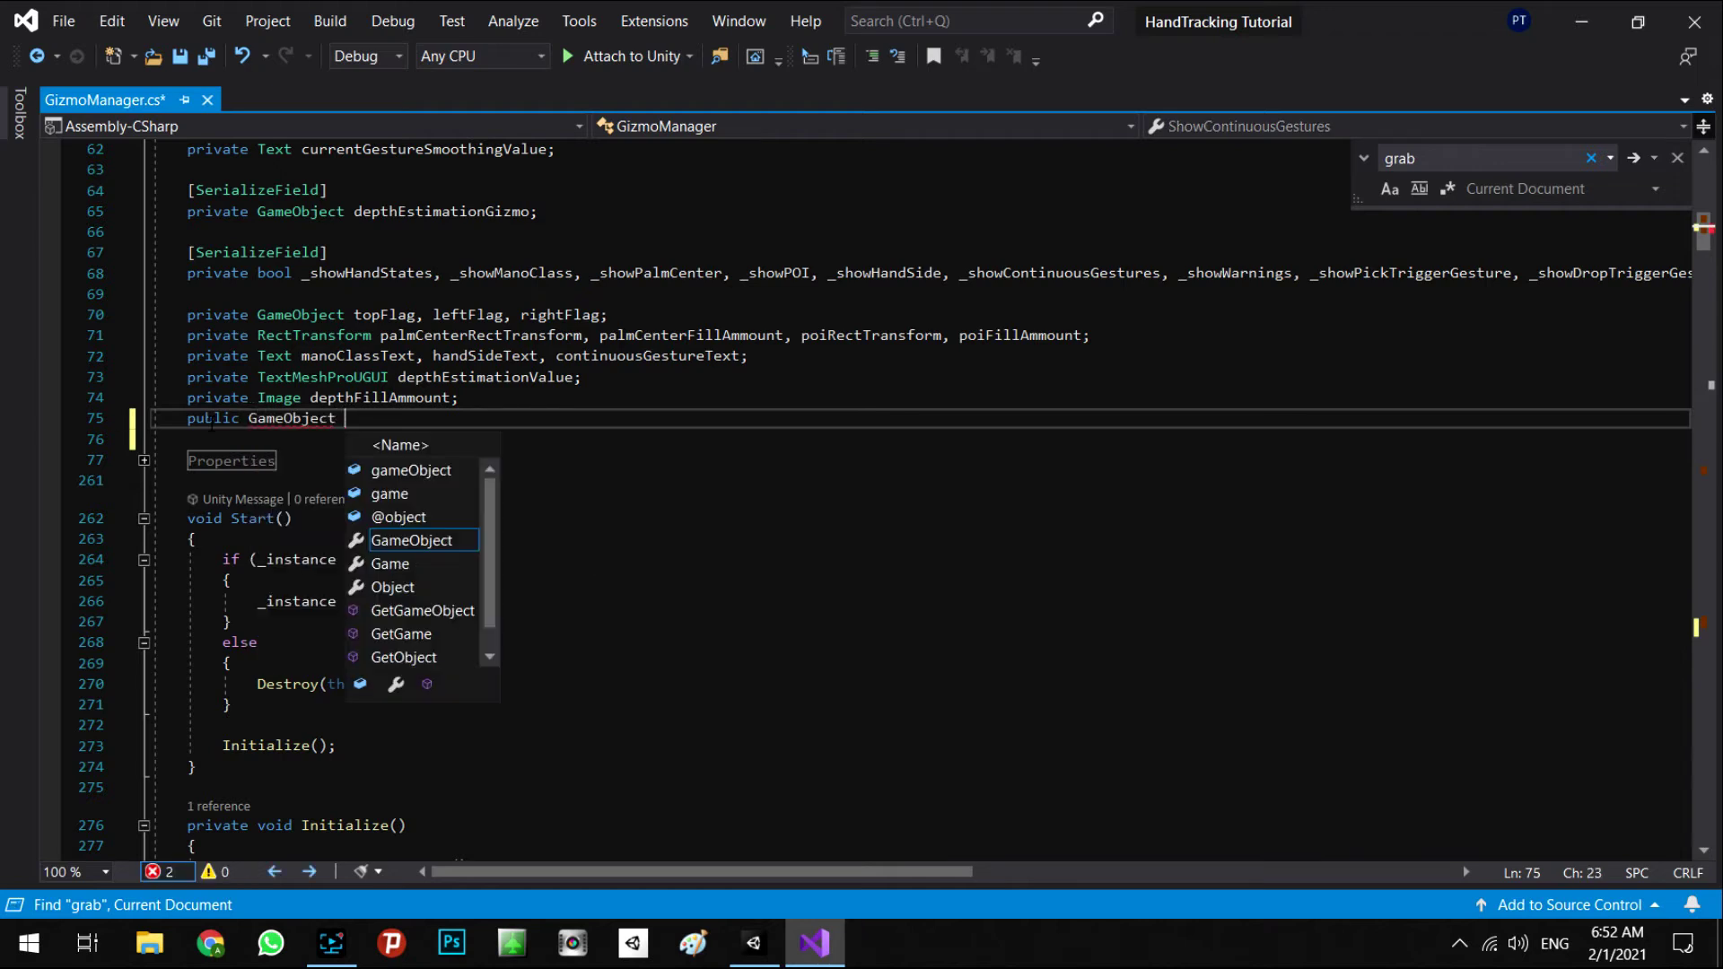
type("Tes")
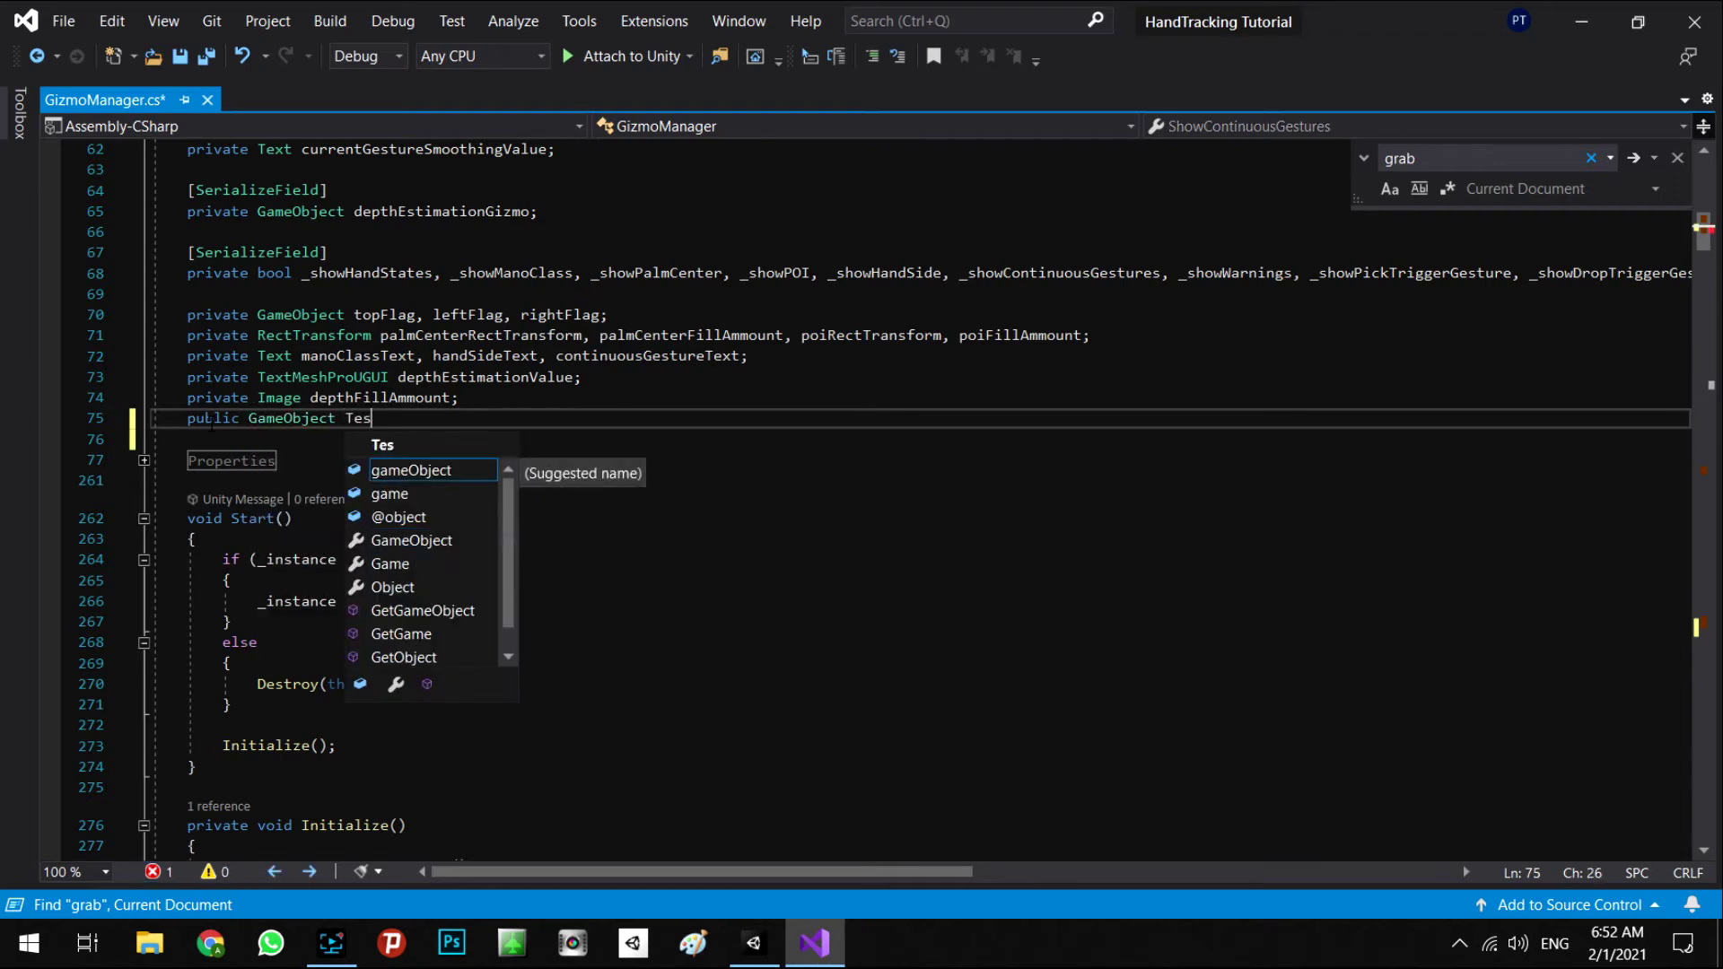
type("tO")
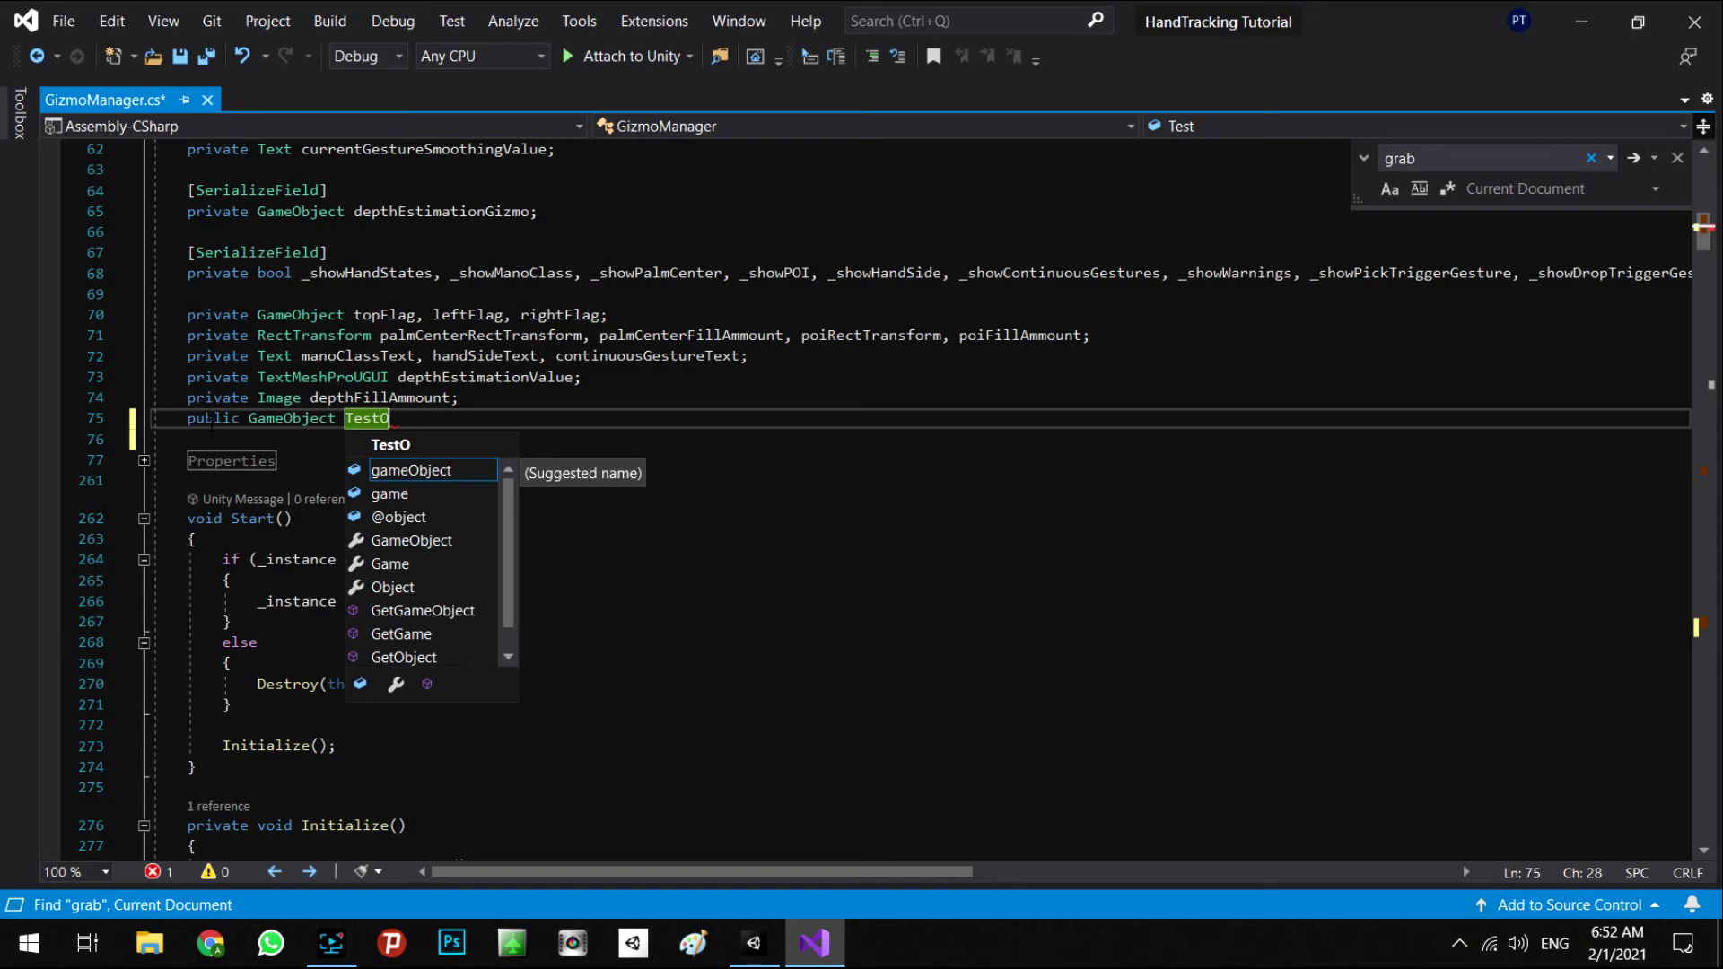
type("bj;")
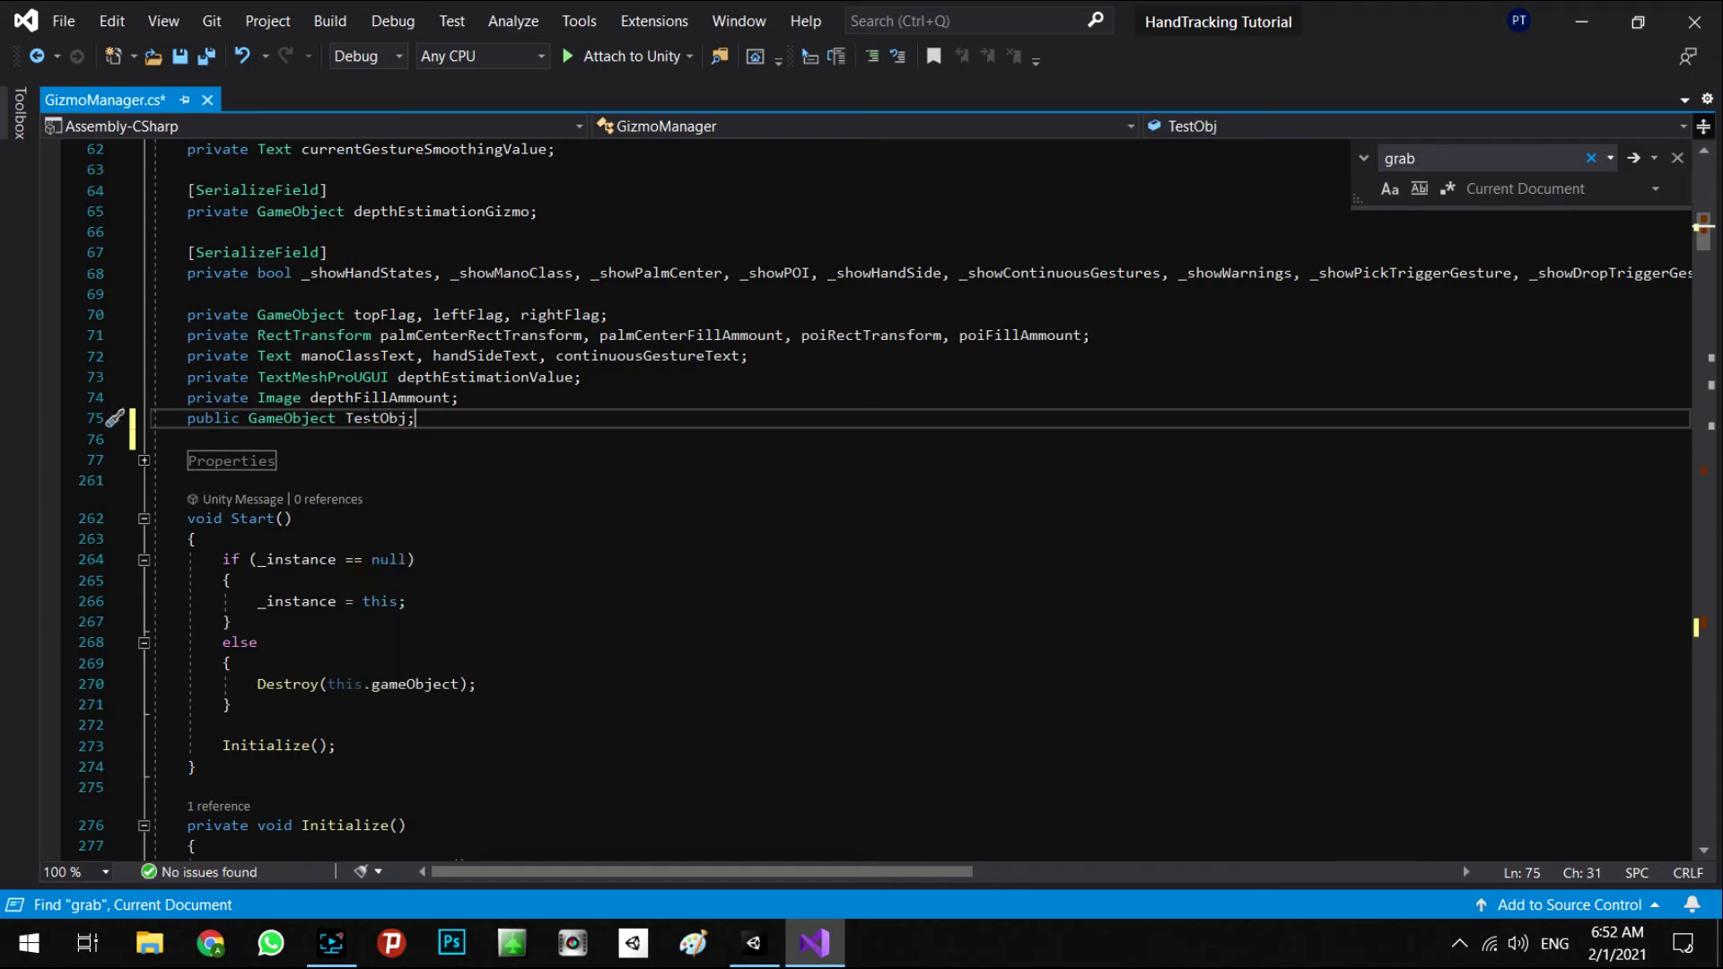
double_click(370, 418)
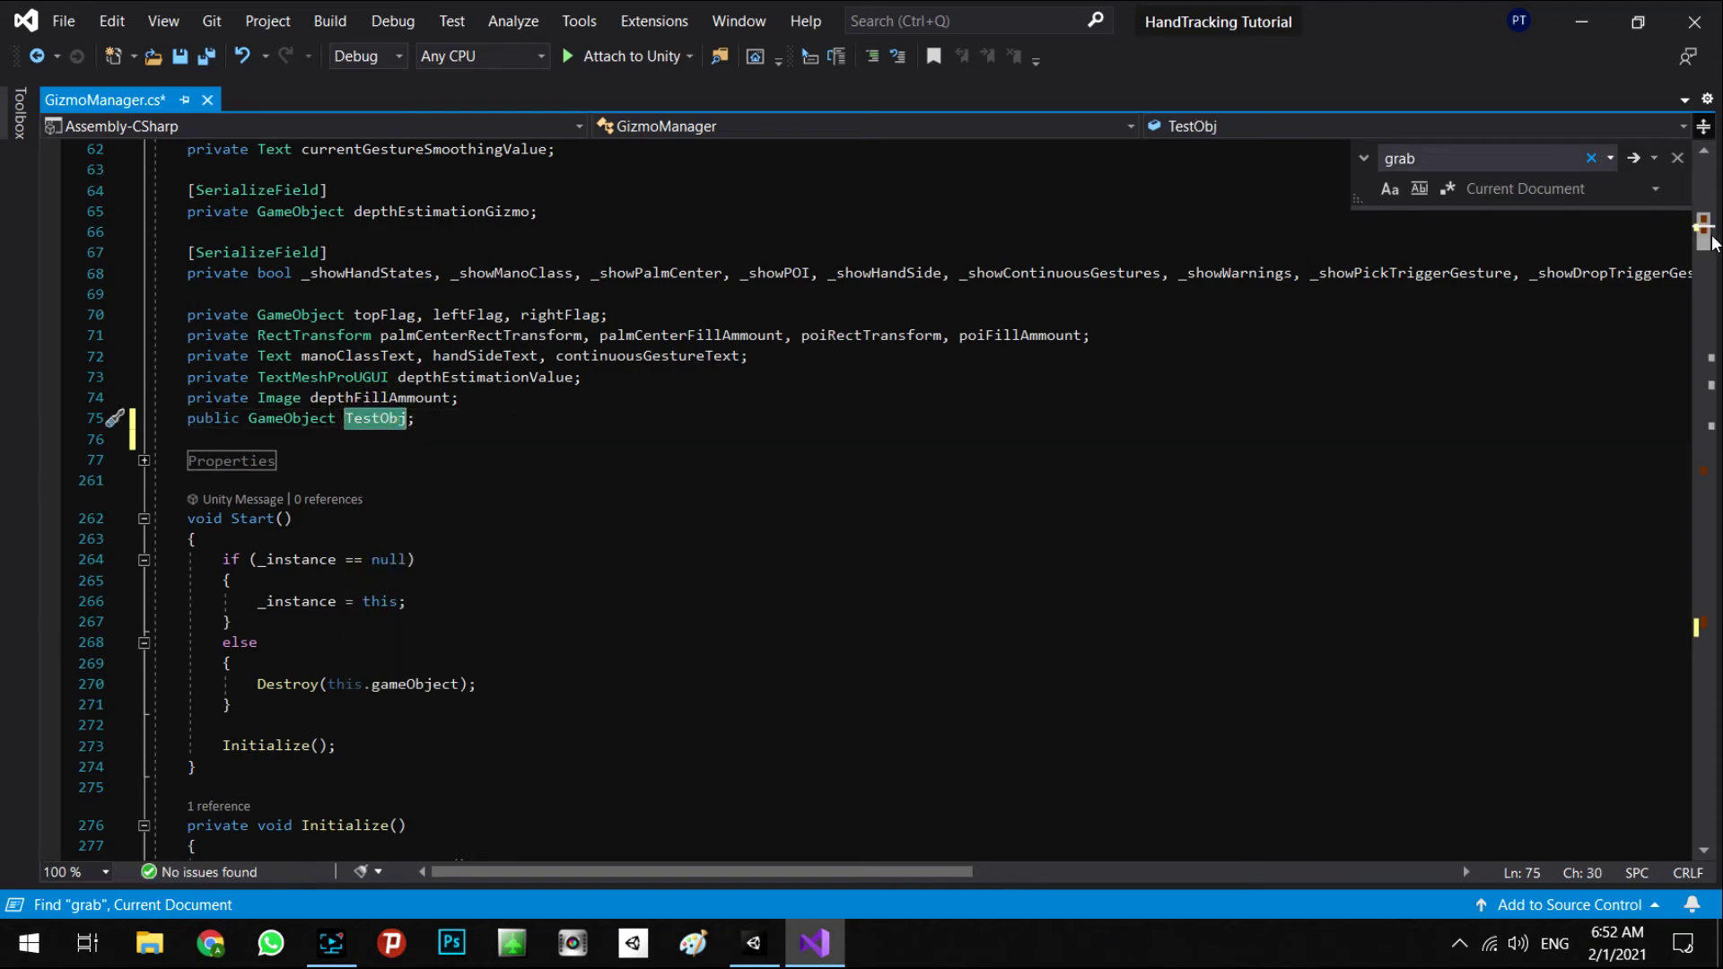
left_click_drag(1703, 231, 1702, 625)
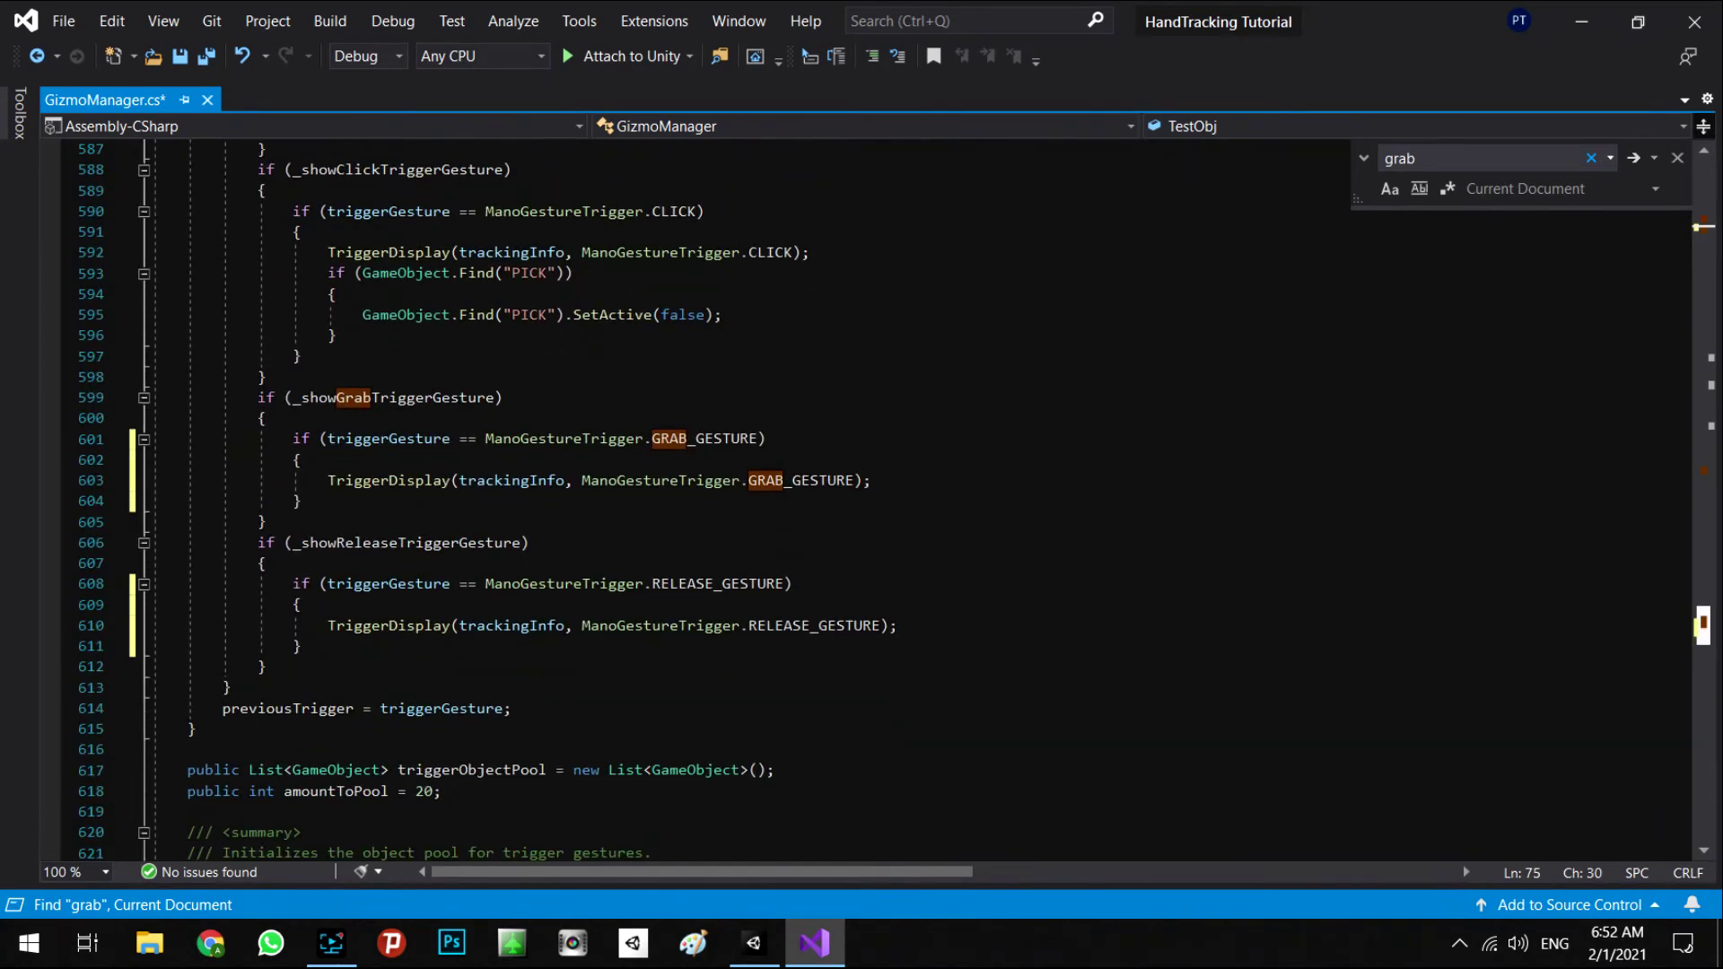
Step: In the grab block, set TestObj.GetComponent<Renderer>().material.color to Color.red
left_click(891, 480)
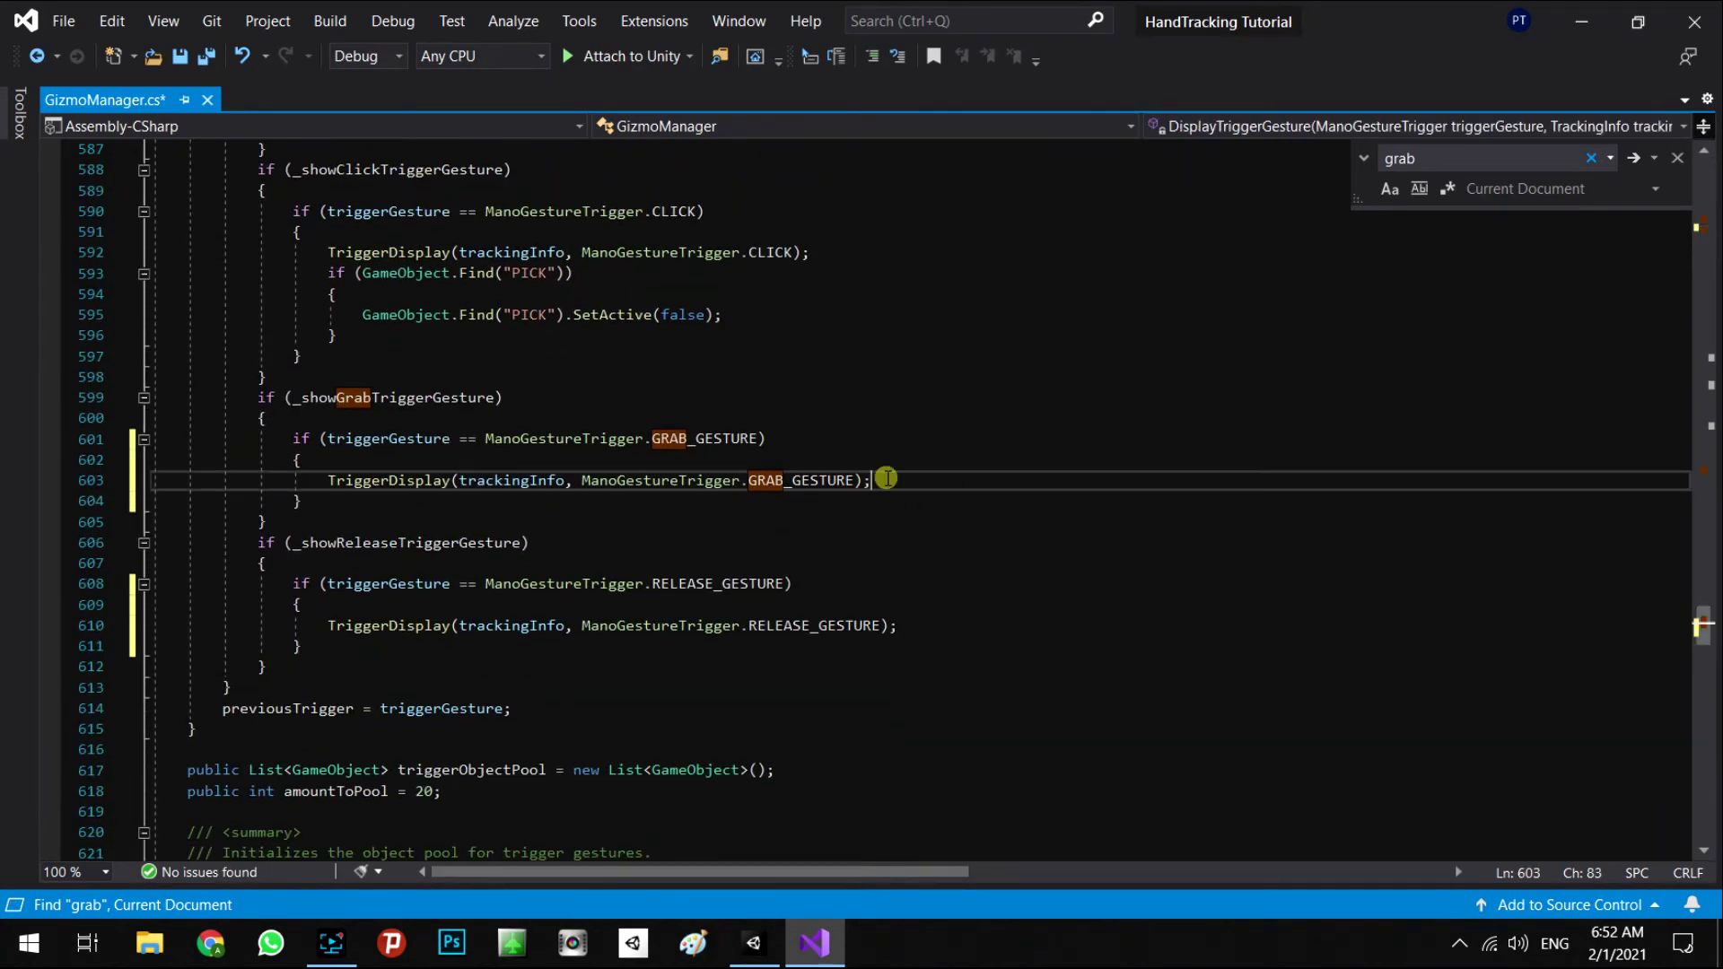
key("Return")
type("test")
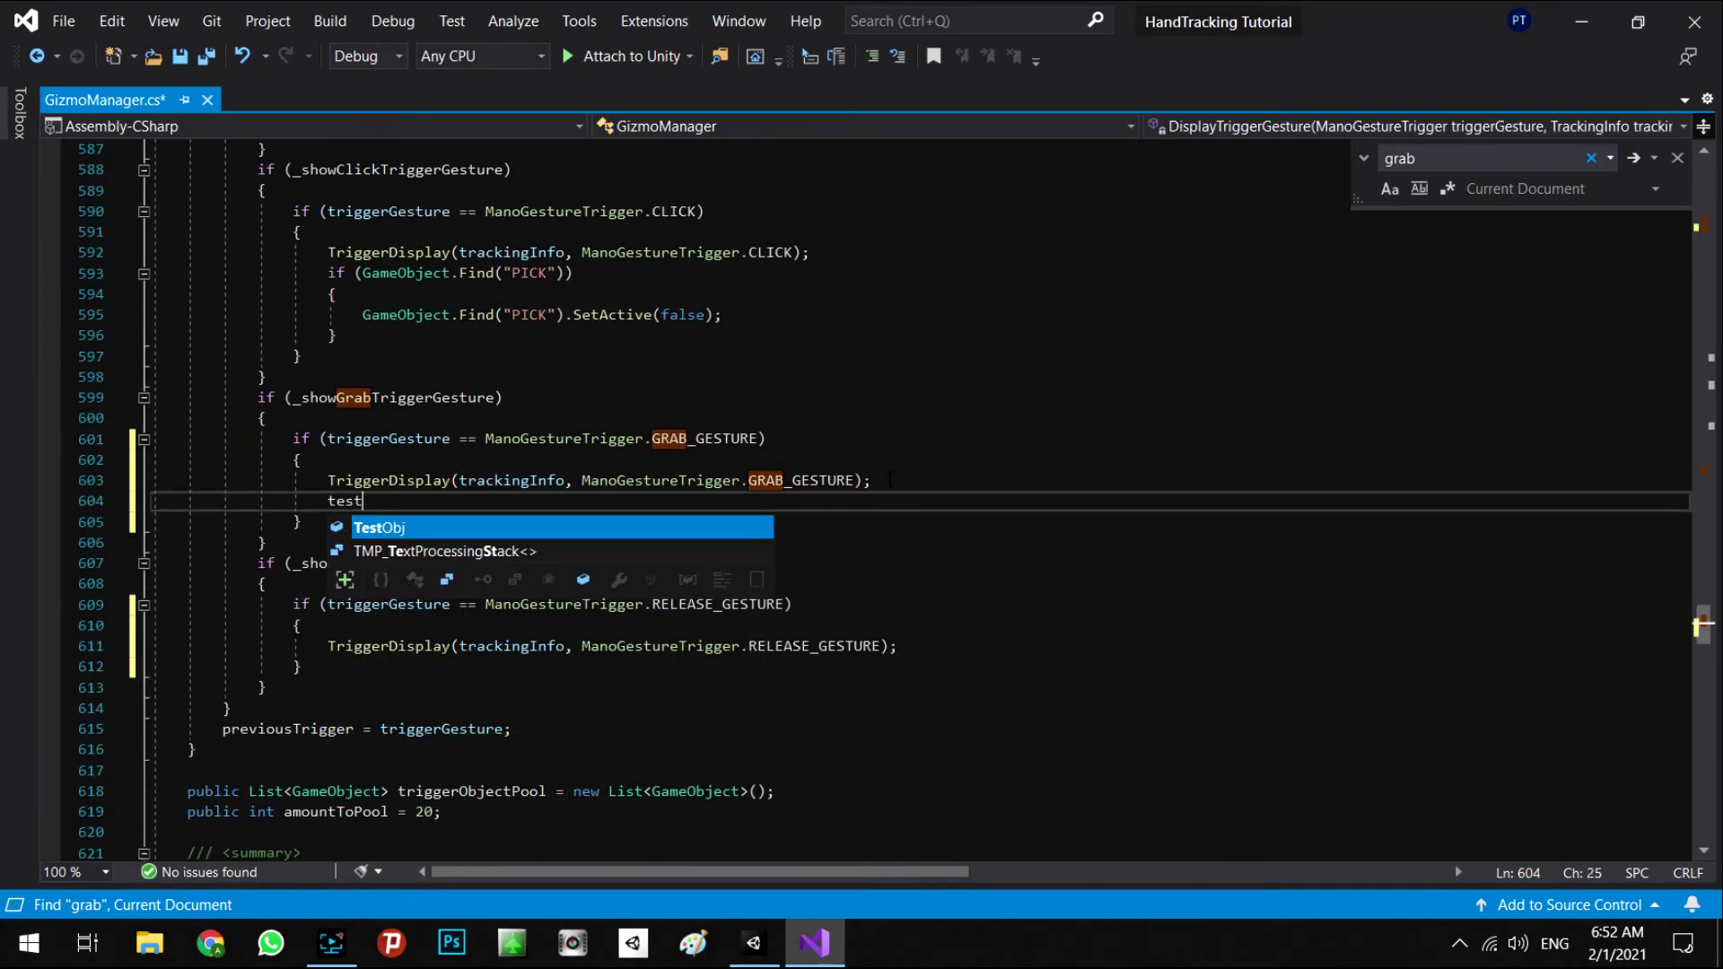
type("Obj.get")
key("Tab")
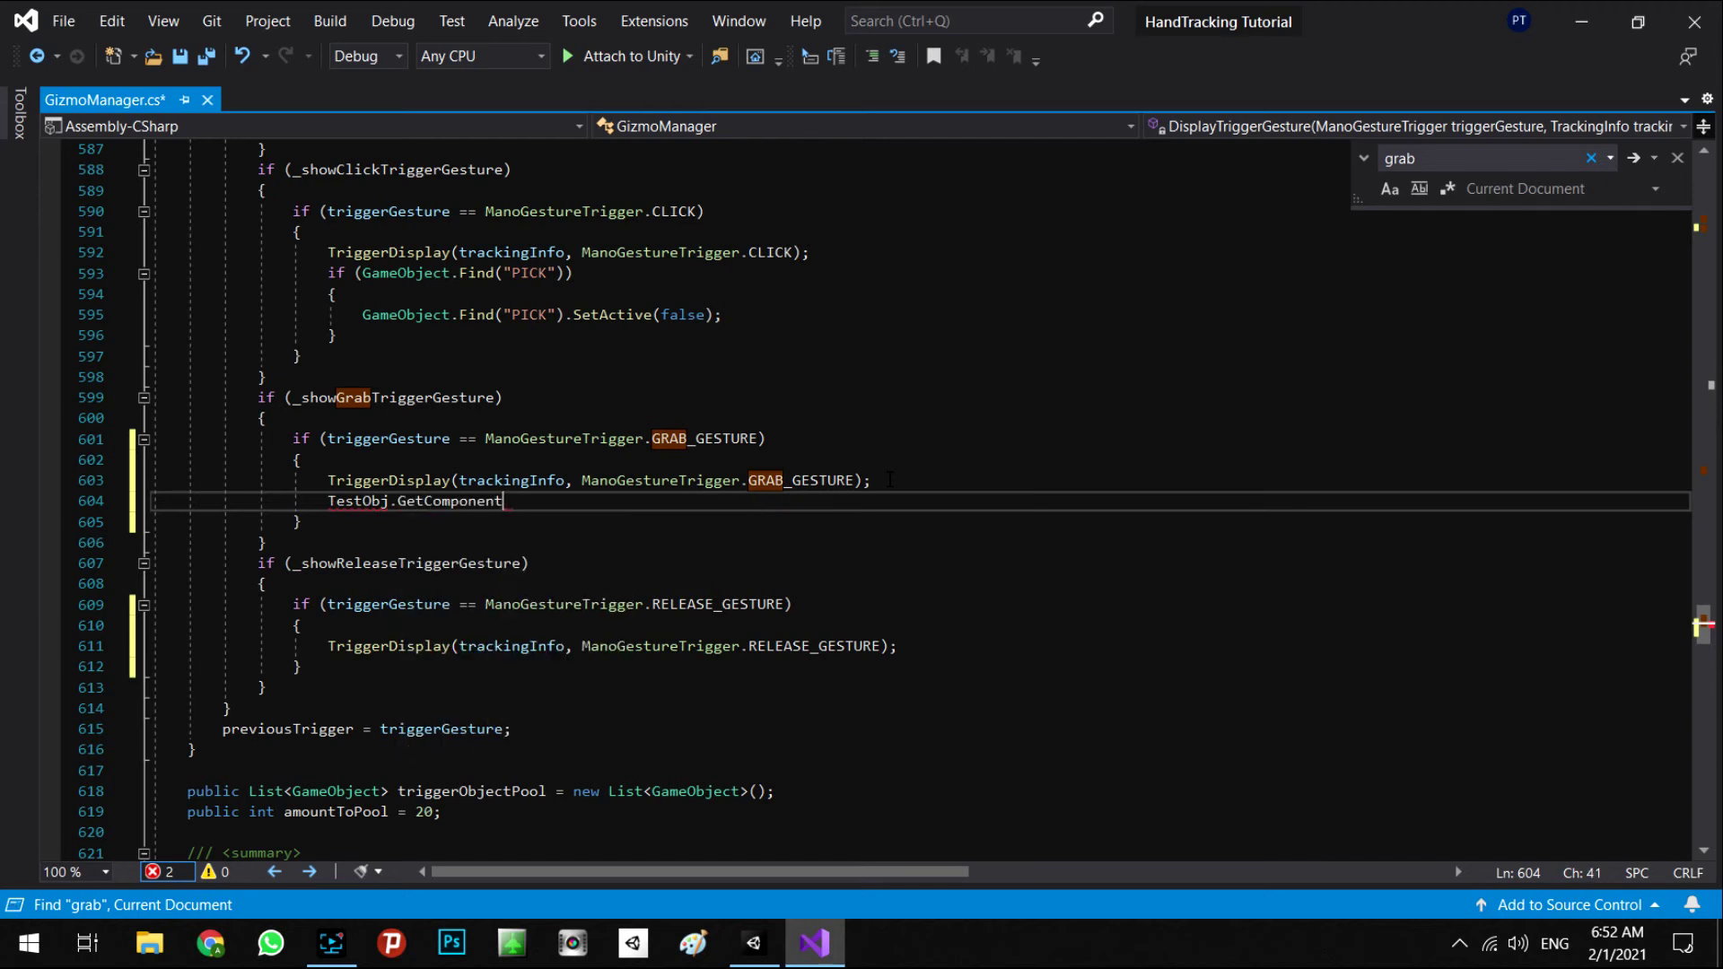
type("<re")
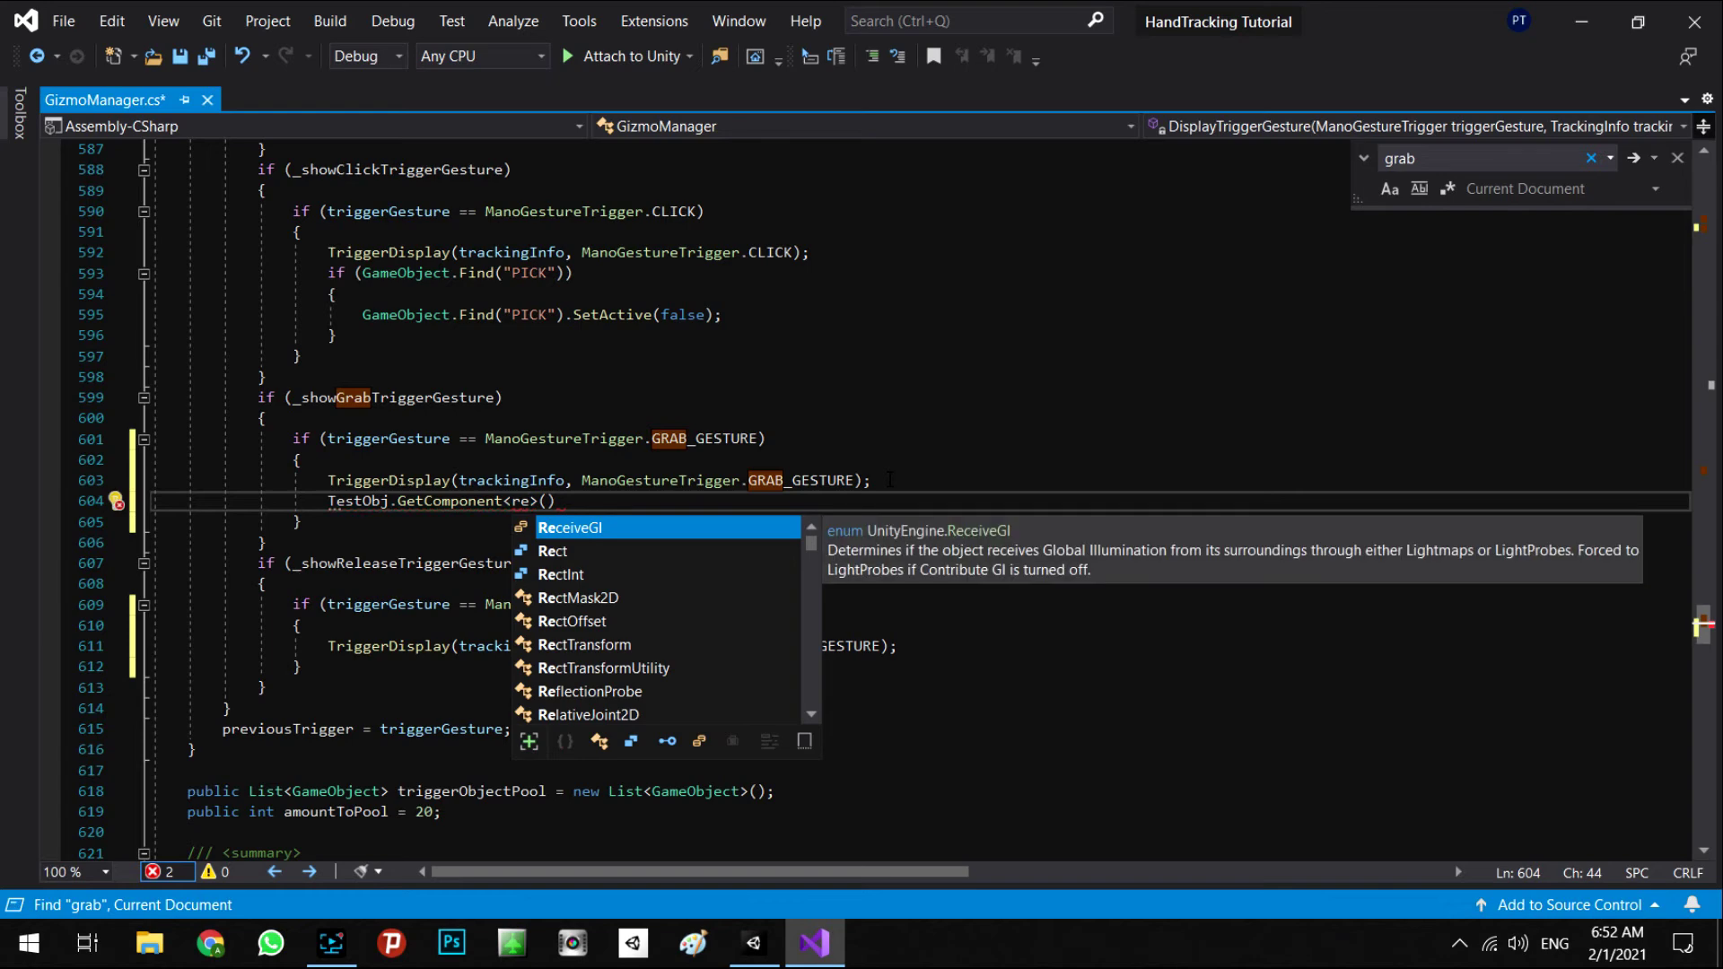
type("nderer>")
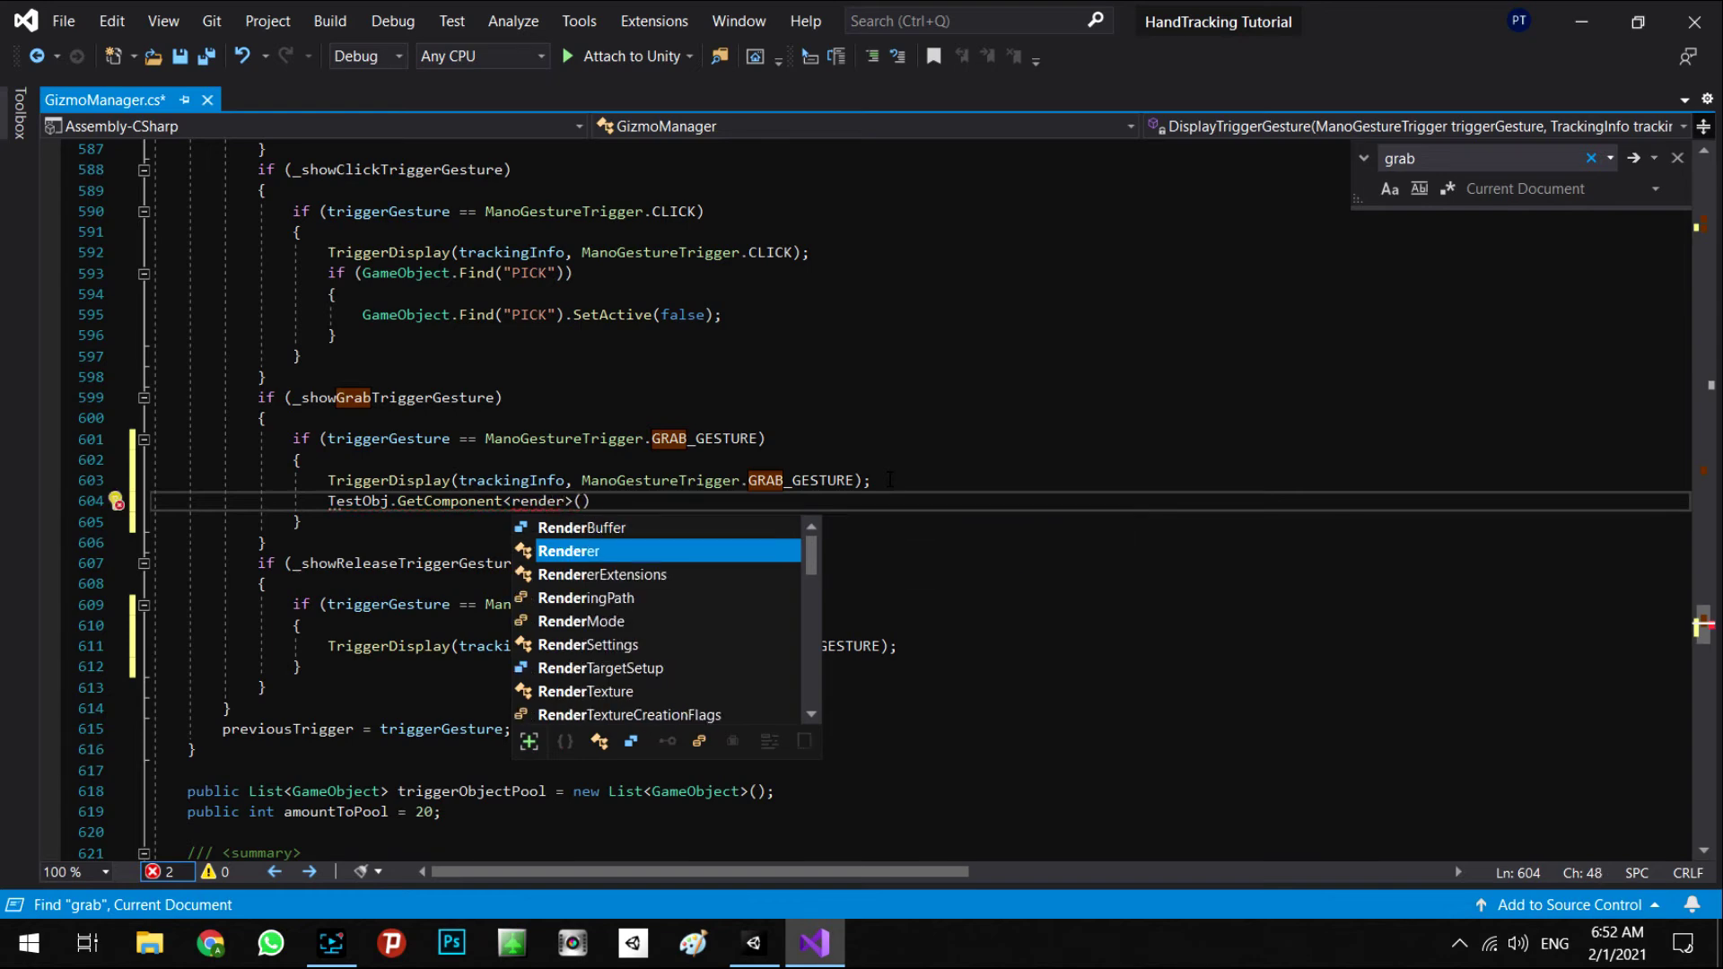
key("End")
type(".m")
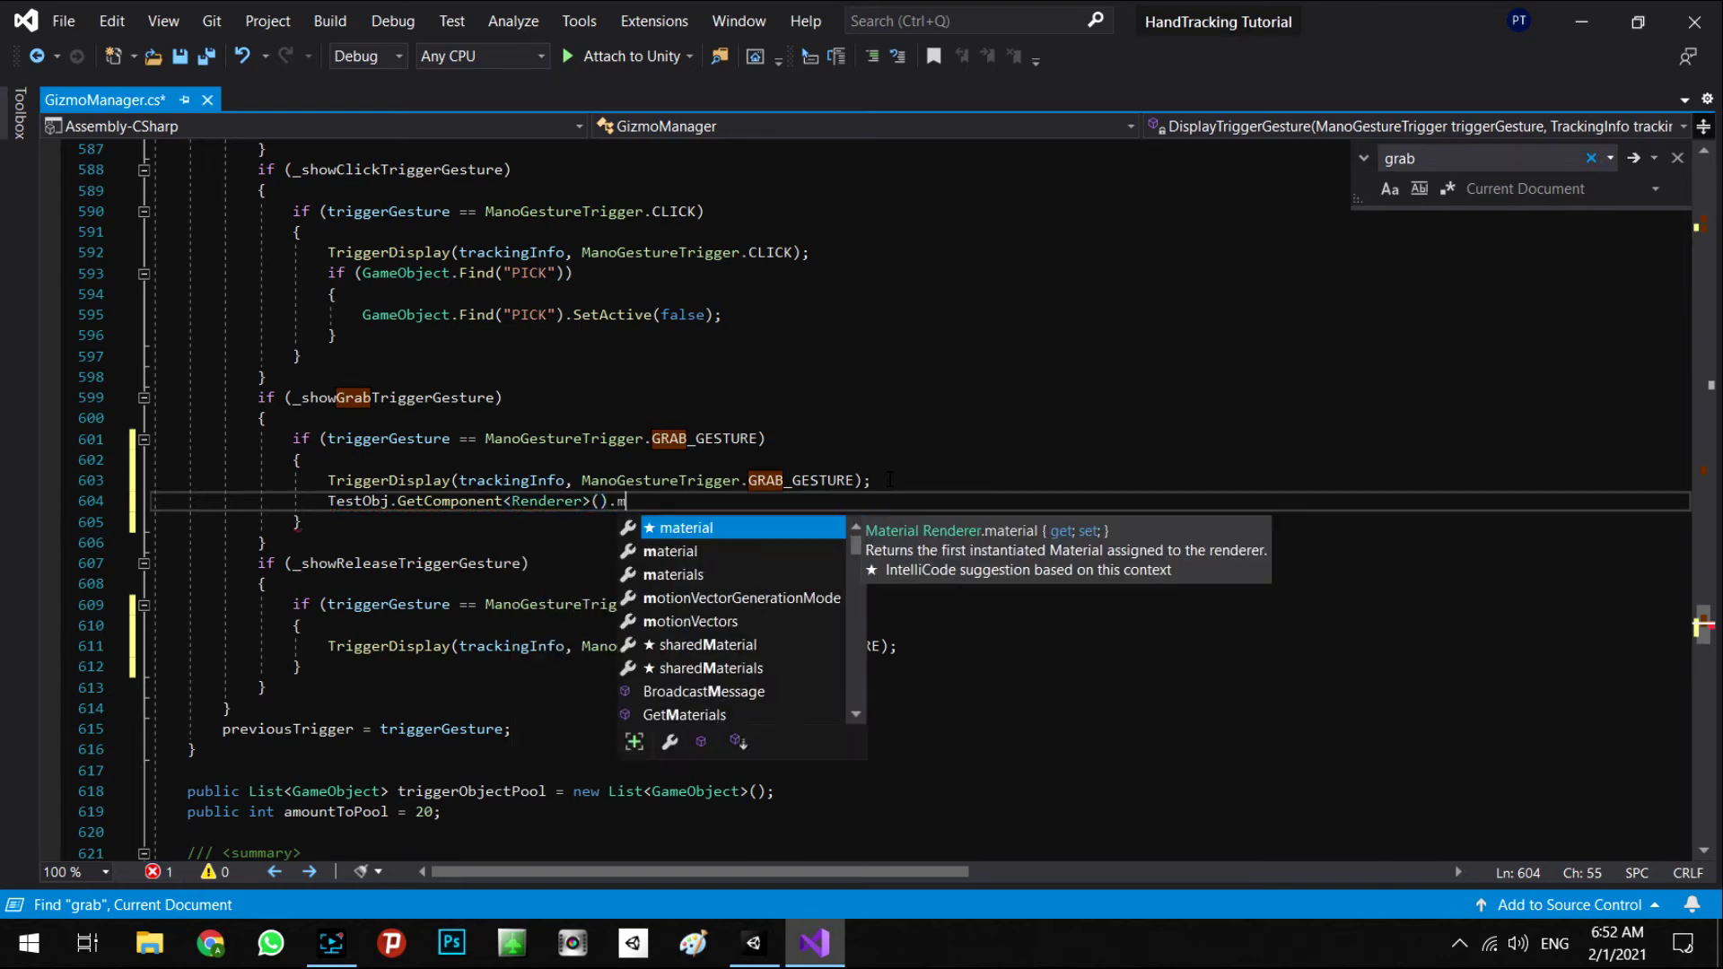
type("aterial.")
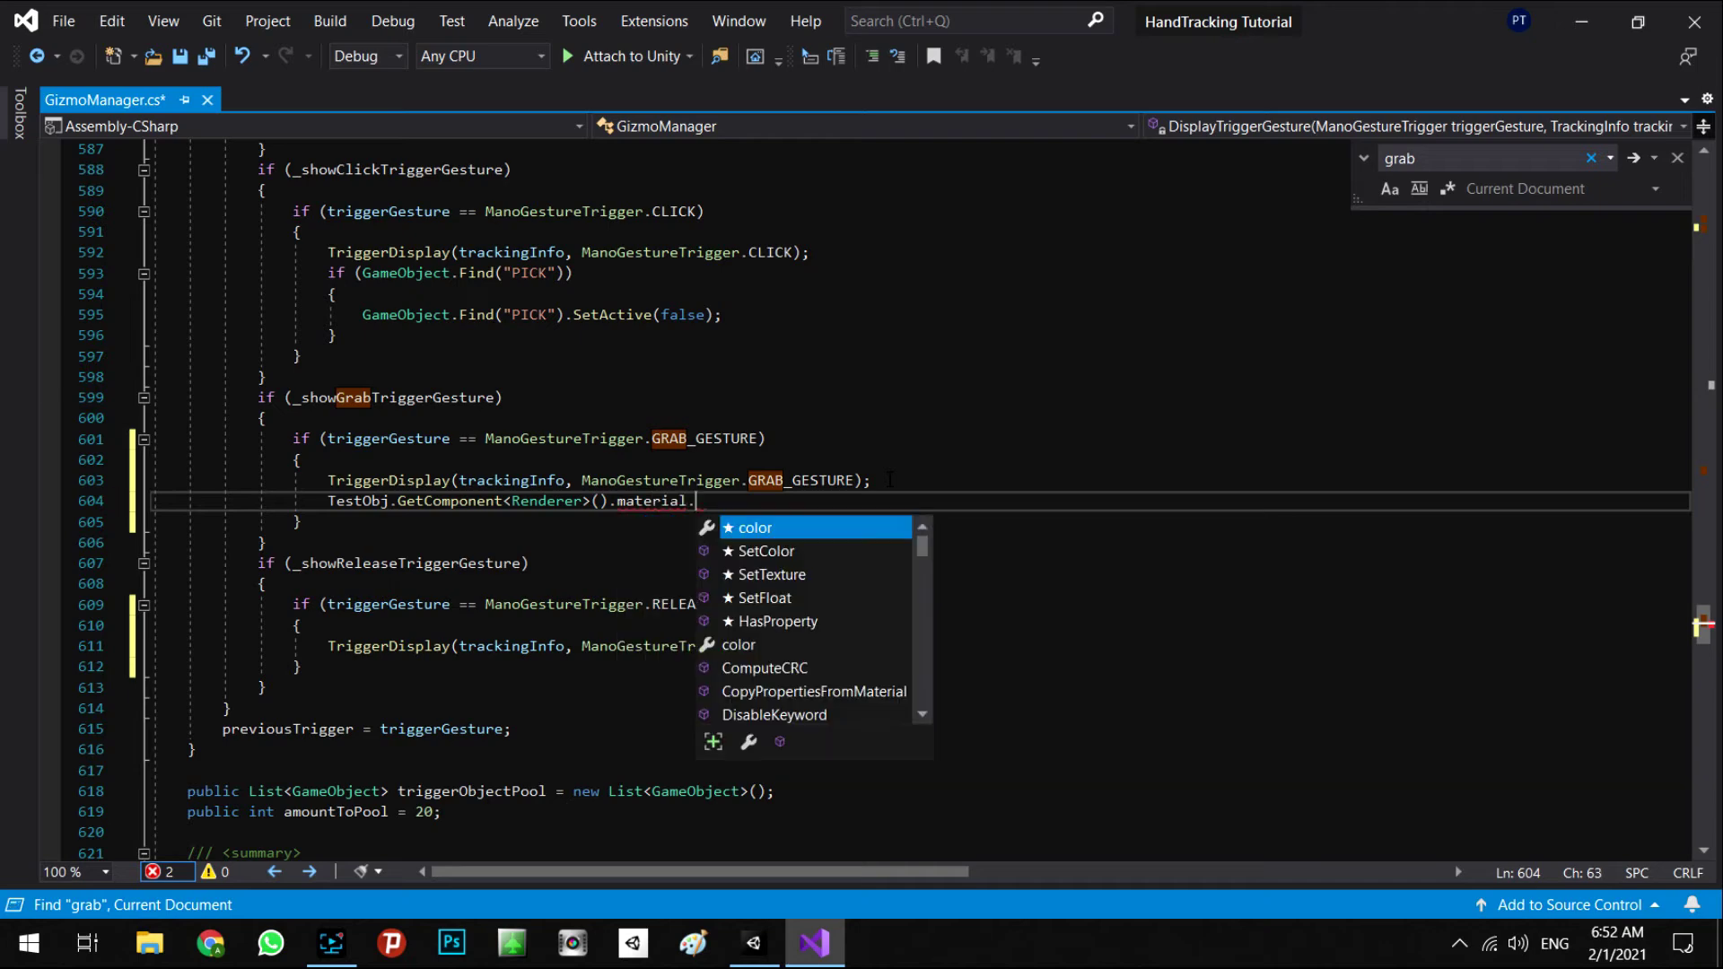
type("color = Color")
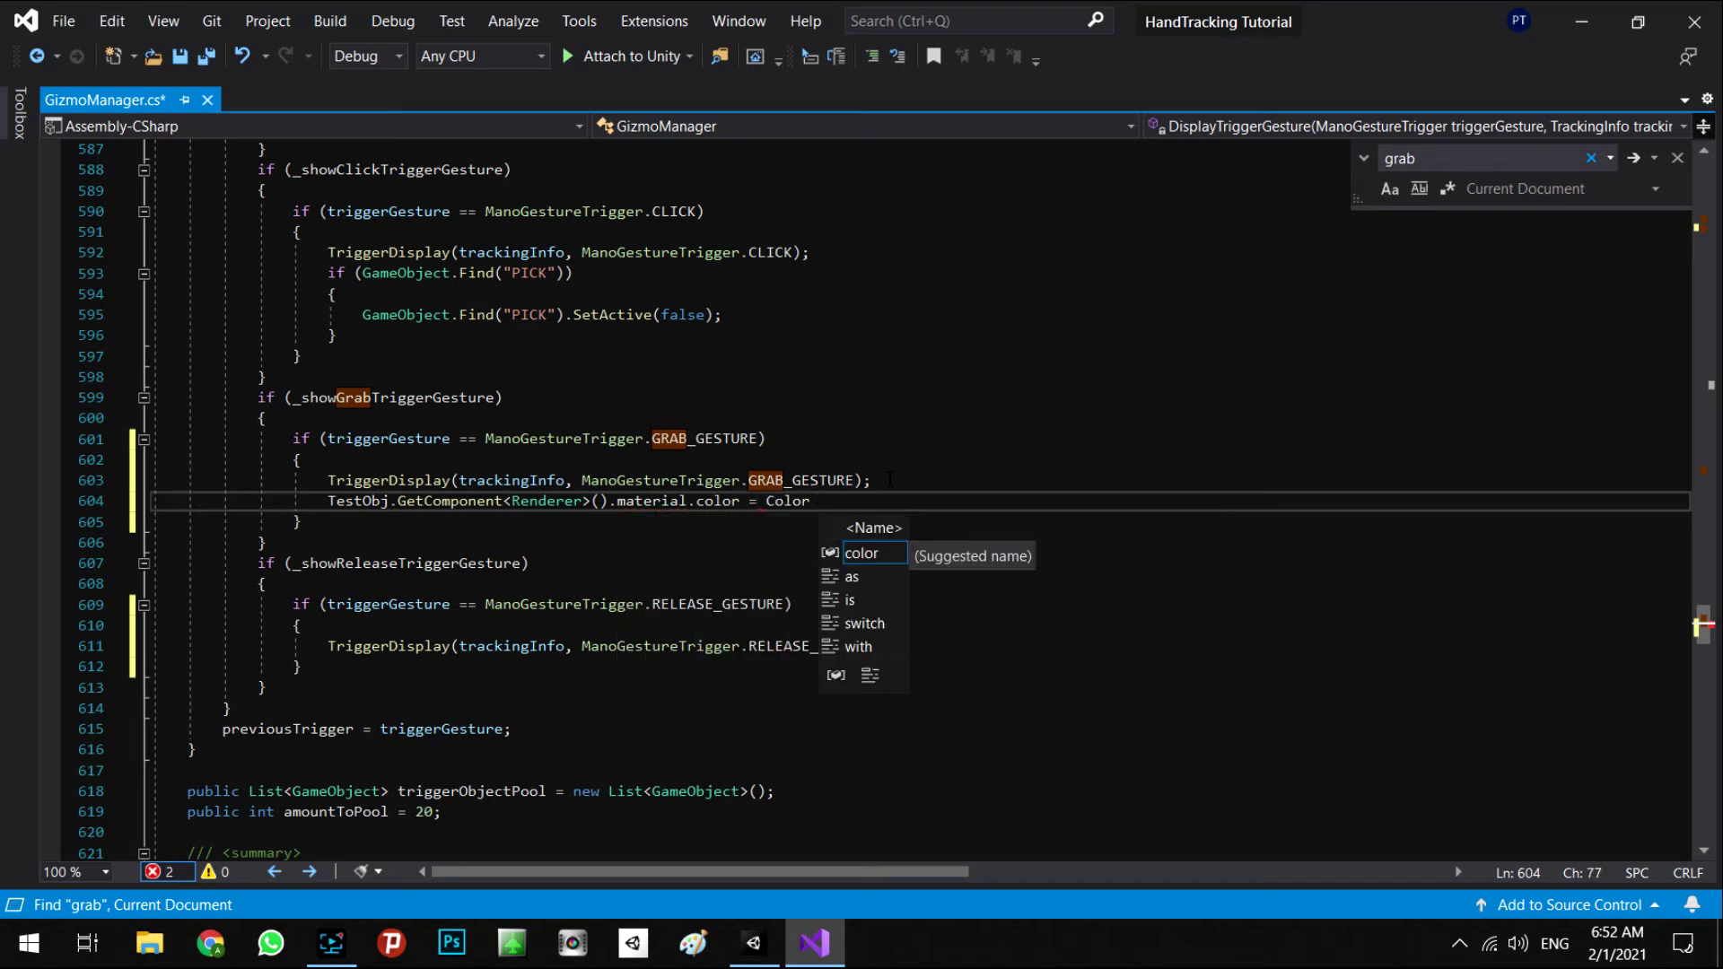
key("BackSpace")
type(".Red;")
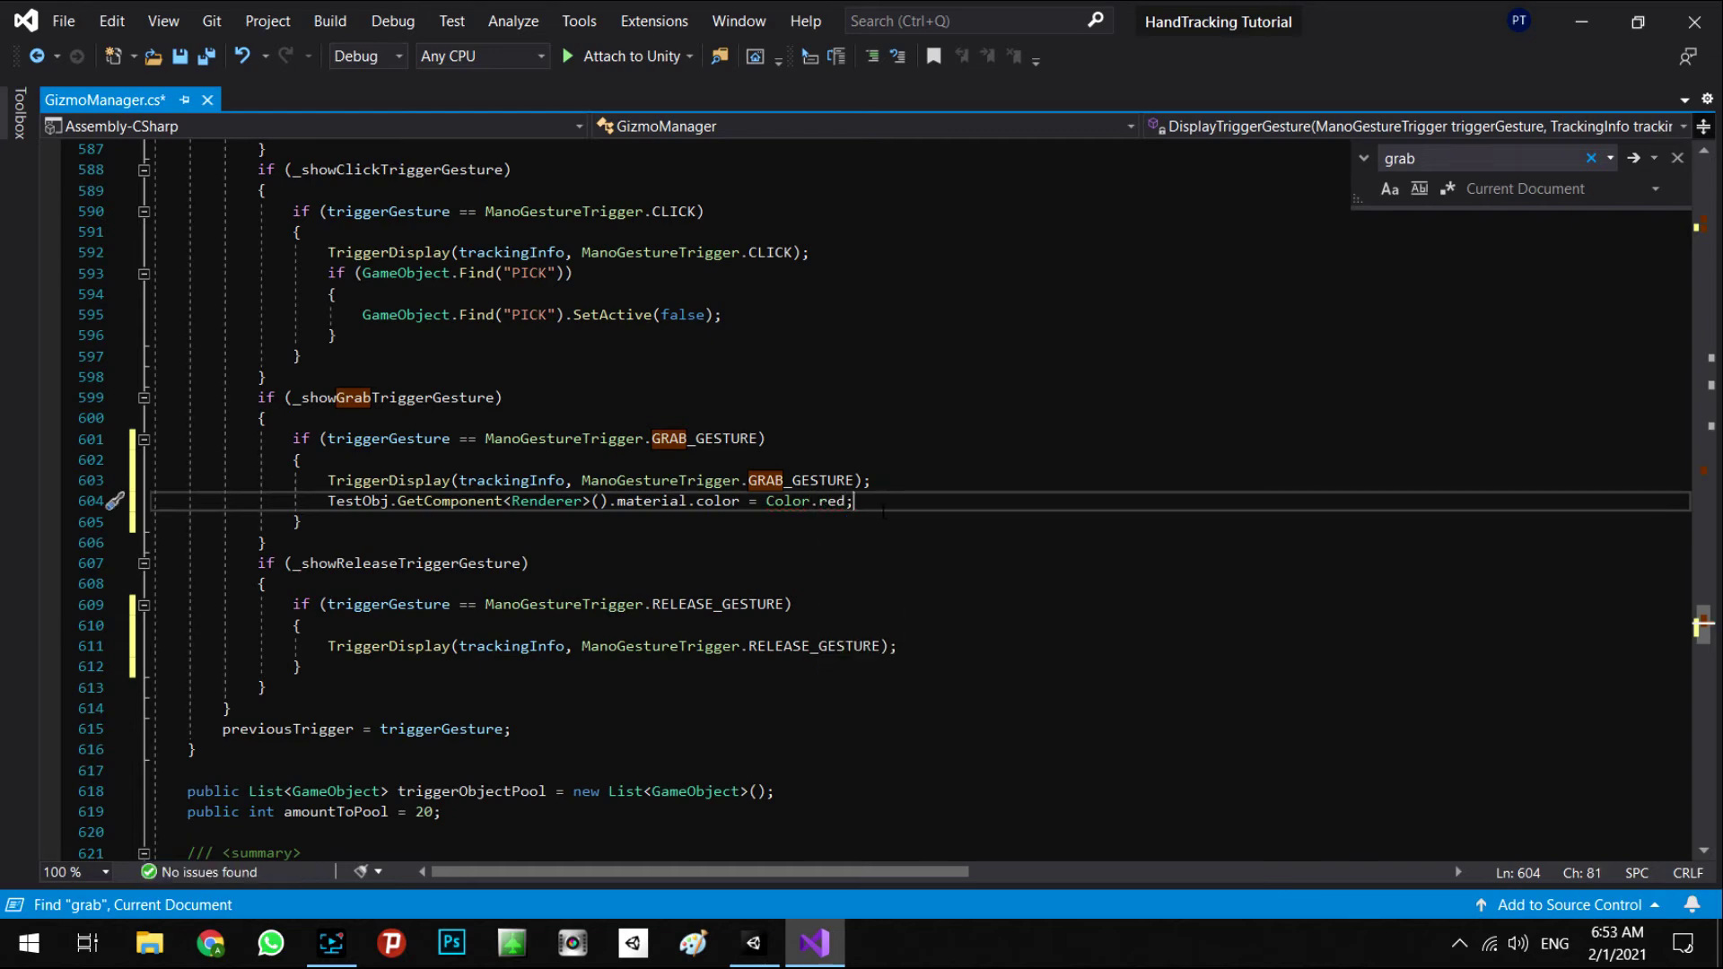
Step: Copy the colour line into the release block with Color.white, and save GizmoManager.cs
left_click_drag(876, 503, 908, 486)
key("ctrl+c")
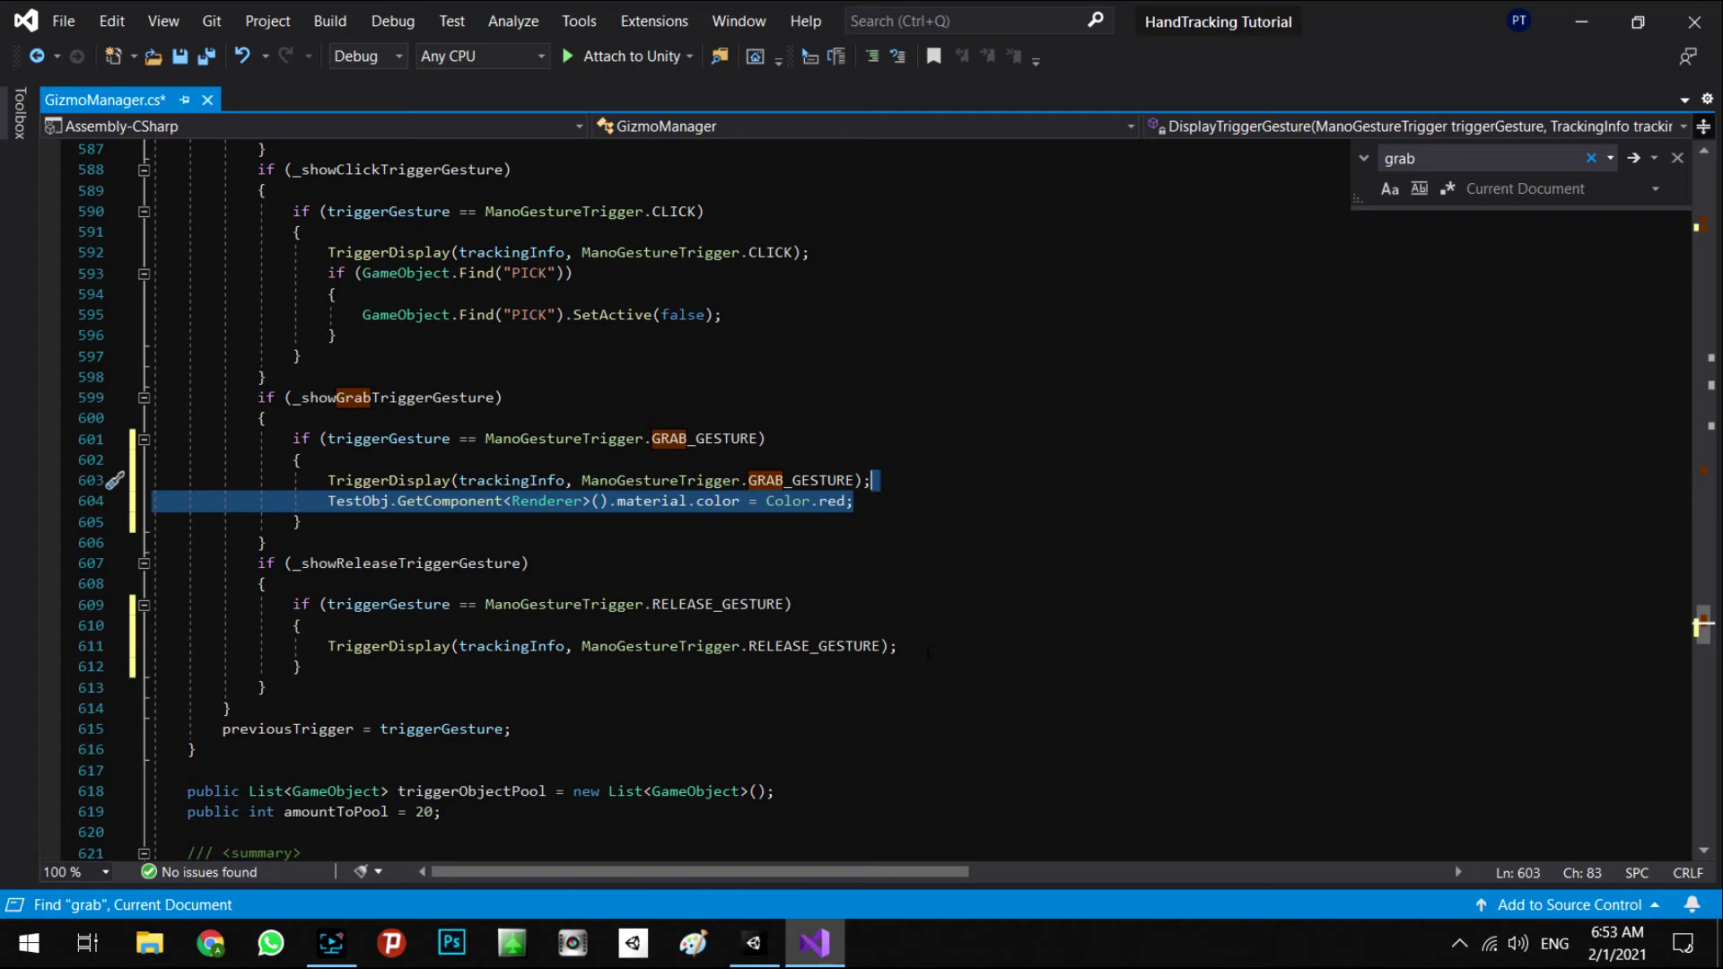
left_click(924, 646)
key("ctrl+v")
double_click(833, 667)
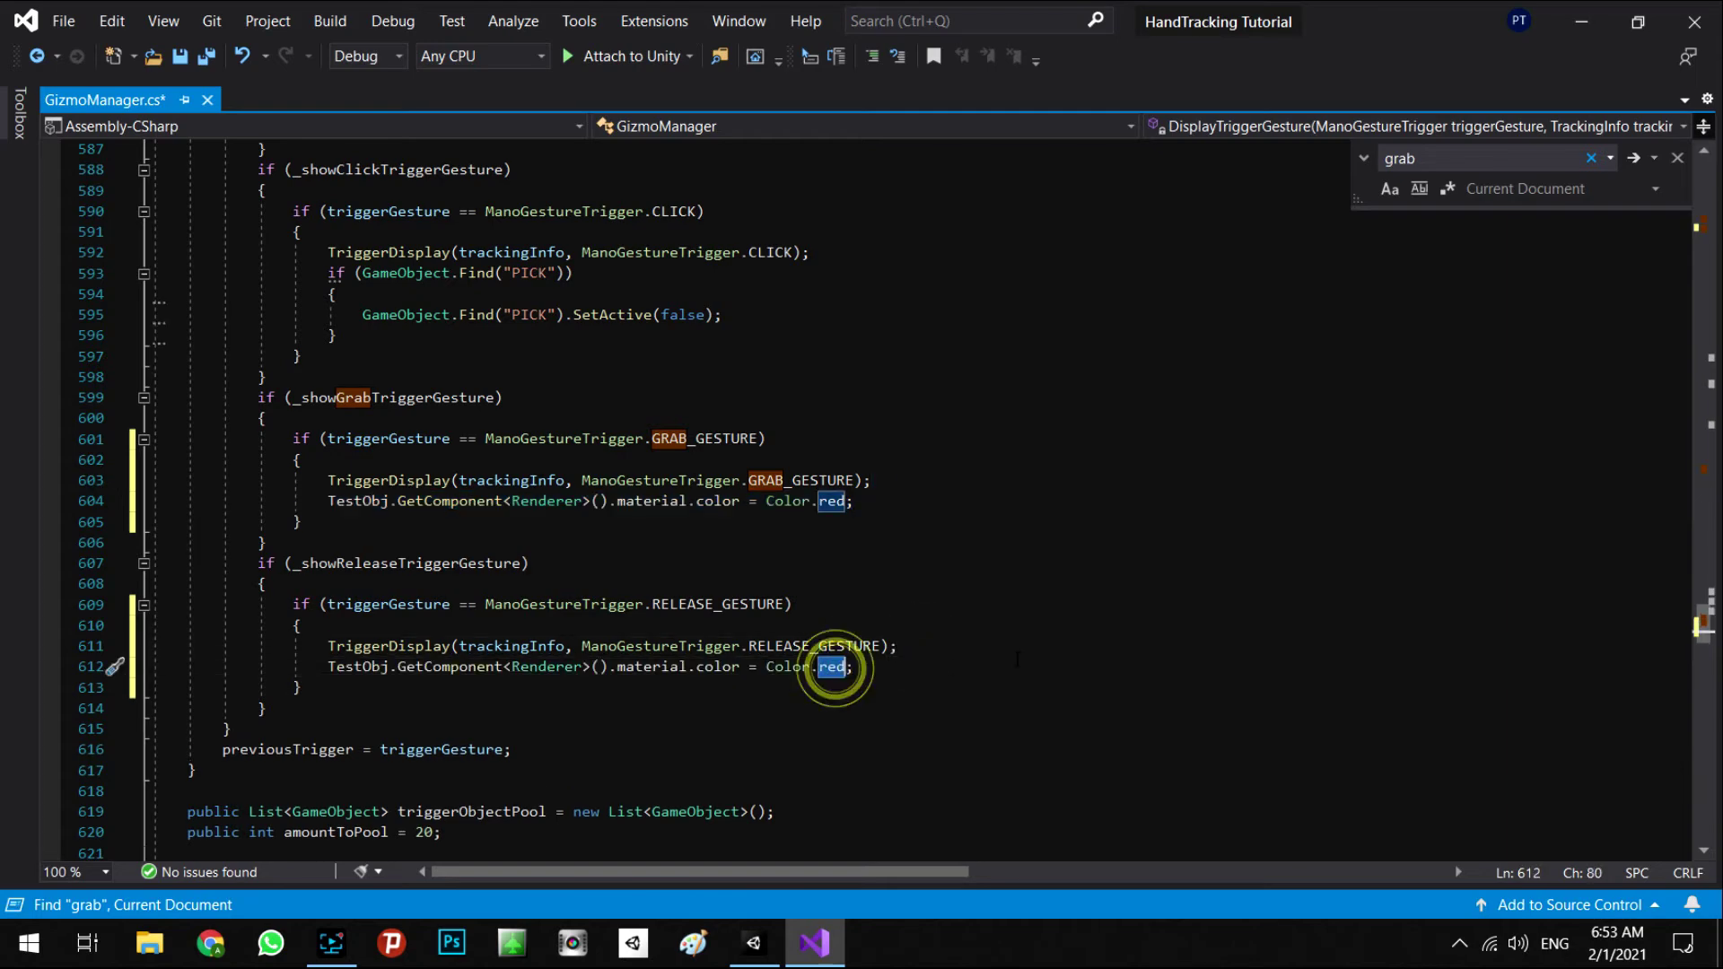
type("white")
key("Escape")
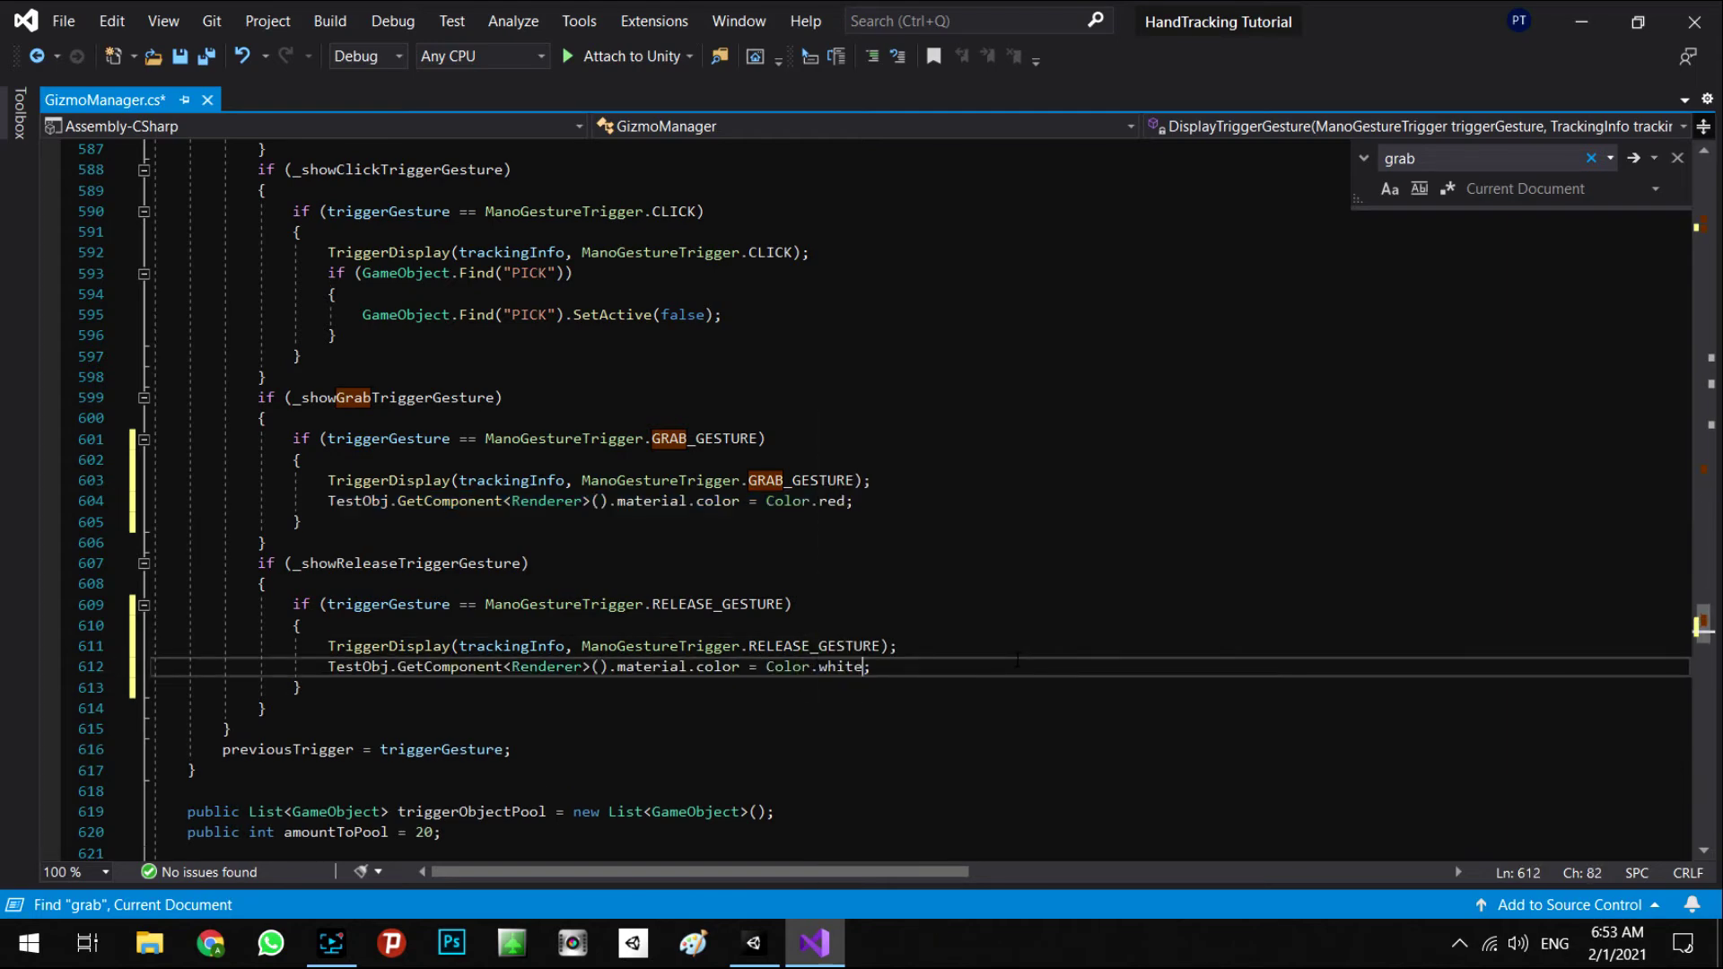
key("ctrl+s")
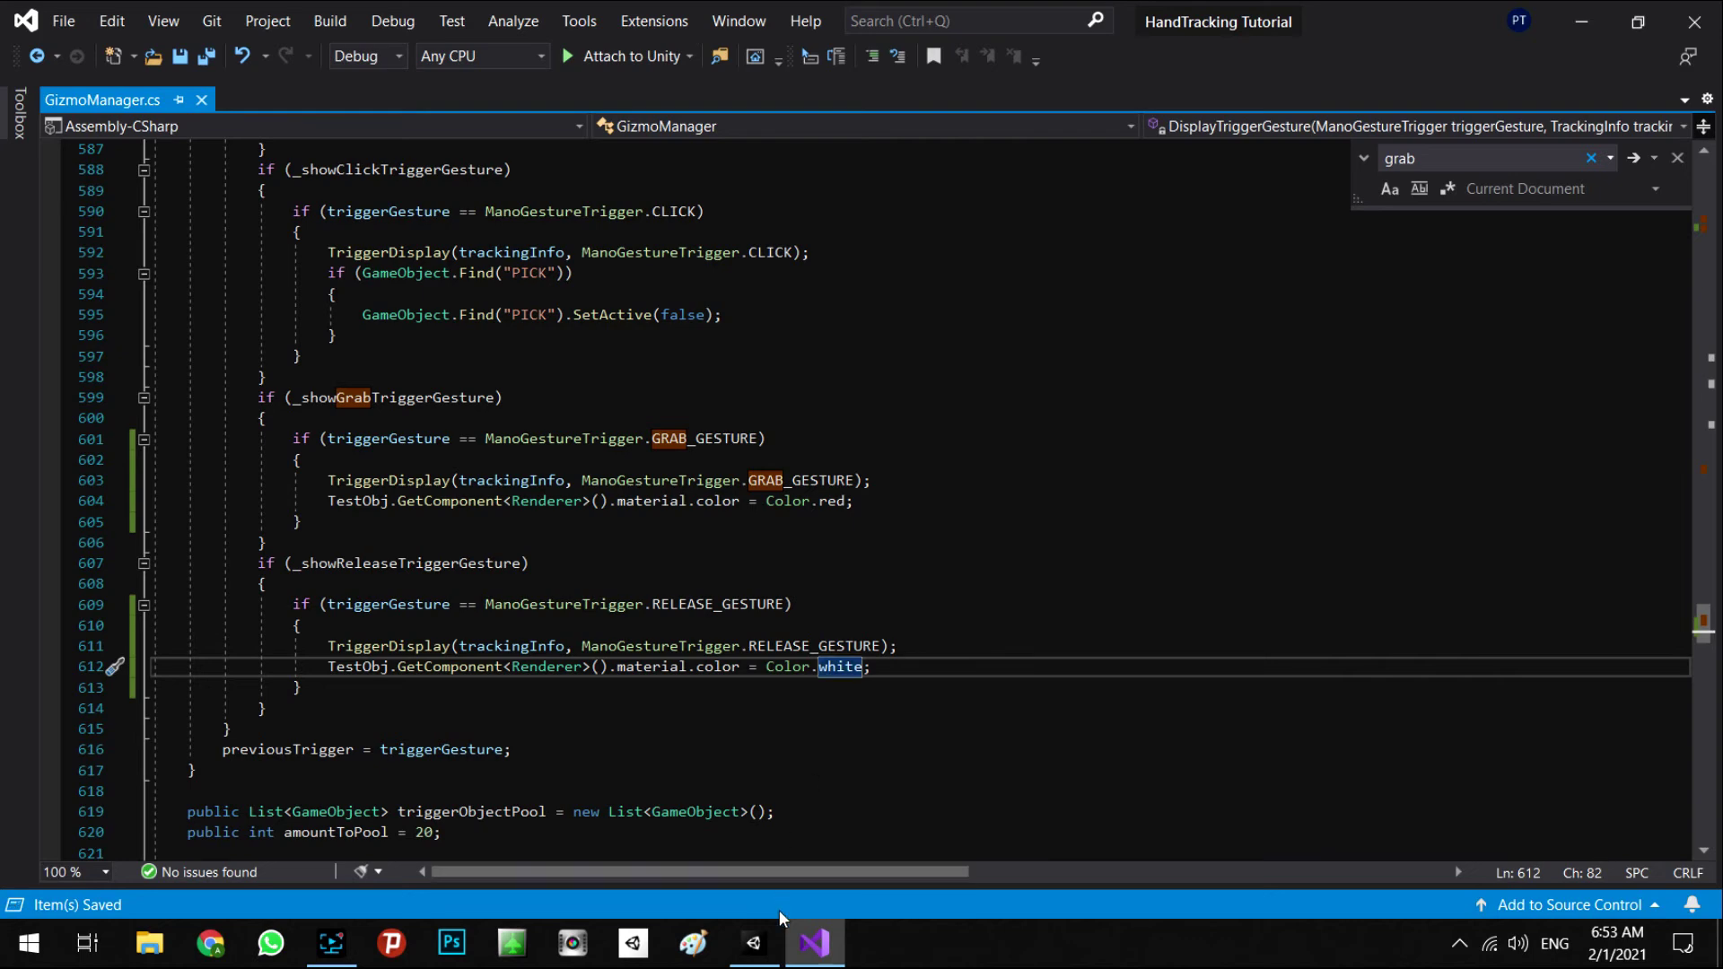
Step: Disable AR Cube (1) so it no longer shows in the scene
left_click(768, 943)
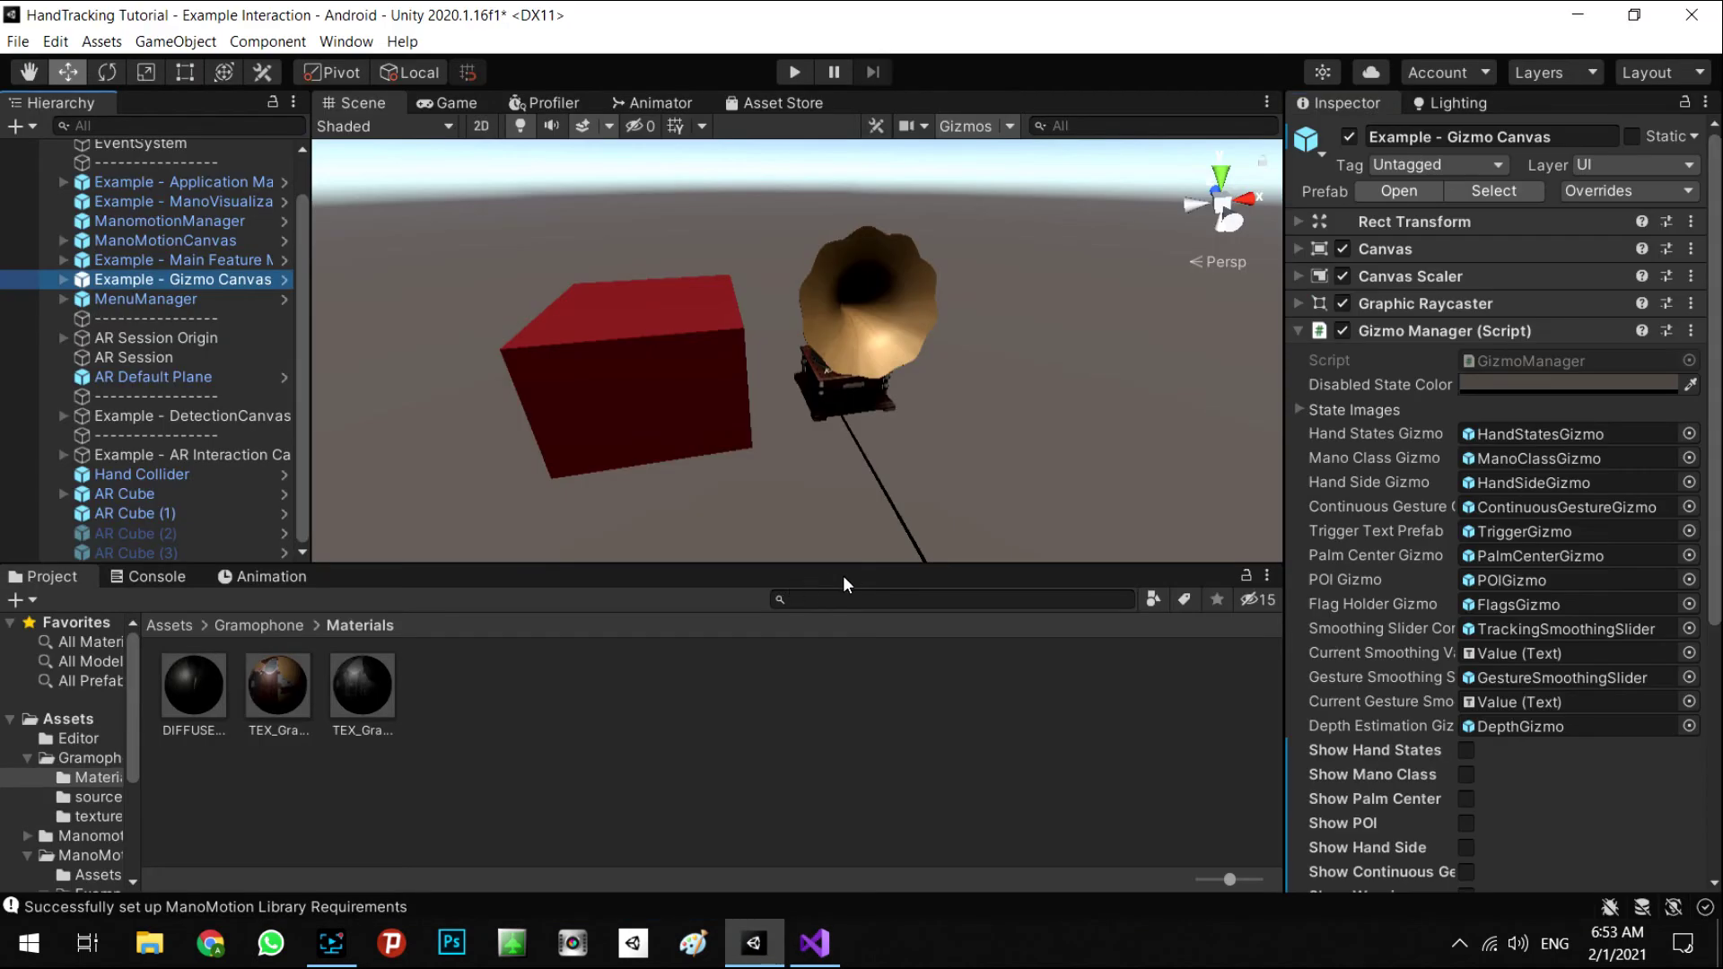
left_click(585, 316)
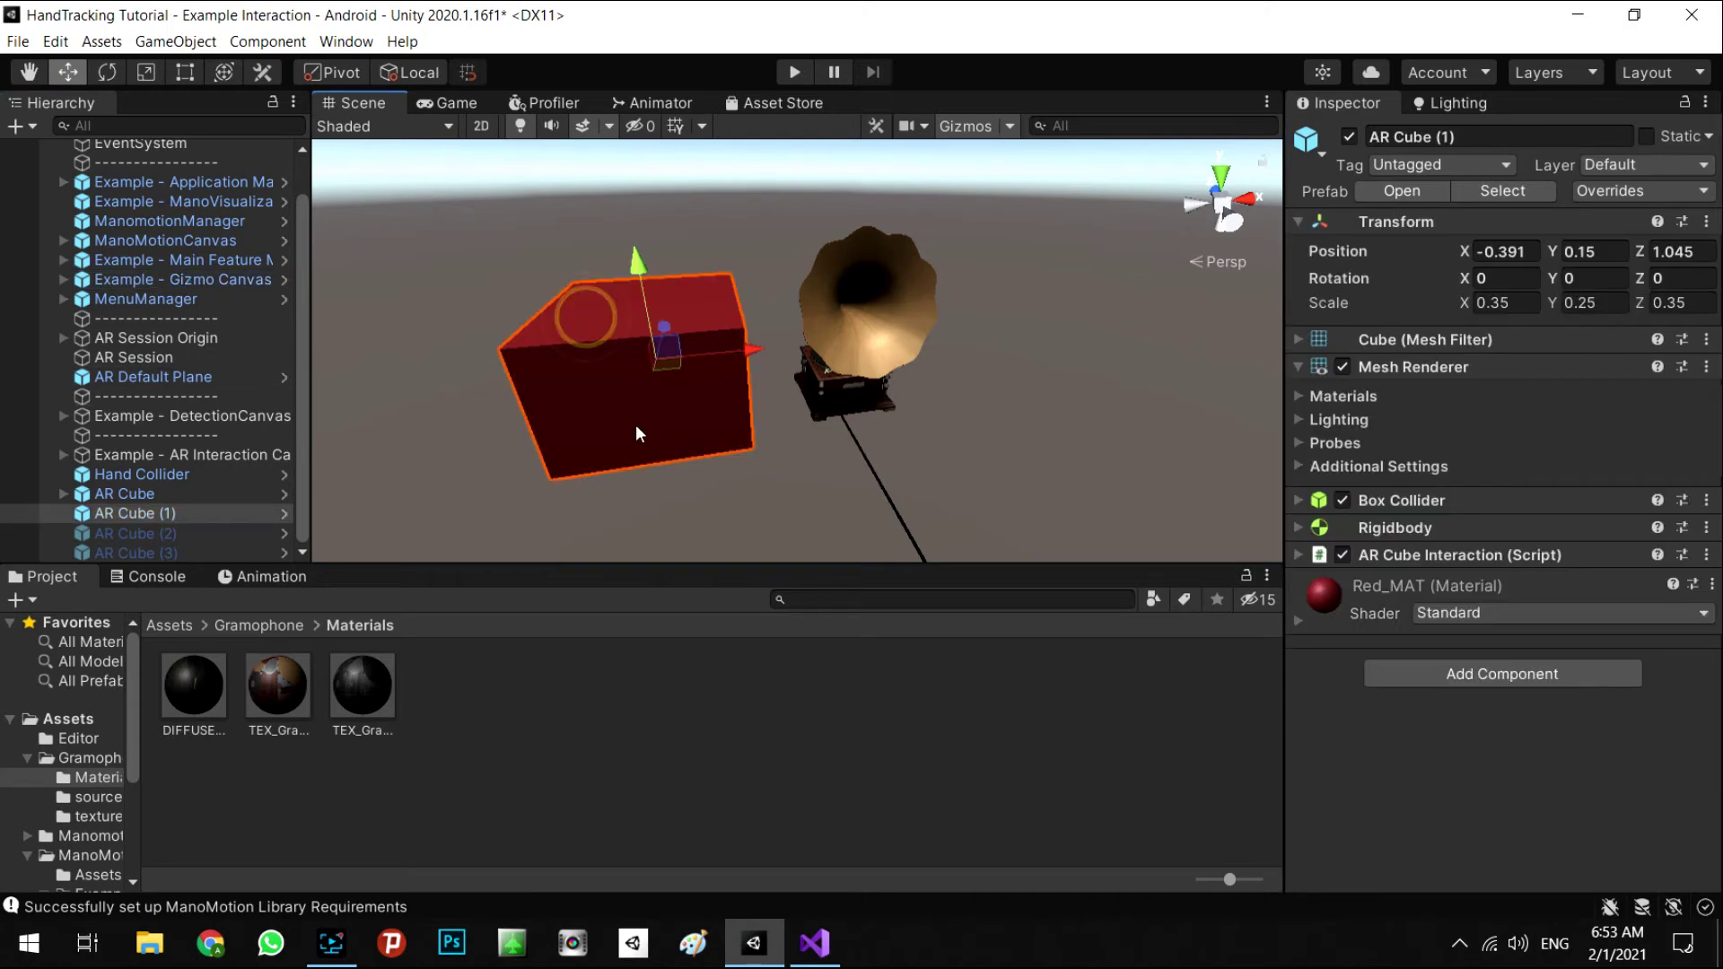
left_click(1349, 136)
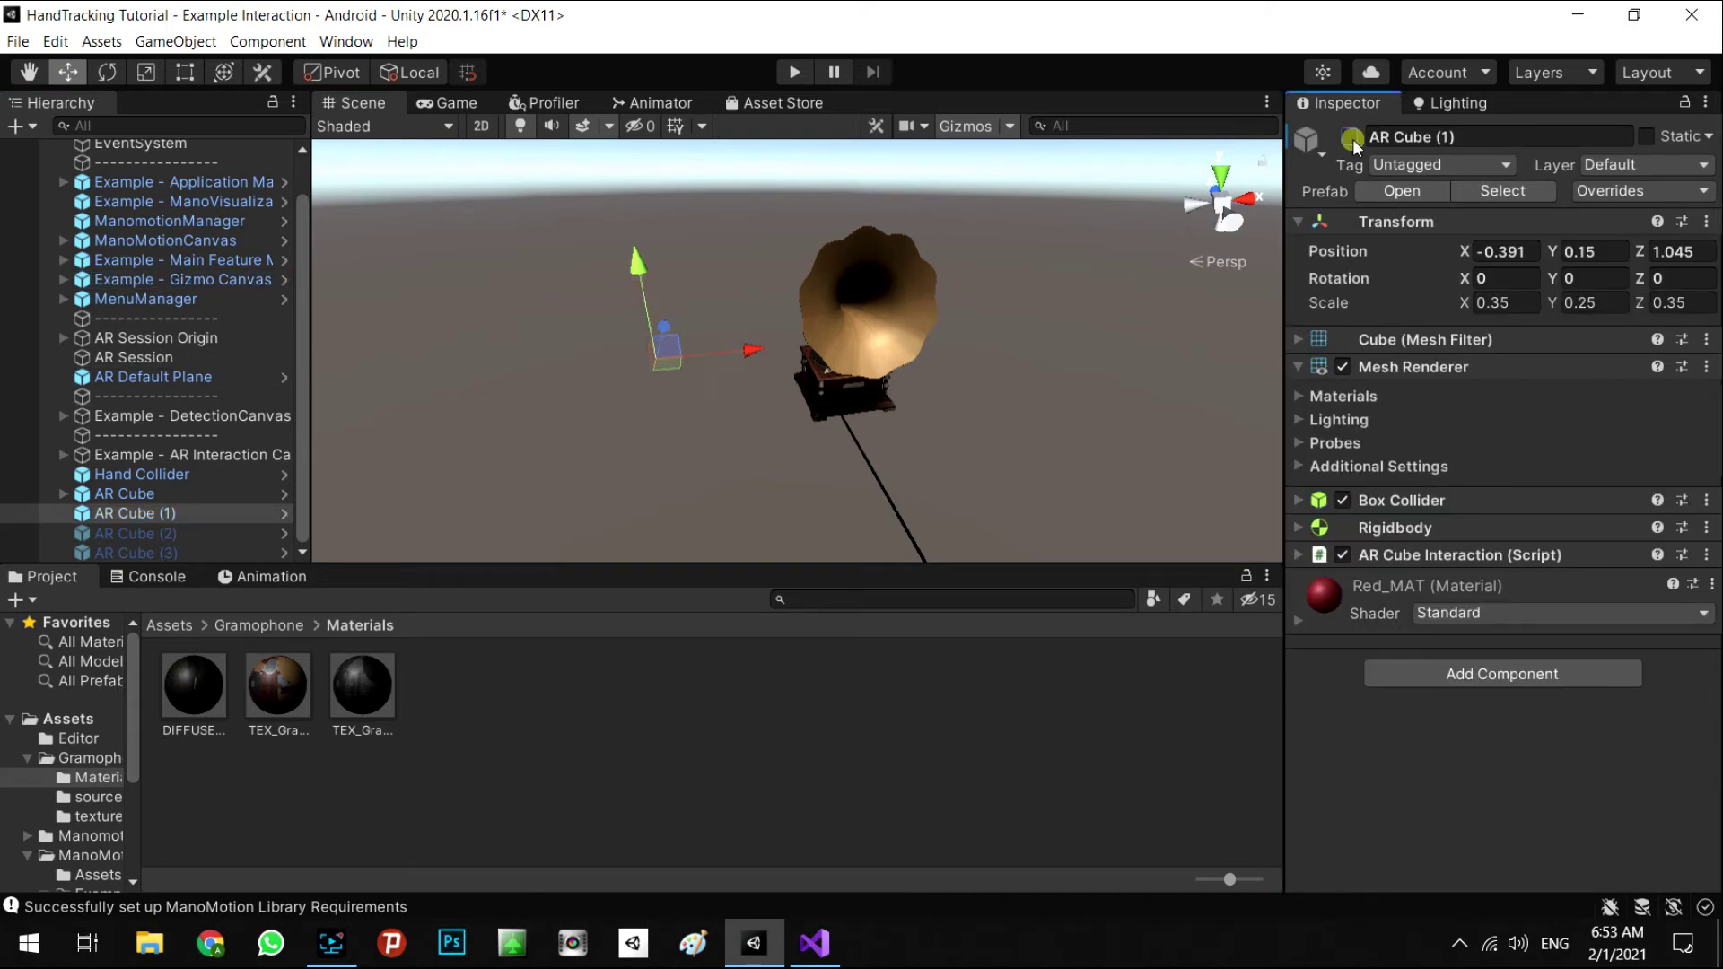
left_click(934, 709)
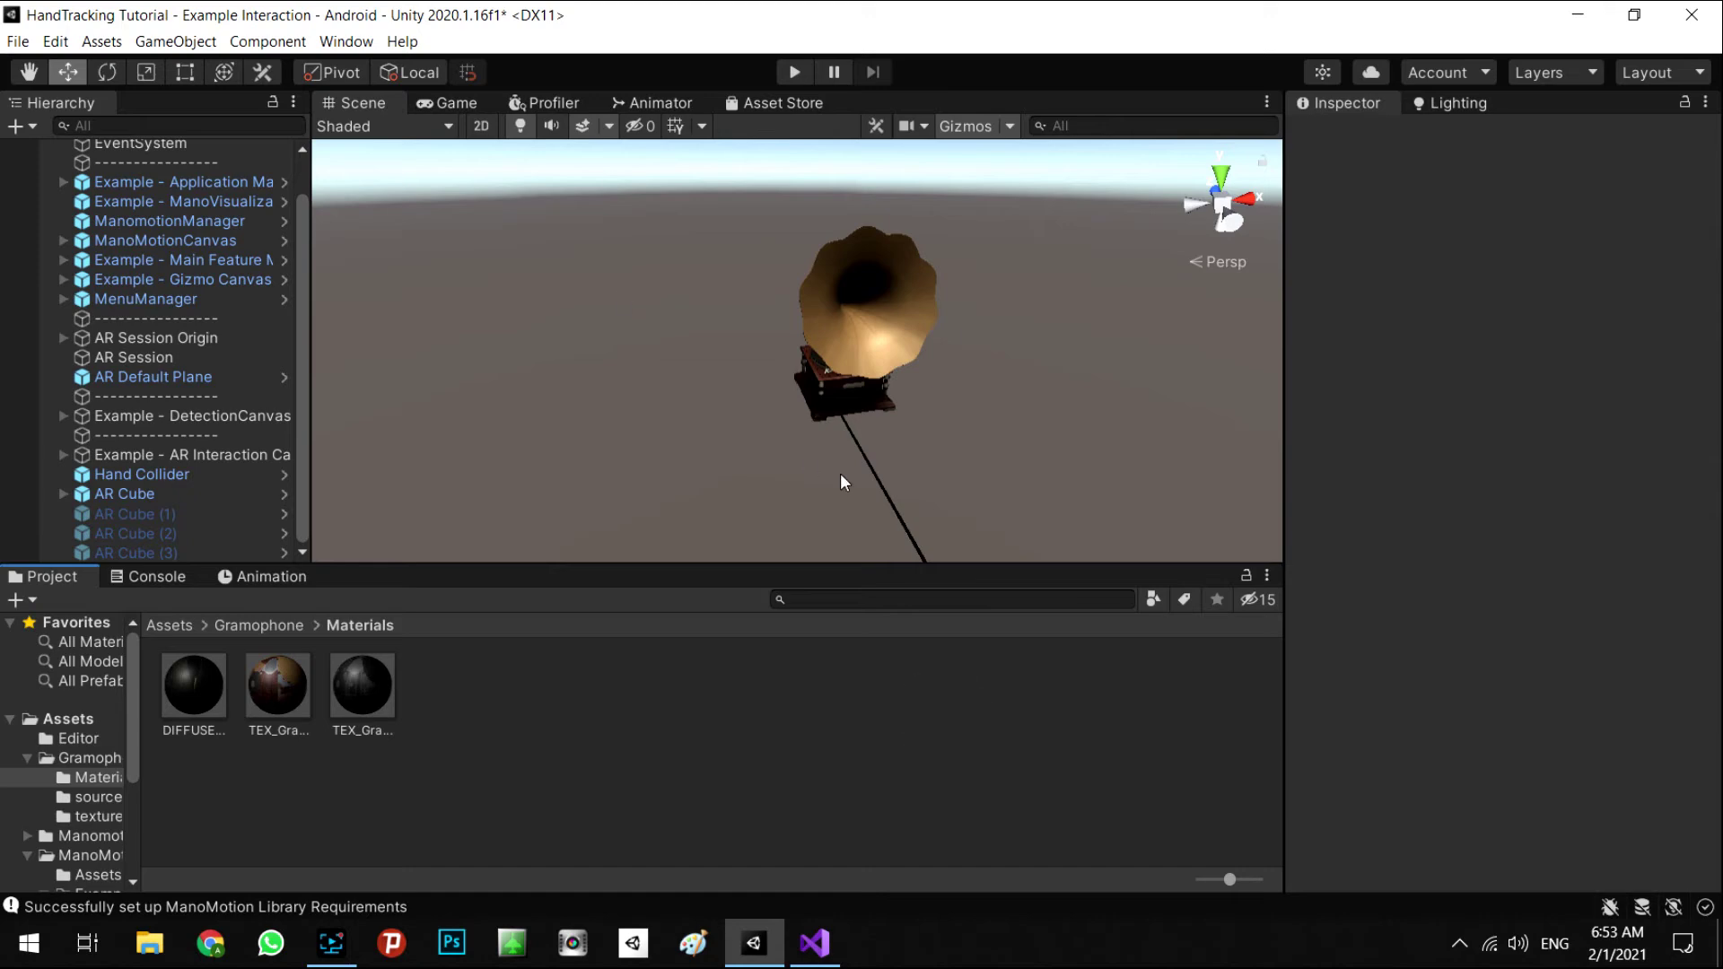
Step: Create a new cube and make it a child of AR Camera
left_click(151, 43)
mouse_move(206, 118)
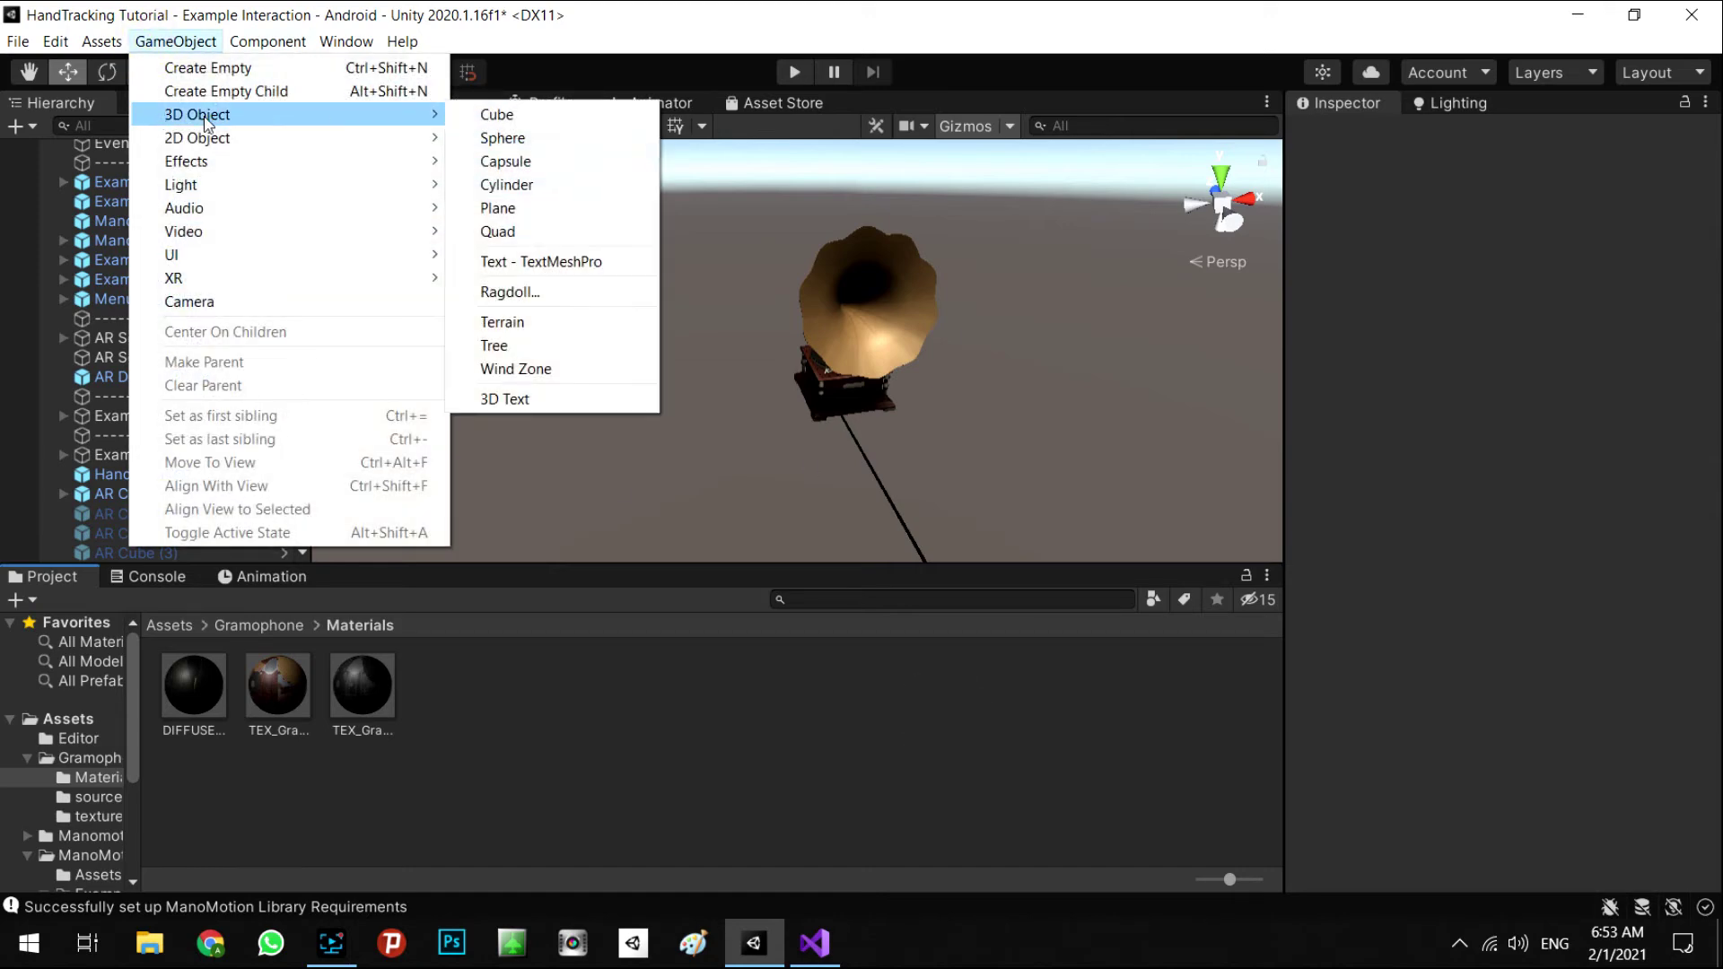
left_click(484, 114)
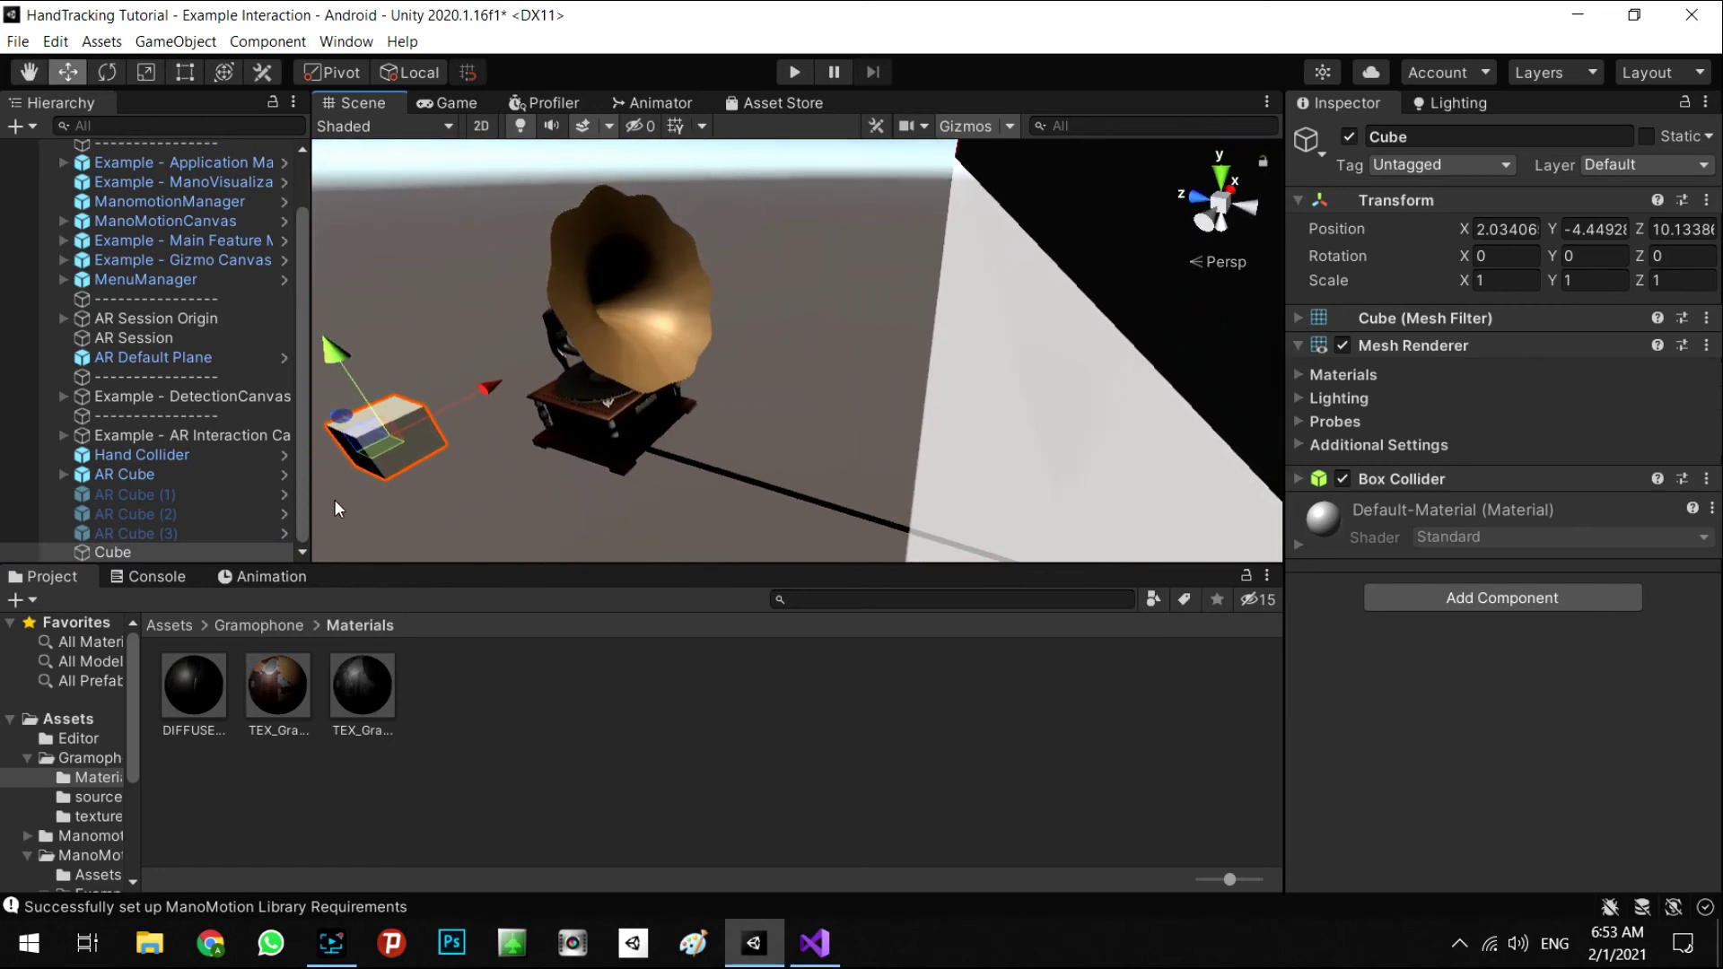
left_click_drag(102, 549, 120, 337)
left_click_drag(629, 421, 692, 440, "alt")
Step: Position the cube at 0, 0, 0.618 and scale it down to about 0.18
left_click_drag(691, 440, 1015, 461, "alt")
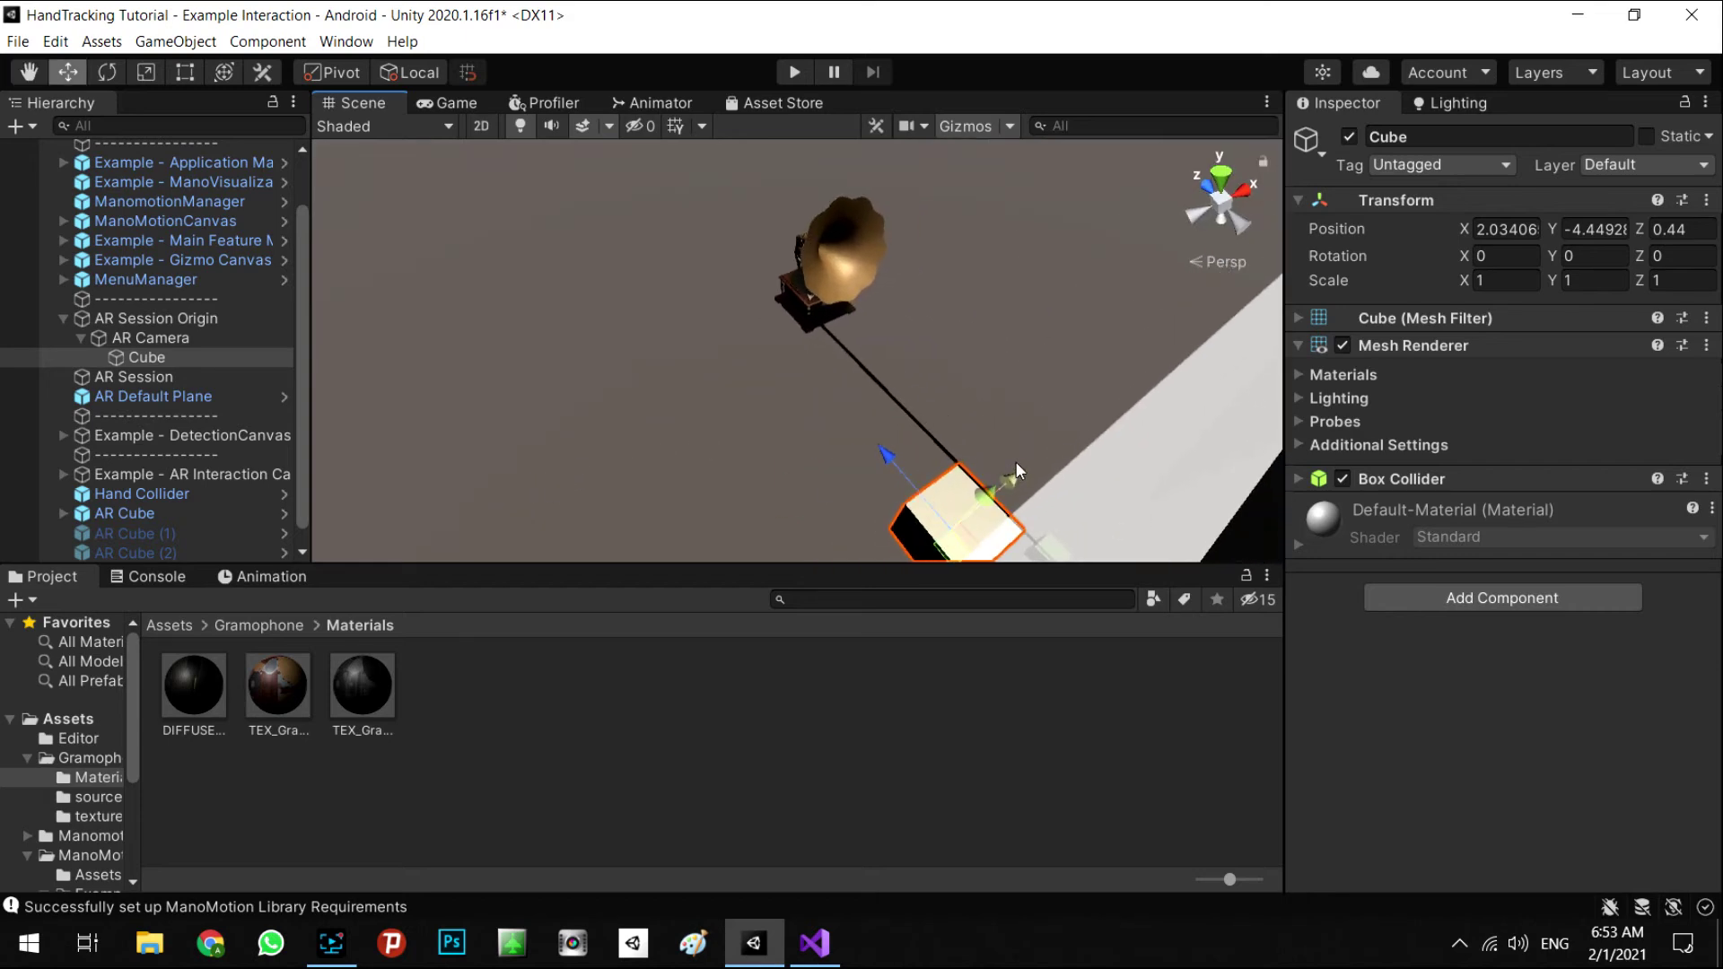
left_click(1485, 230)
type("0")
key("Tab")
type("0")
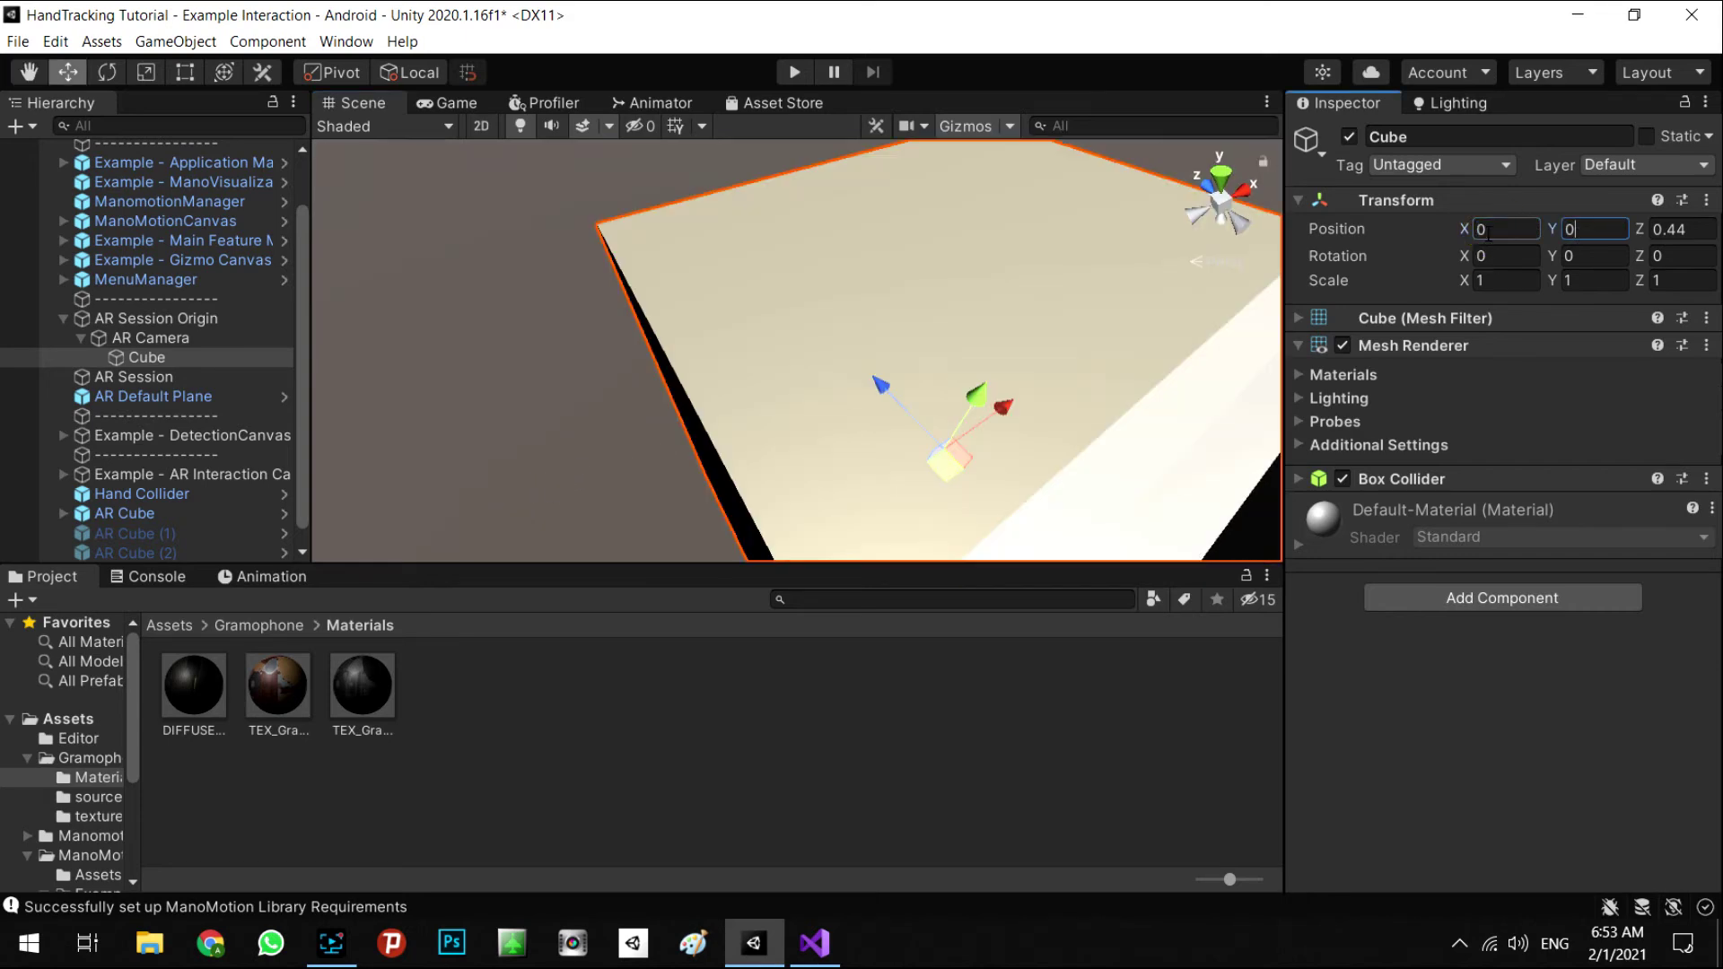
key("Tab")
type("0")
left_click_drag(950, 302, 603, 371, "alt")
key("r")
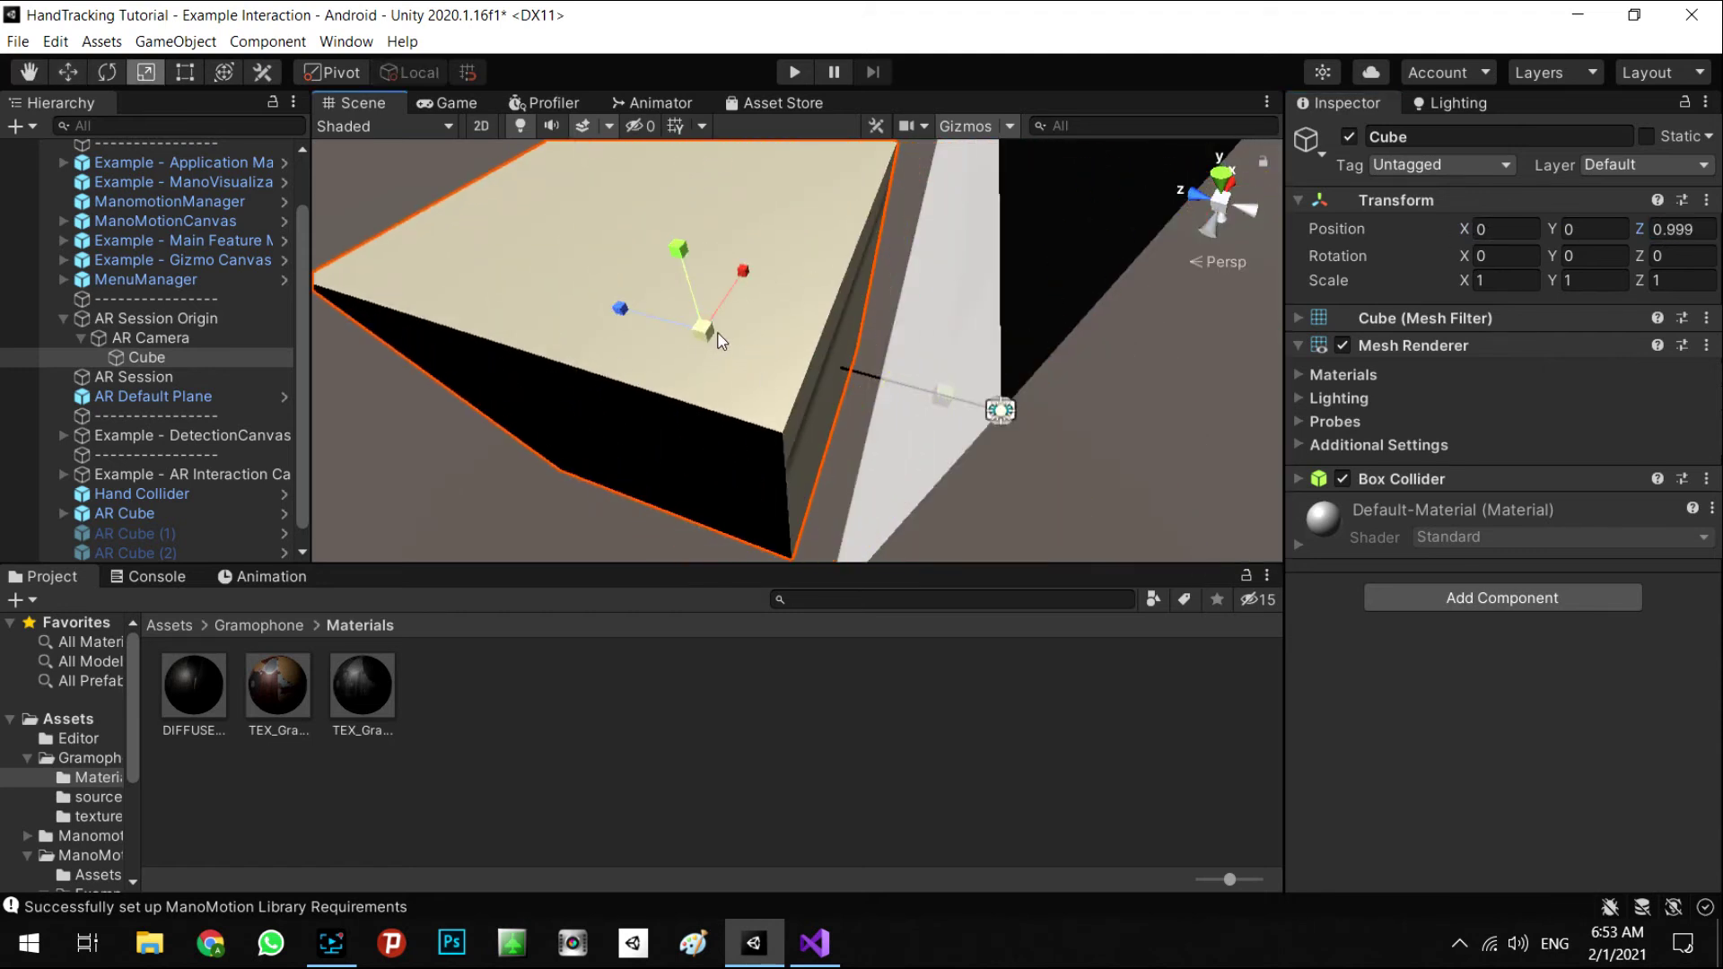
left_click_drag(698, 319, 706, 428)
key("w")
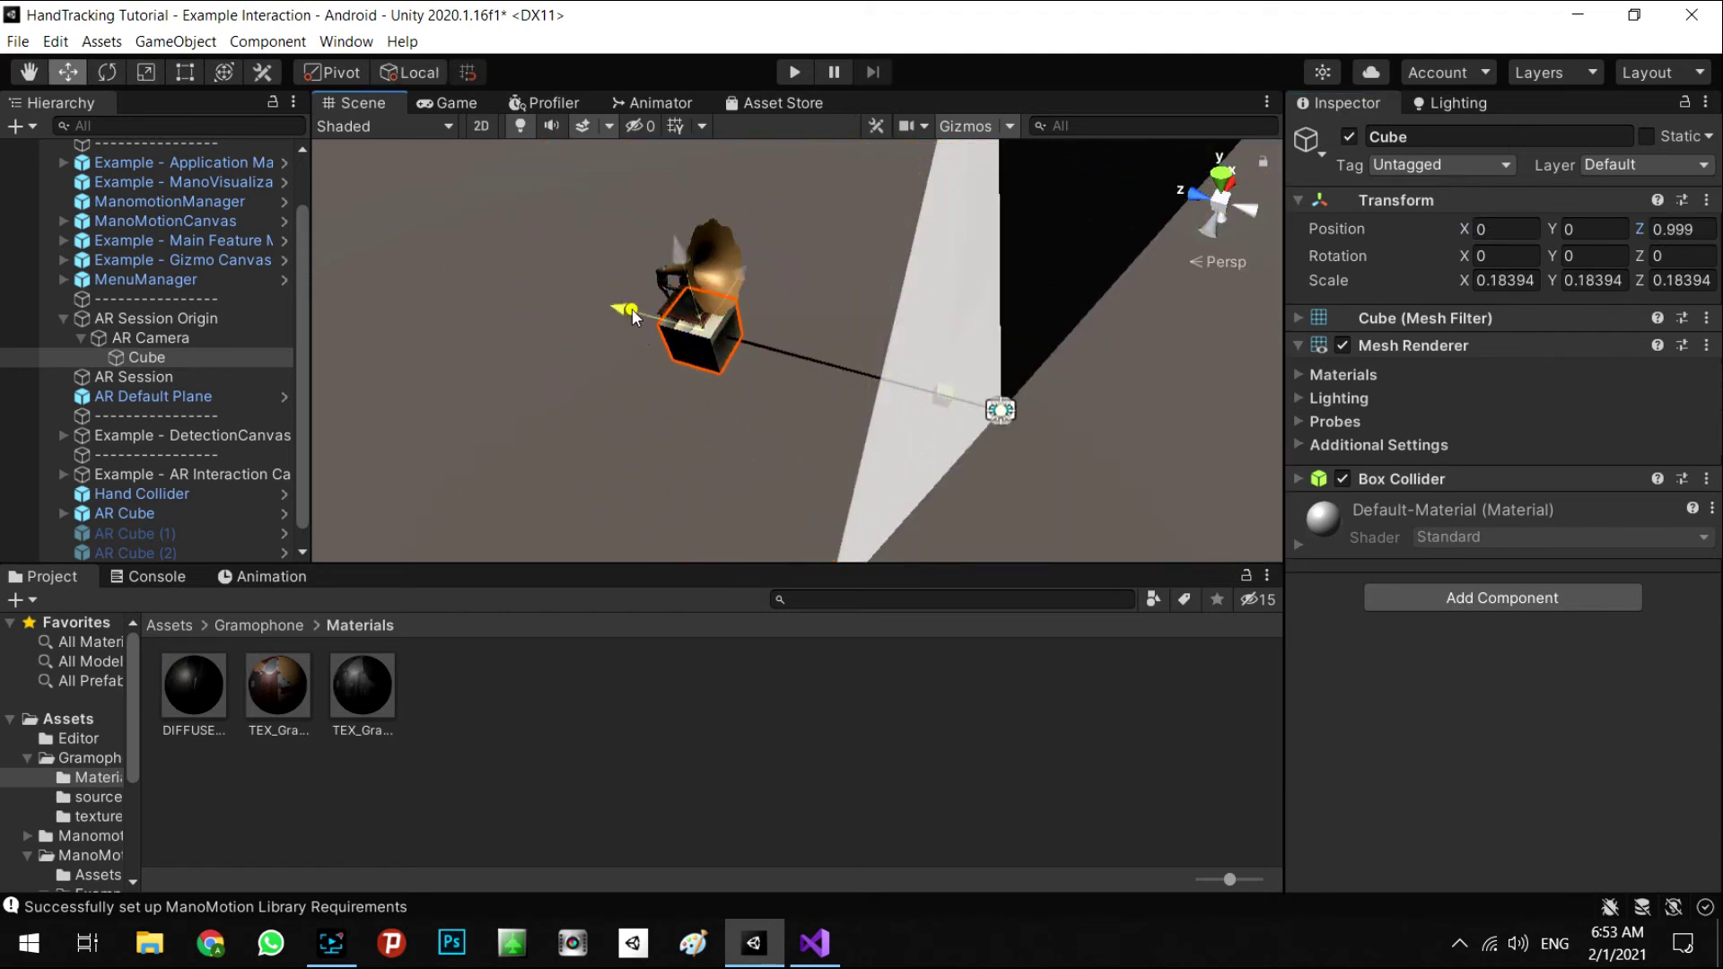
left_click_drag(625, 308, 713, 336)
Step: Rename the cube to 'Test Object'
left_click(128, 357)
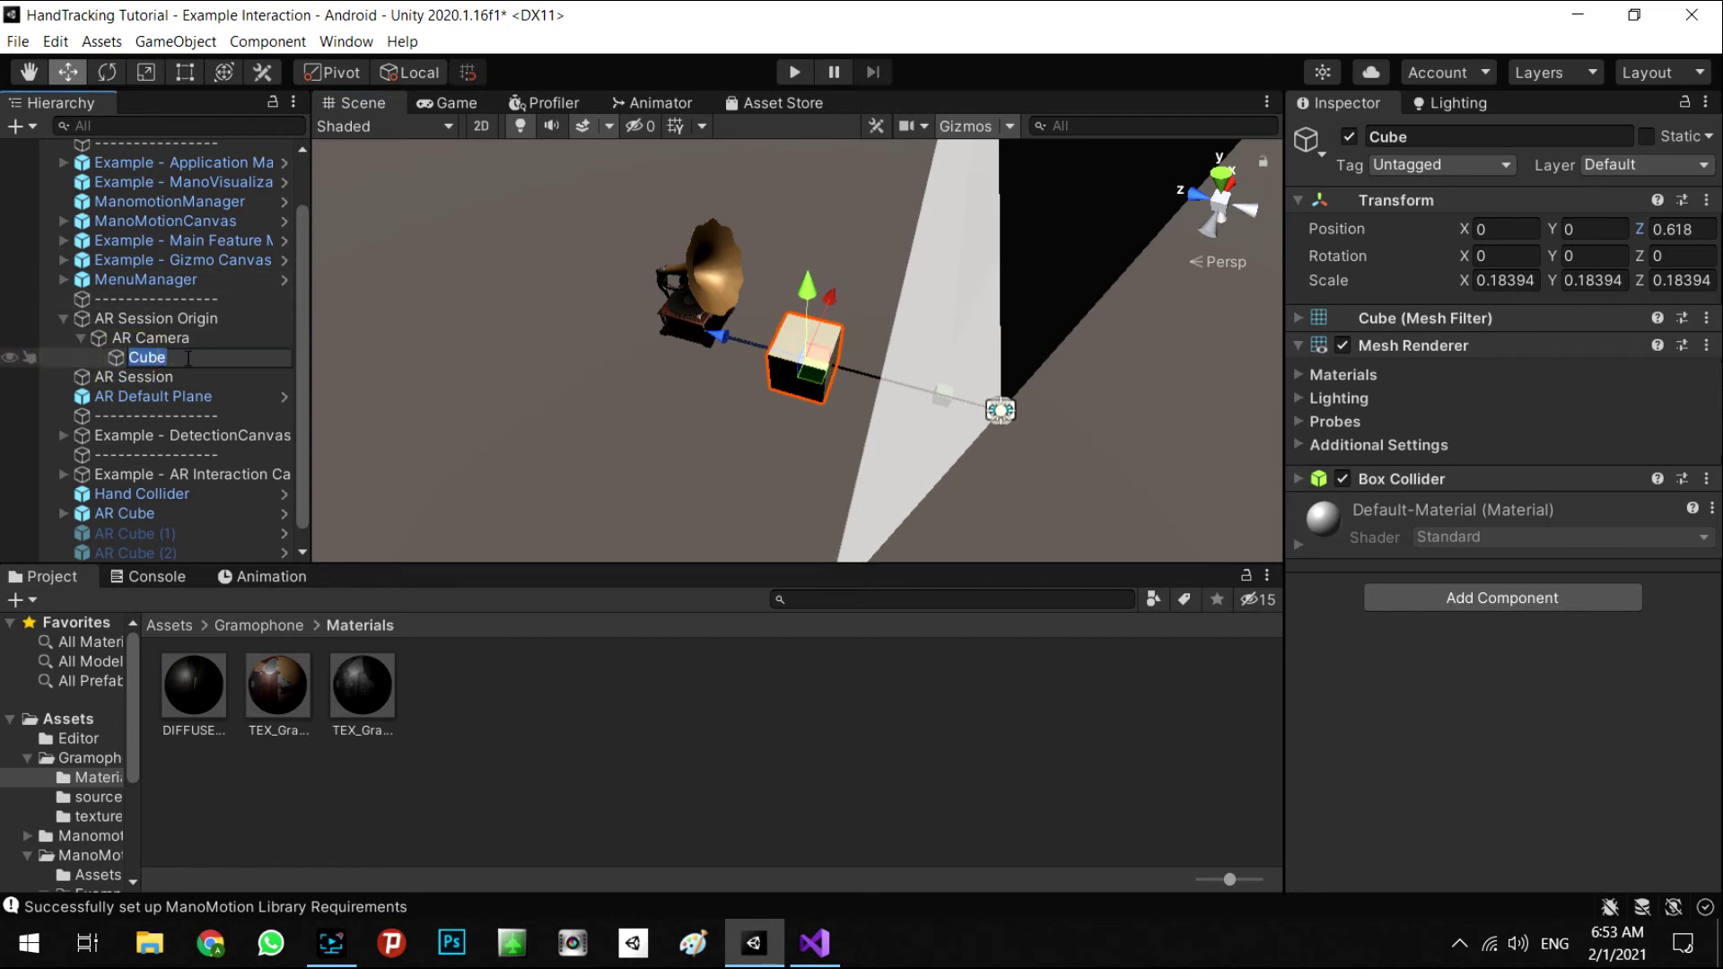
type("Test Object")
key("Return")
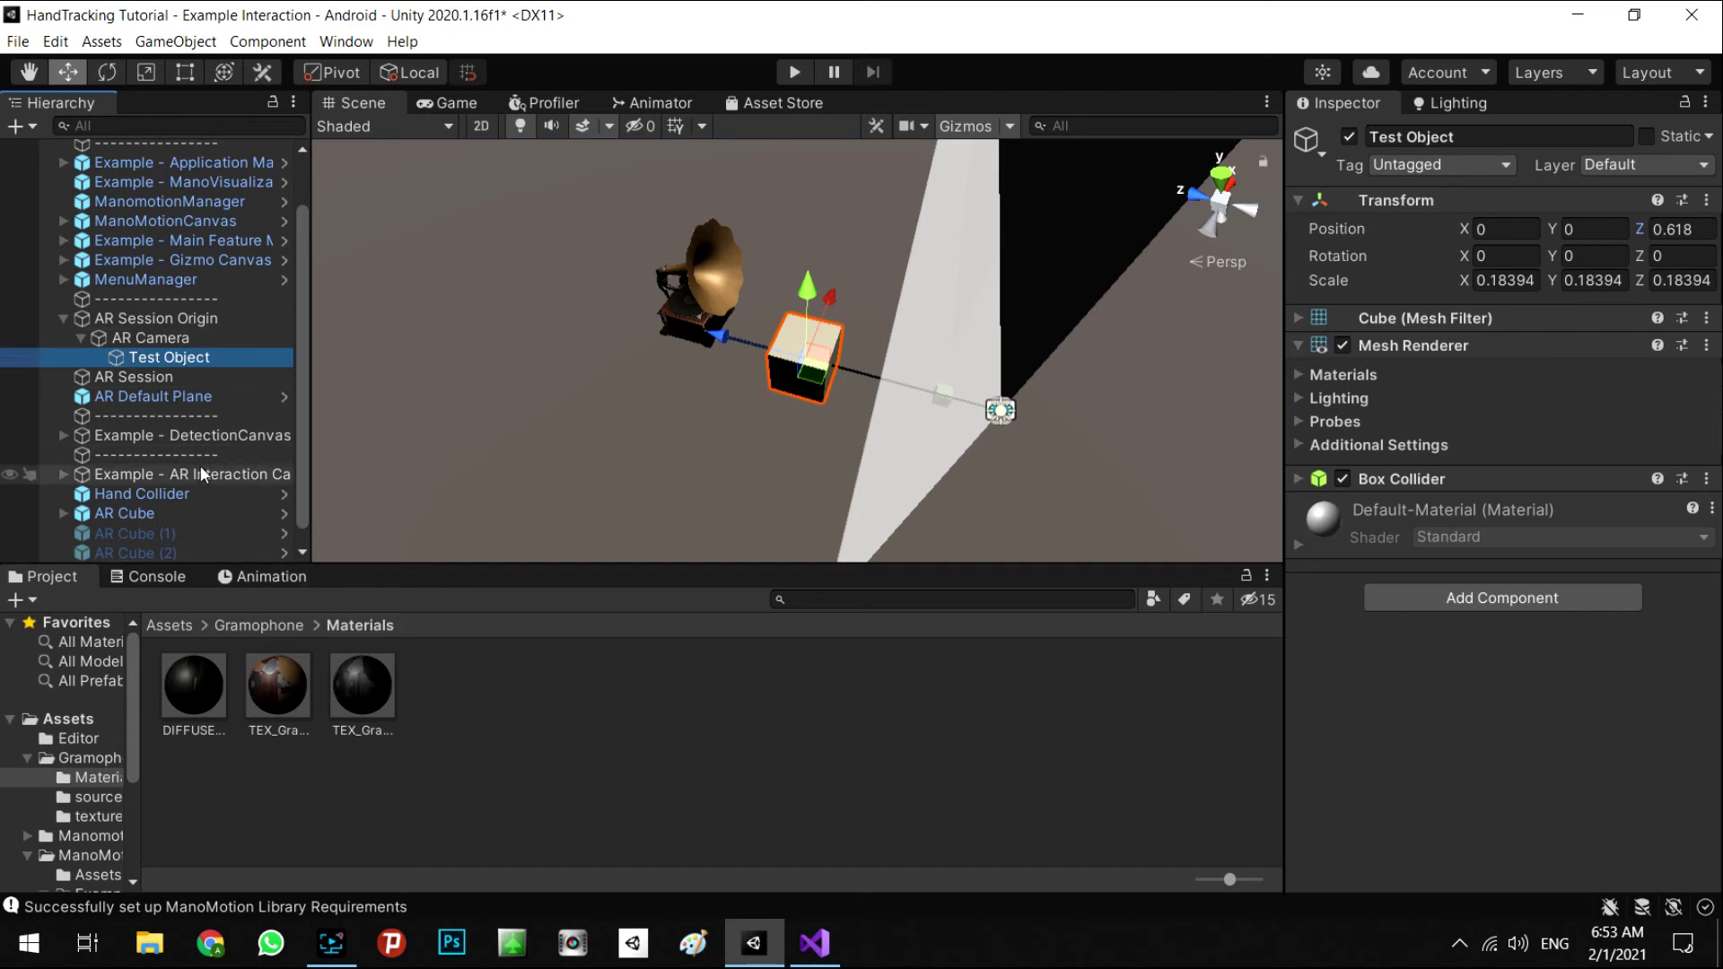
scroll(199, 465, "down", 1)
Step: Assign Test Object to the Gizmo Manager's Test Obj field on Example - Gizmo Canvas
left_click(191, 240)
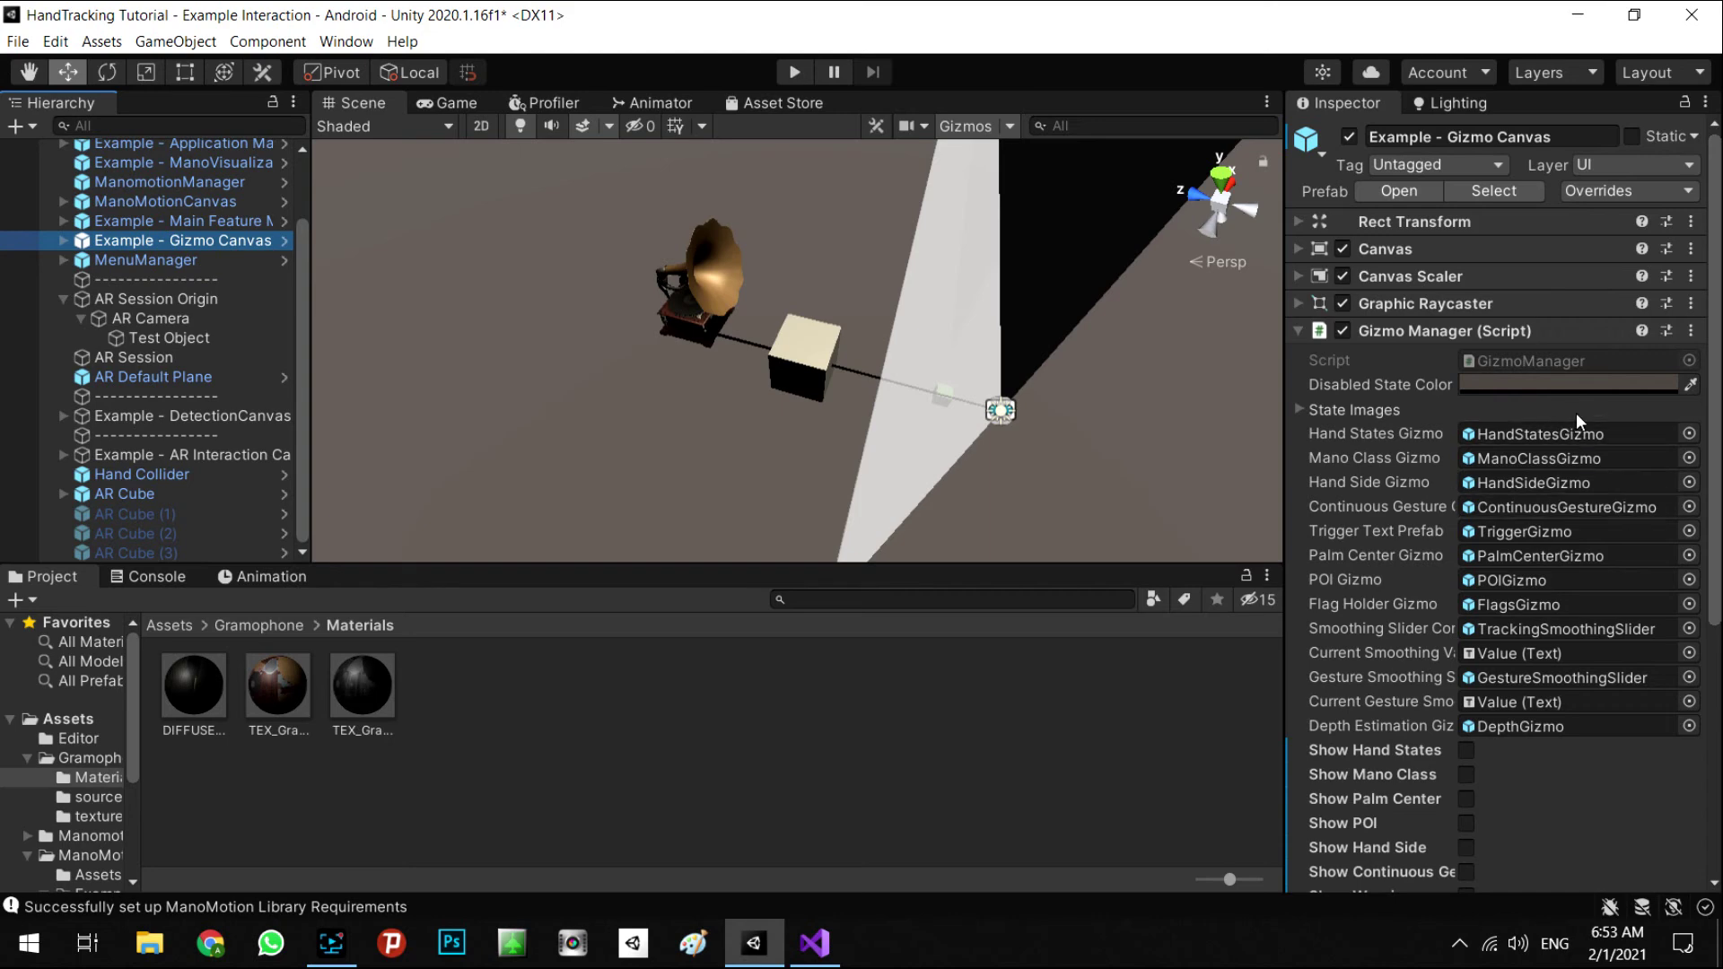
scroll(1544, 460, "down", 4)
scroll(1526, 471, "up", 4)
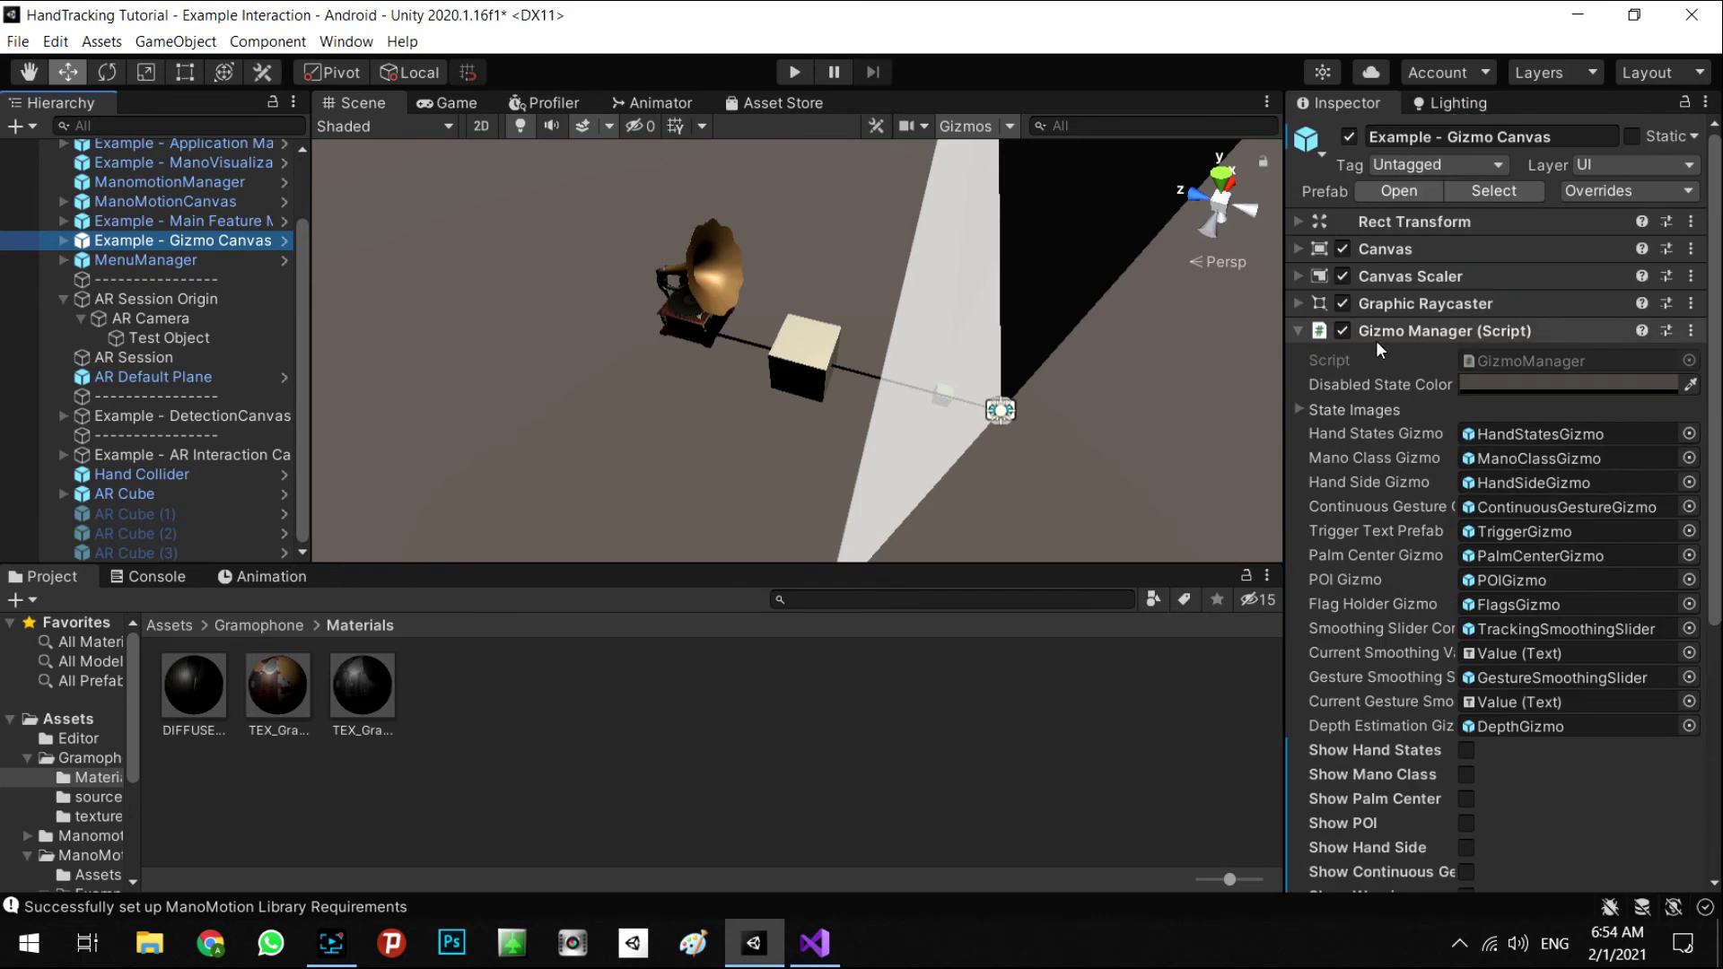
scroll(1527, 493, "down", 4)
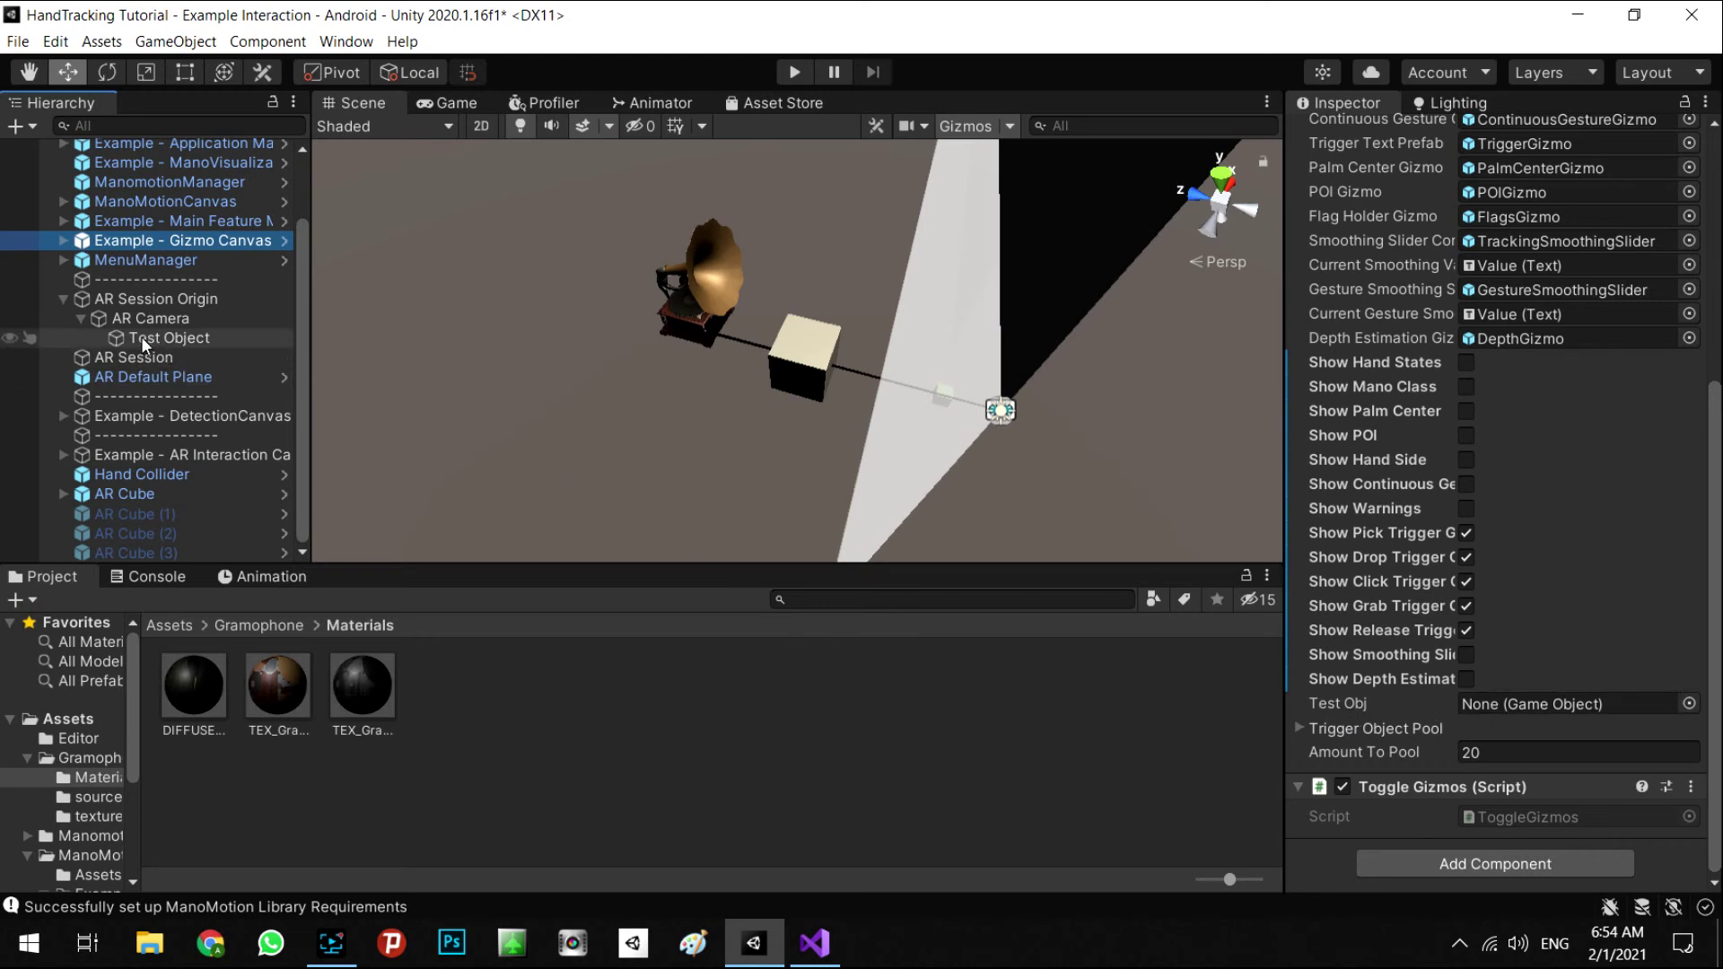
left_click_drag(136, 341, 1519, 702)
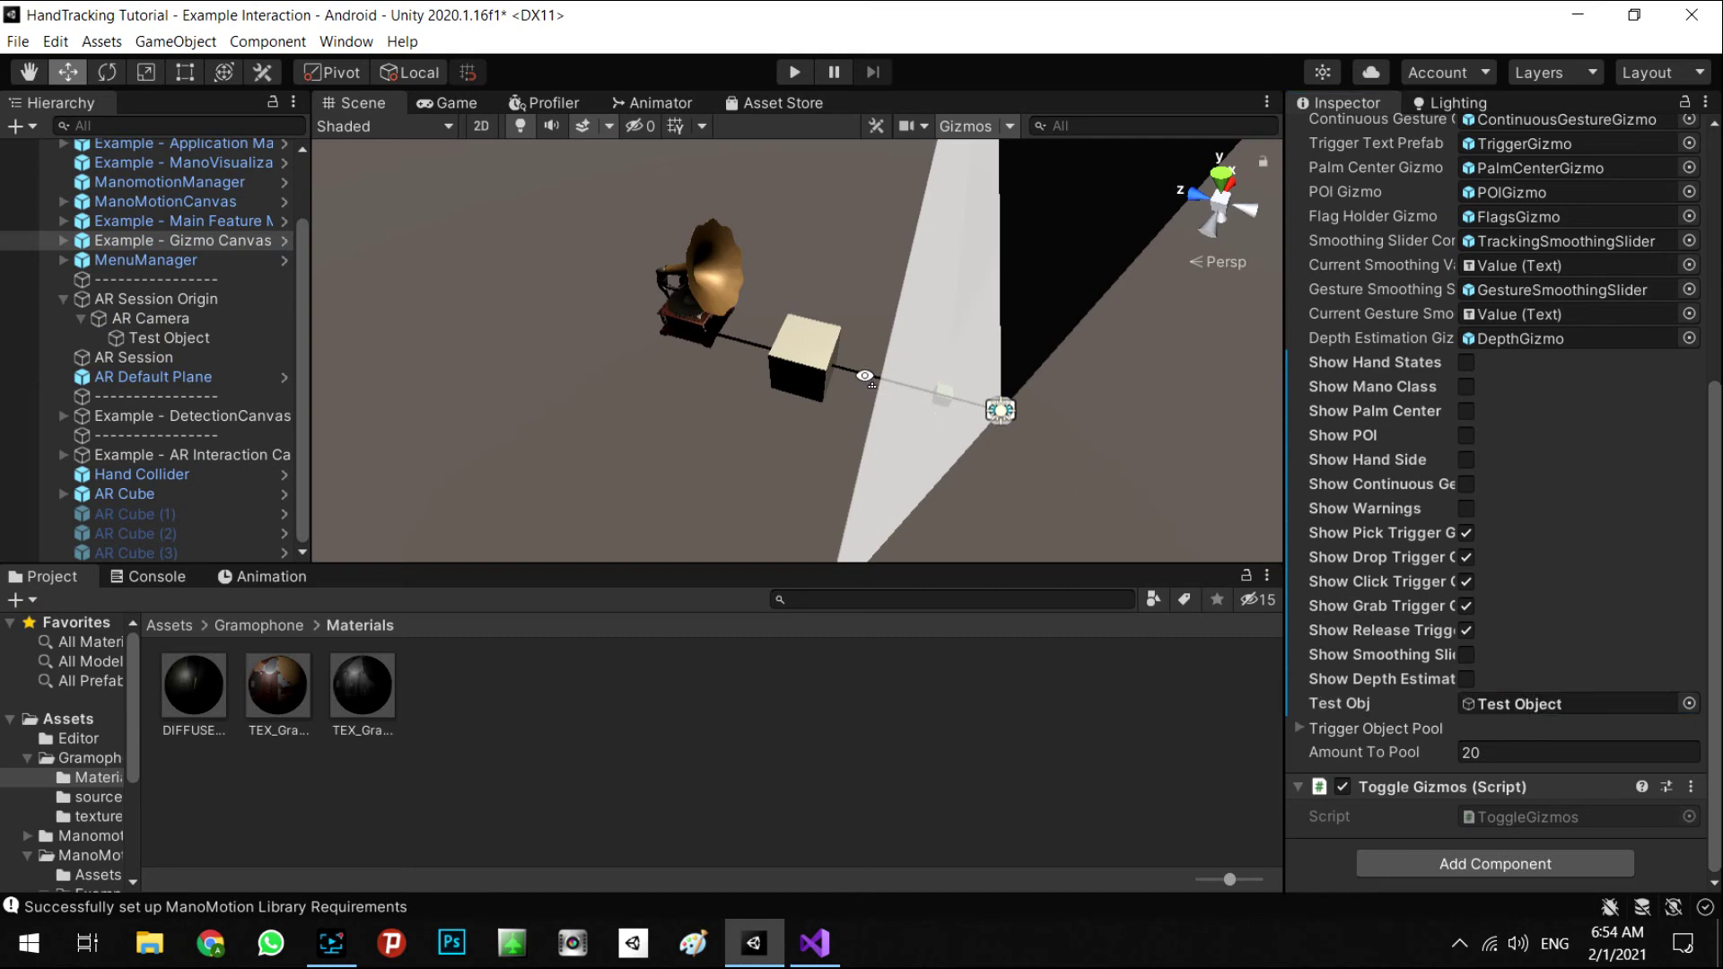
Step: Save the scene with Ctrl+S
right_click_drag(864, 377, 875, 291)
key("ctrl+s")
right_click_drag(870, 358, 731, 259)
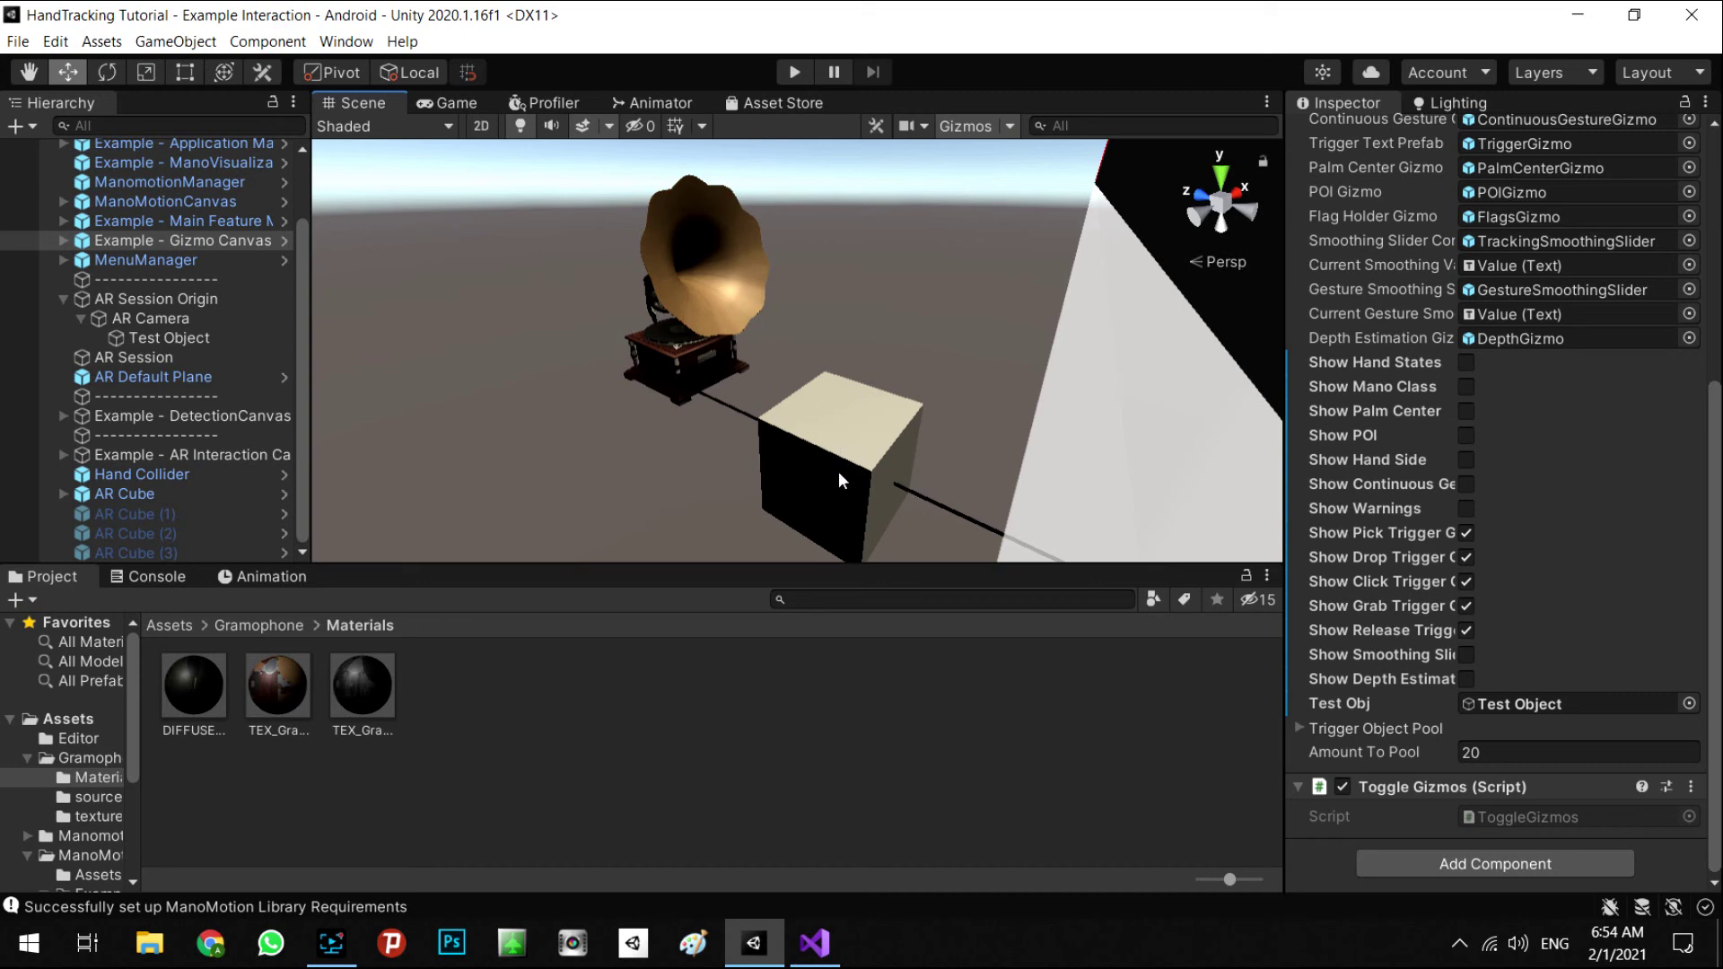
left_click(814, 952)
left_click_drag(477, 501, 882, 496)
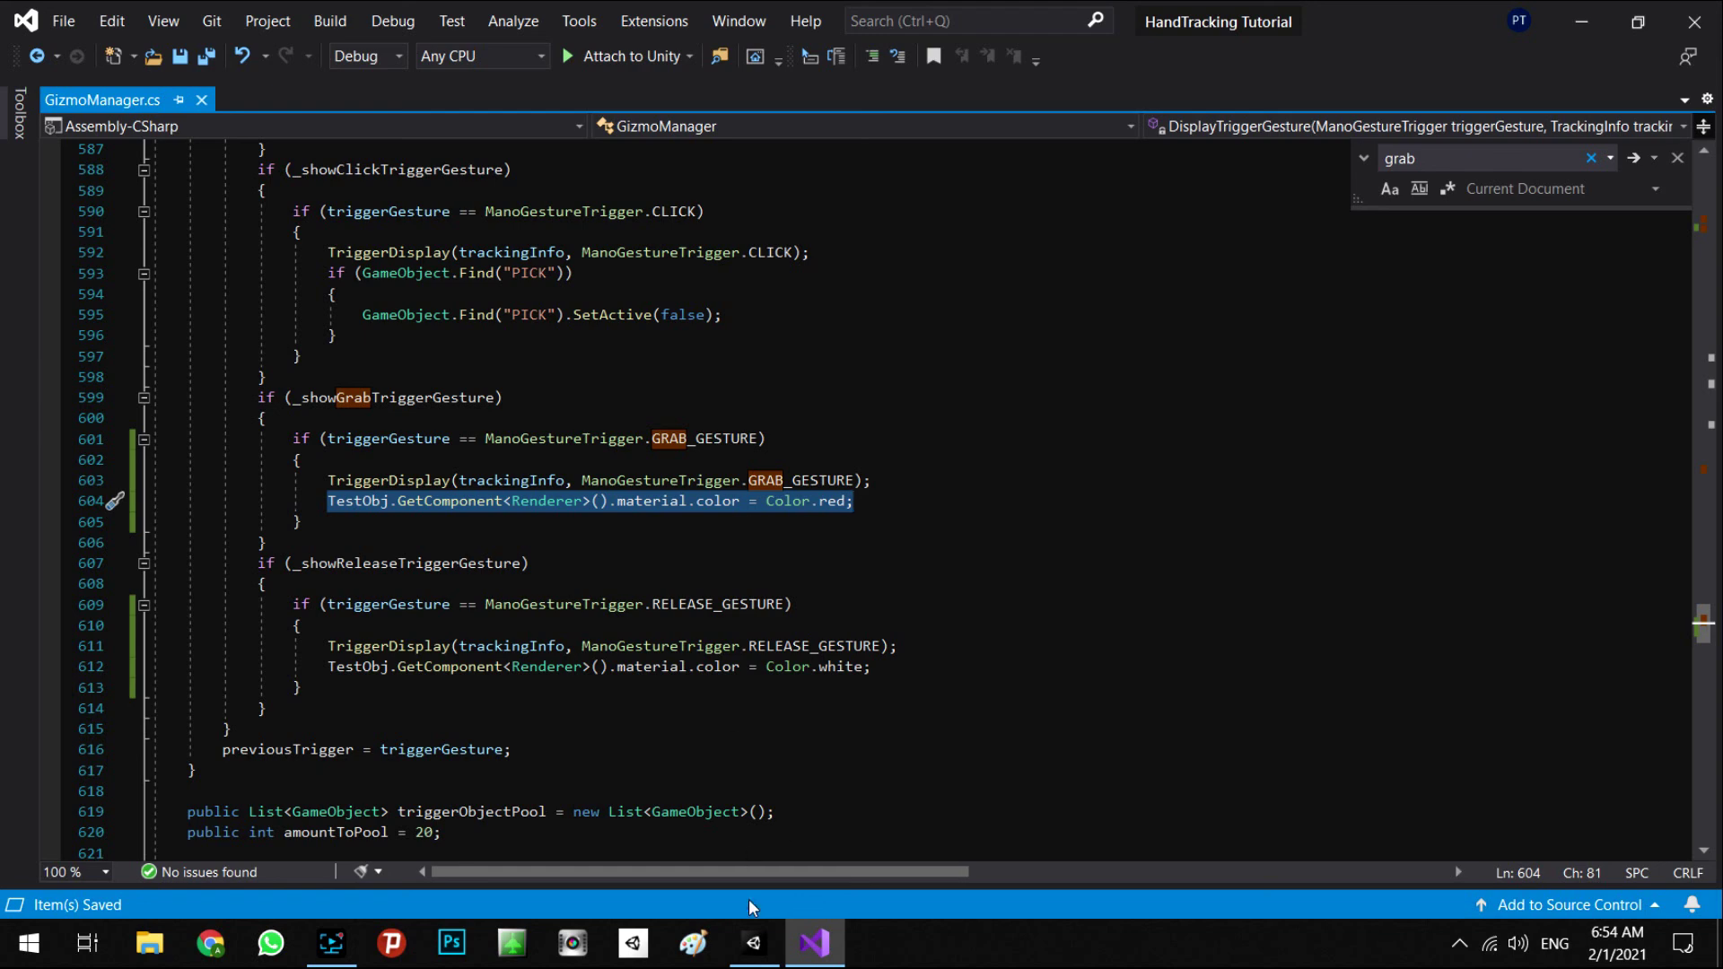
left_click(754, 943)
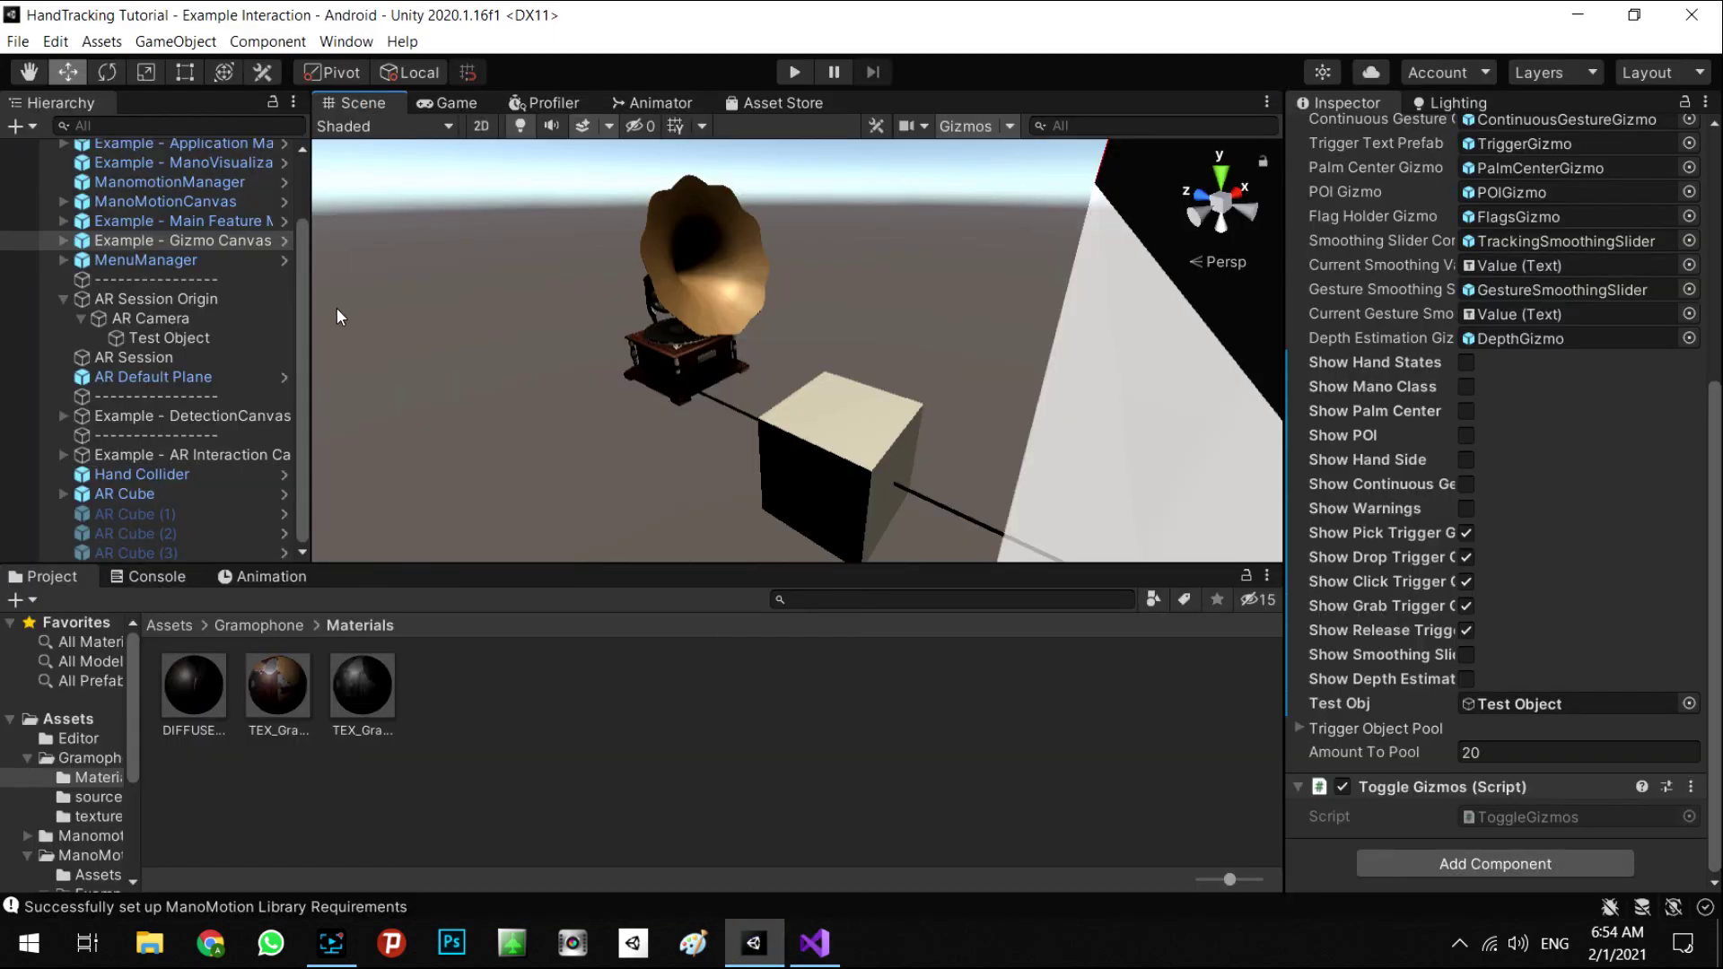
Step: Build the Android app from Build Settings, saving it as HandTest V1.apk
key("ctrl+shift+b")
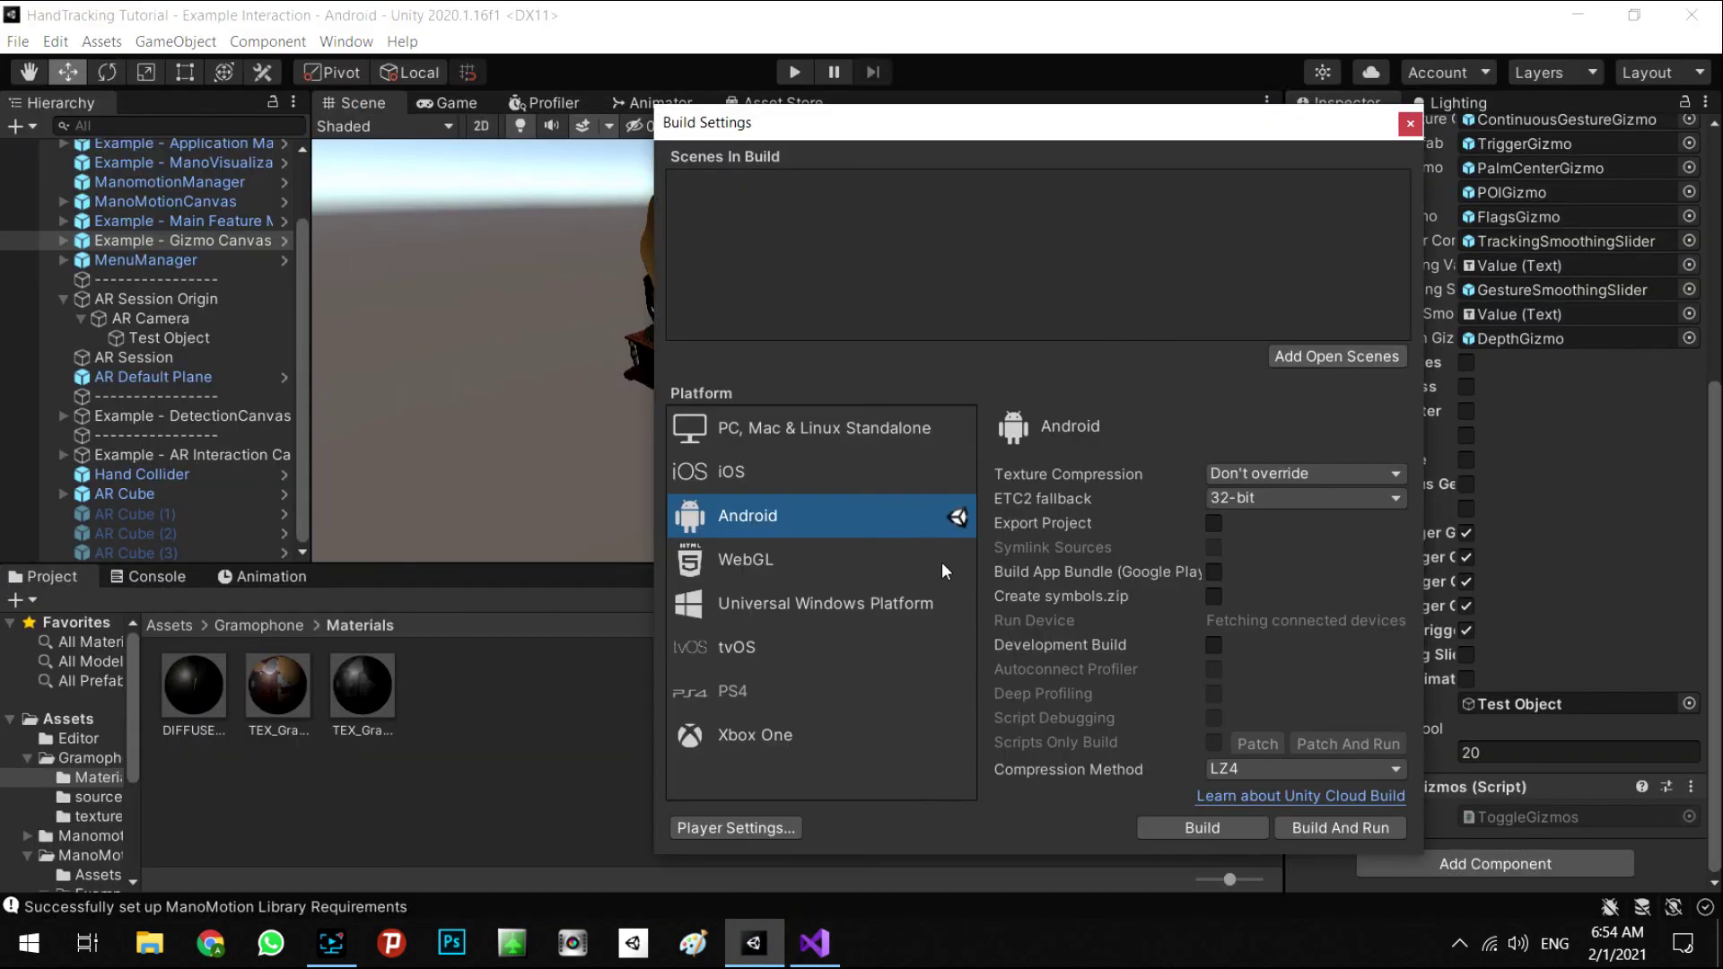
left_click(1171, 828)
left_click(290, 512)
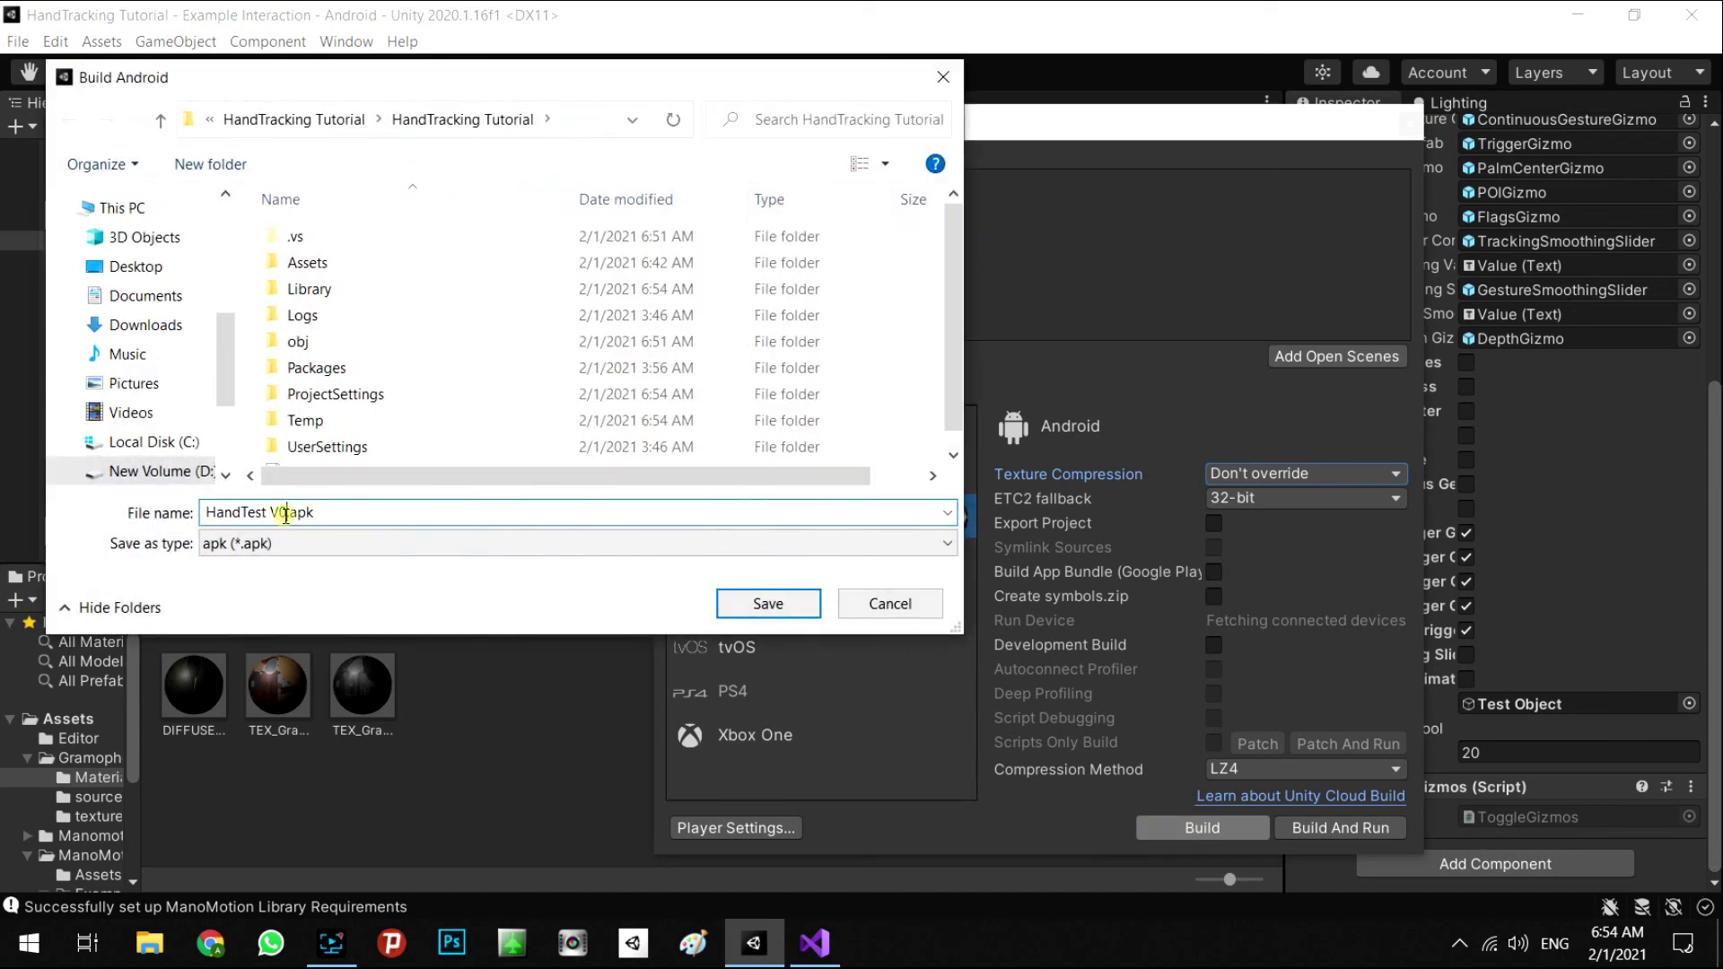
key("BackSpace")
type("1")
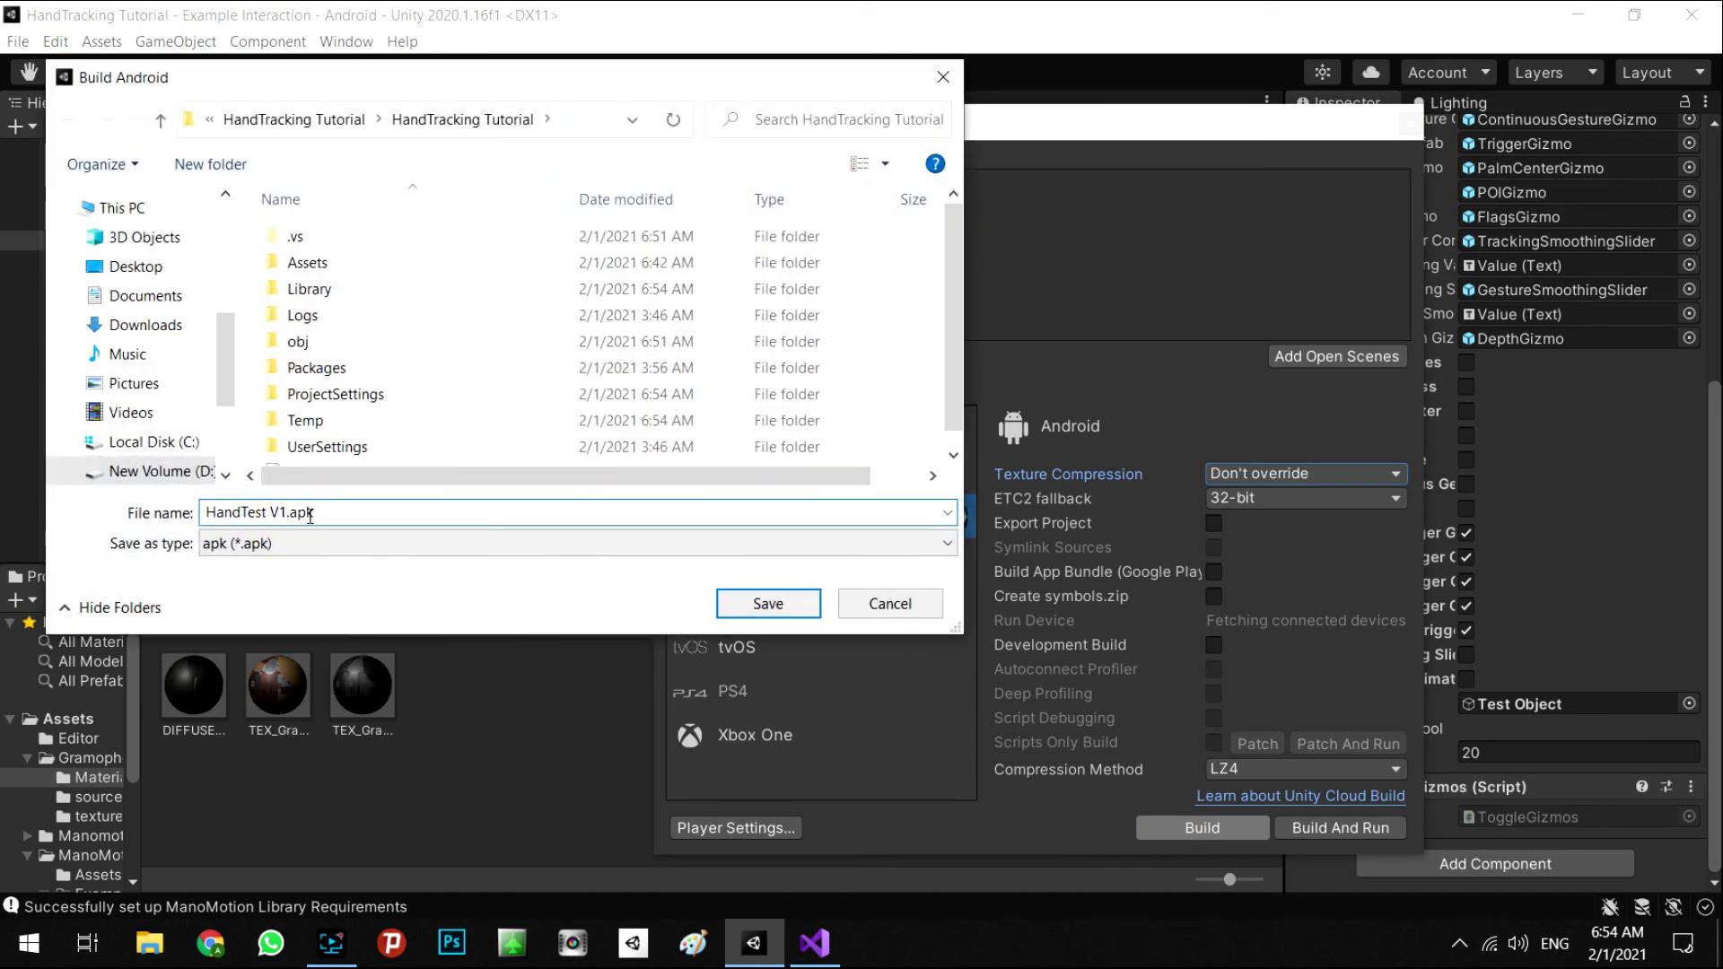
left_click(744, 603)
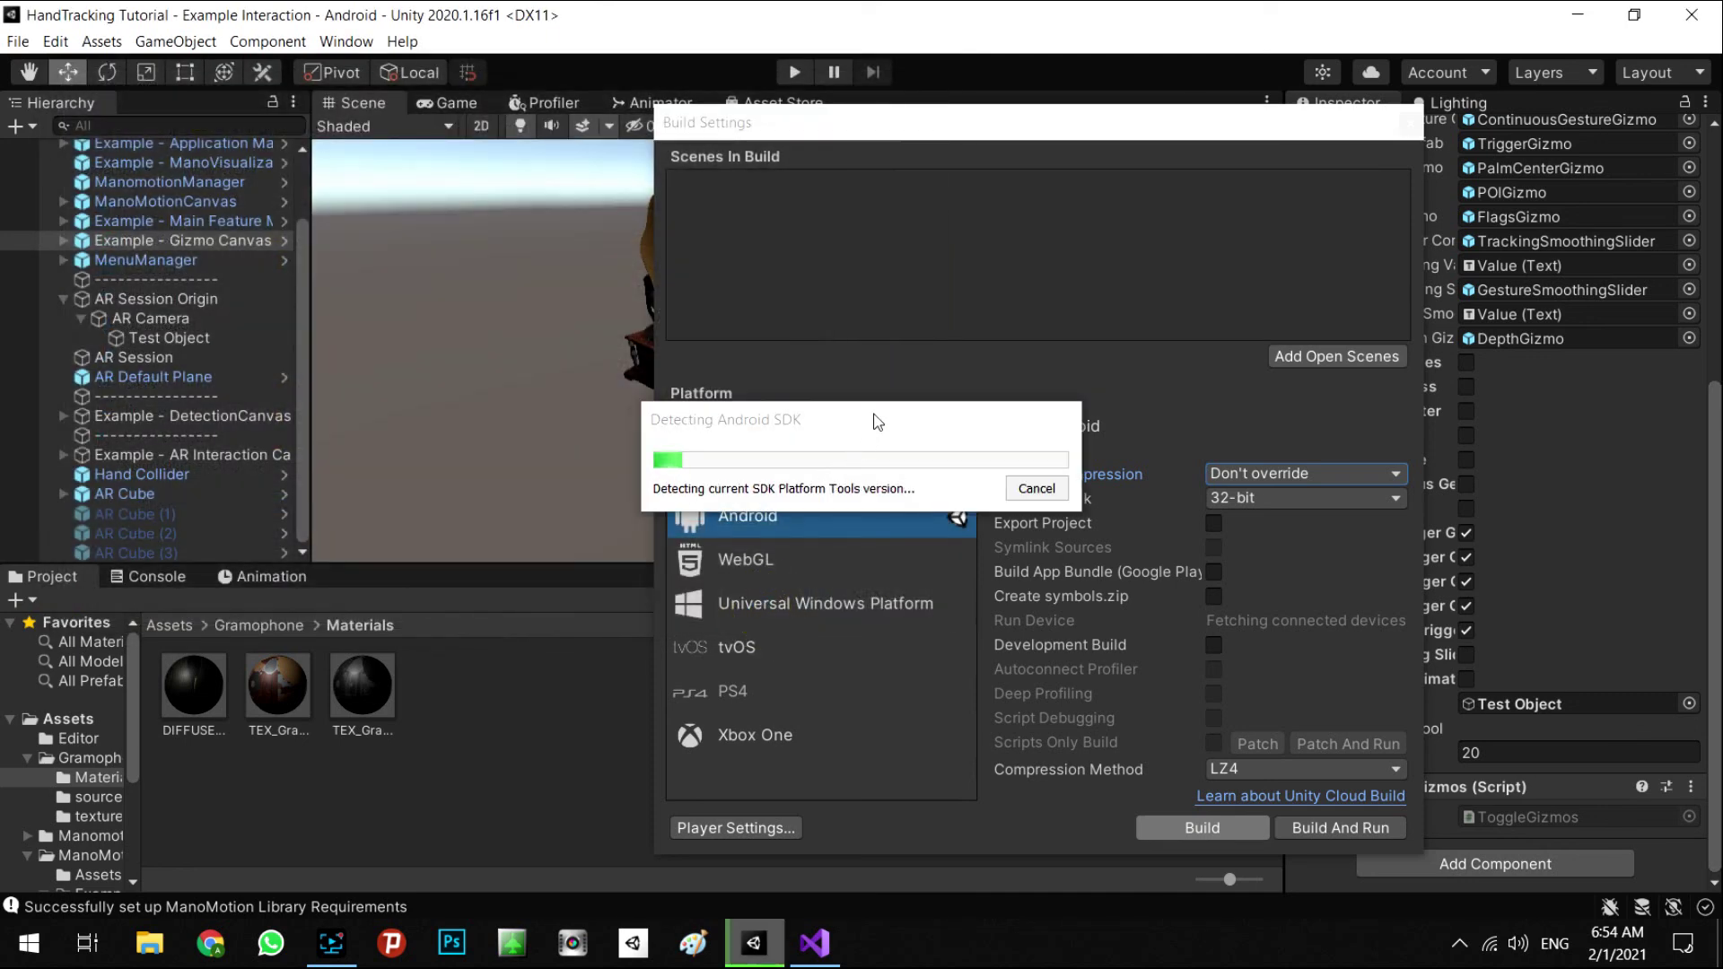